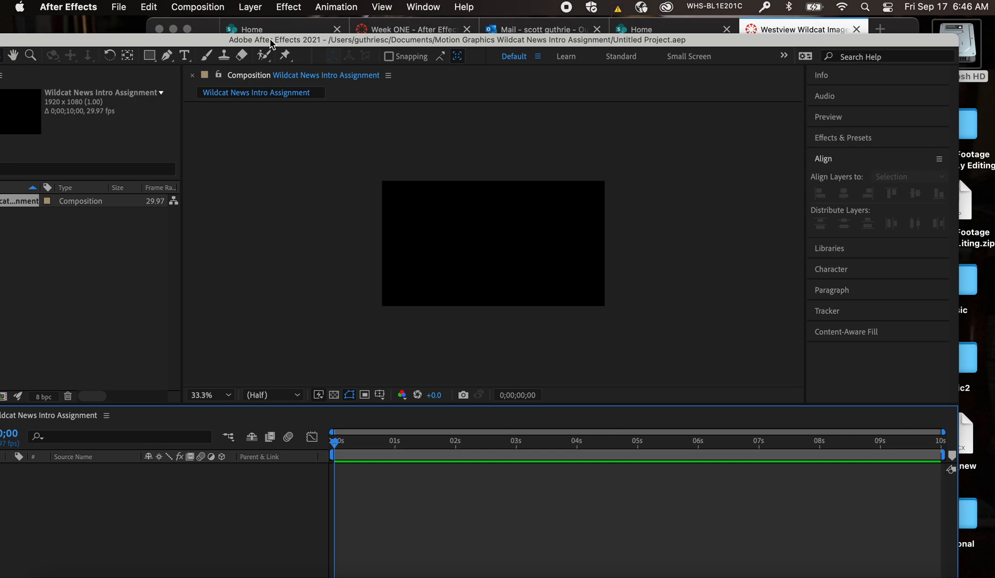
Start a file import and browse to the Westview Wildcat PNG images folder inside the Motion Graphics assignment folder
{"action": "left_click_drag", "start_coordinate": [239, 38], "coordinate": [292, 26]}
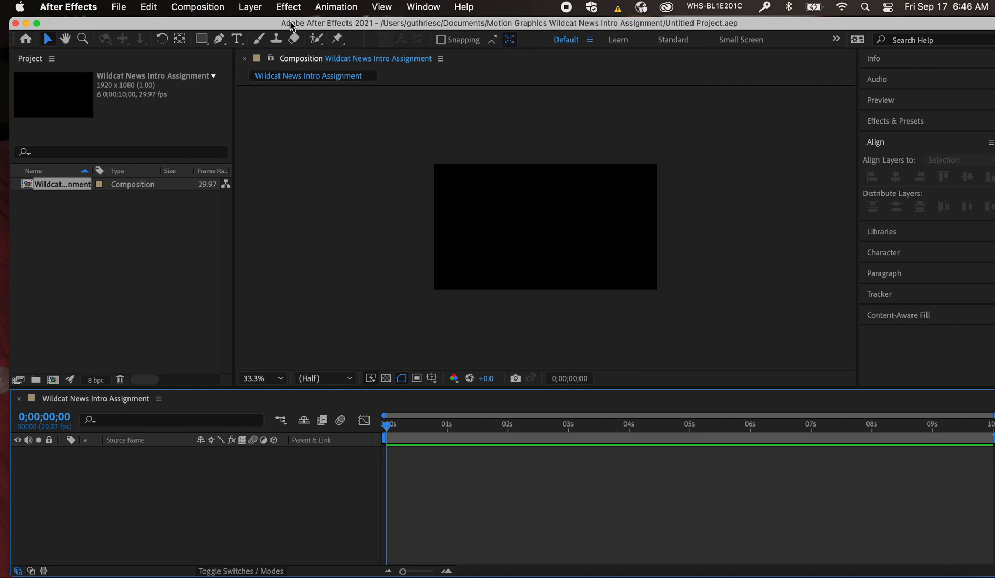
{"action": "left_click", "coordinate": [118, 9]}
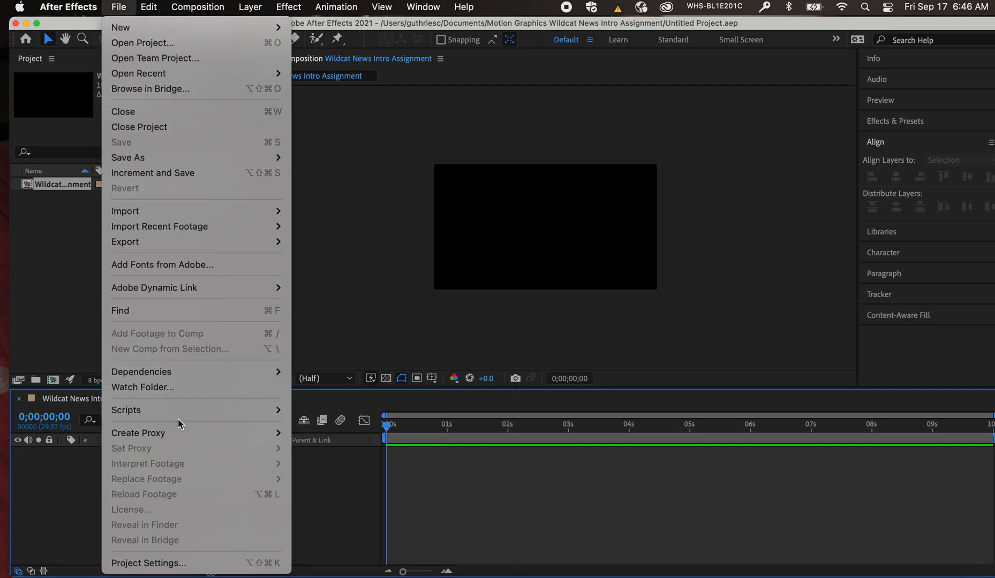
{"action": "mouse_move", "coordinate": [151, 215]}
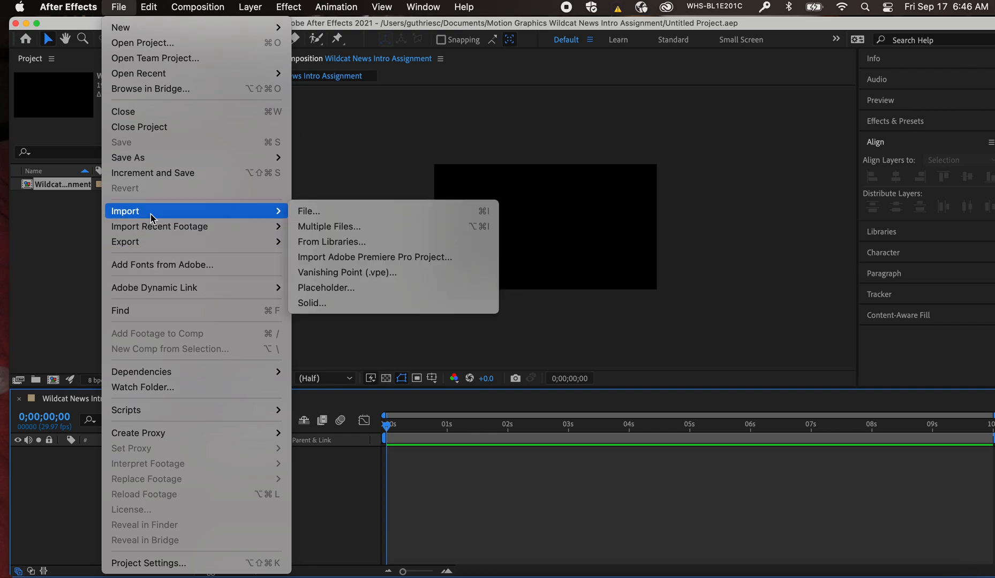
{"action": "left_click", "coordinate": [311, 214]}
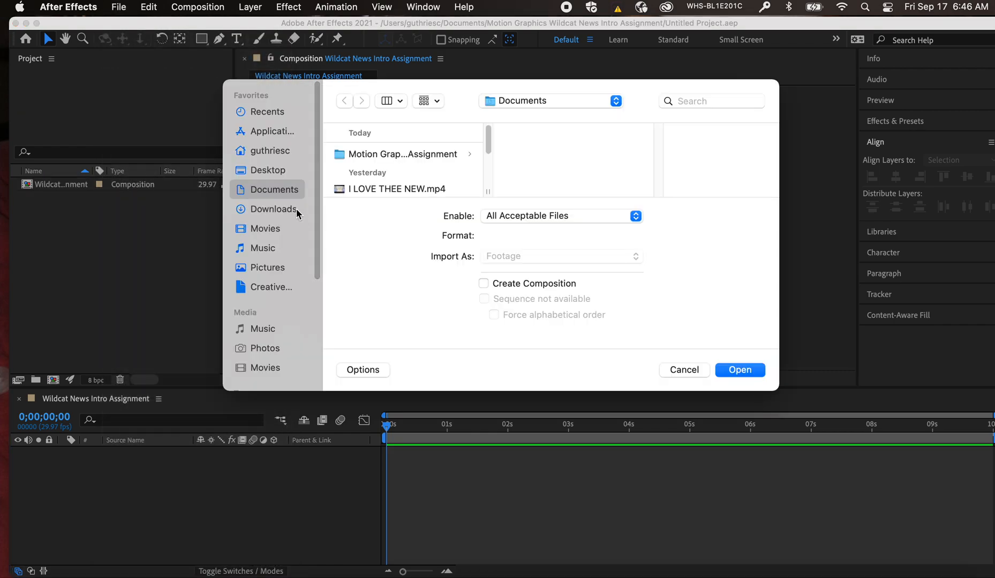
{"action": "left_click", "coordinate": [342, 154]}
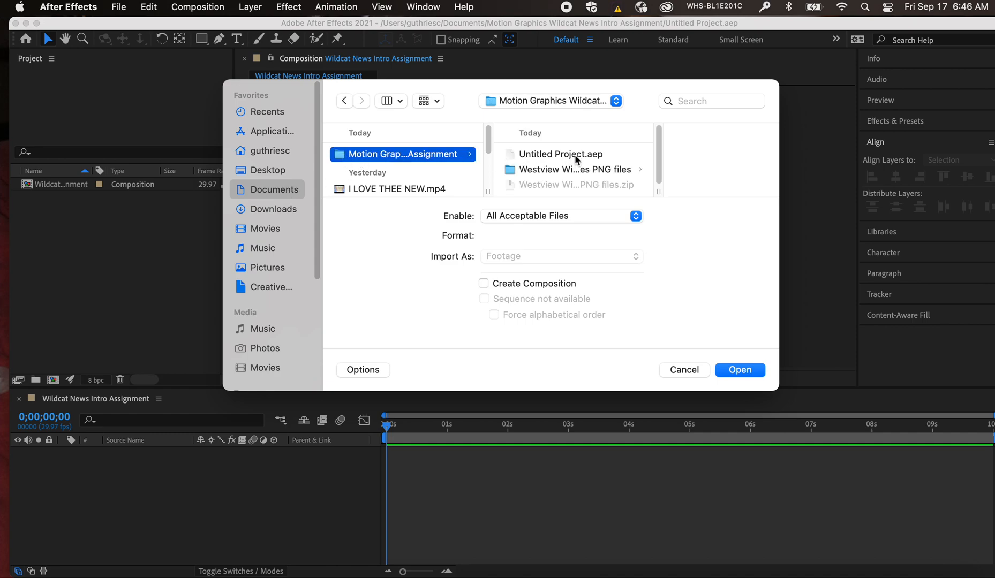
{"action": "left_click", "coordinate": [619, 169]}
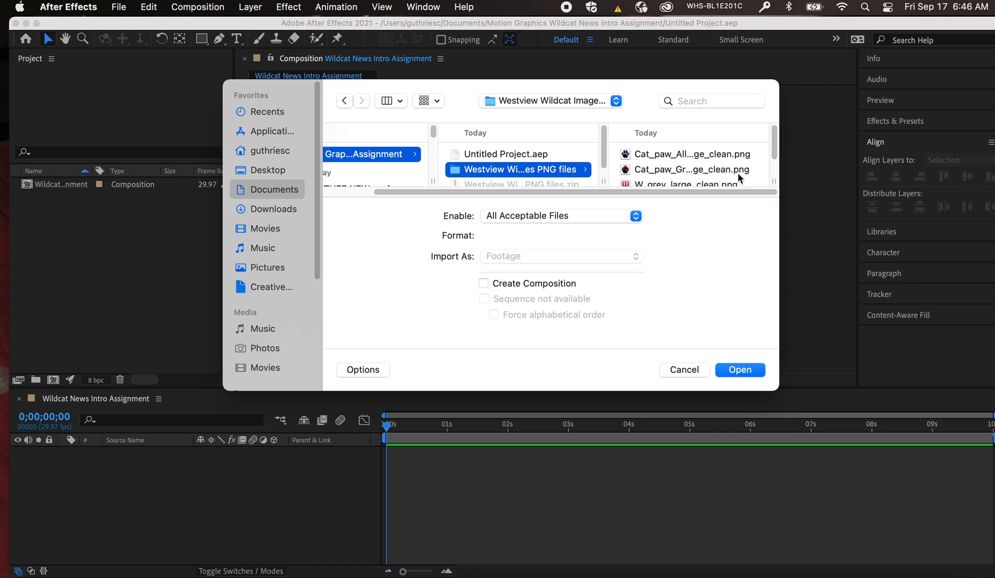
Preview the wildcat face and wildcat-holding-W images, and import Wildcat_holding_W_large_clean.png
{"action": "mouse_move", "coordinate": [774, 138]}
{"action": "left_mouse_down"}
{"action": "mouse_move", "coordinate": [775, 151]}
{"action": "mouse_move", "coordinate": [773, 133]}
{"action": "left_mouse_up"}
{"action": "scroll", "coordinate": [699, 167], "scroll_direction": "down", "scroll_amount": 2}
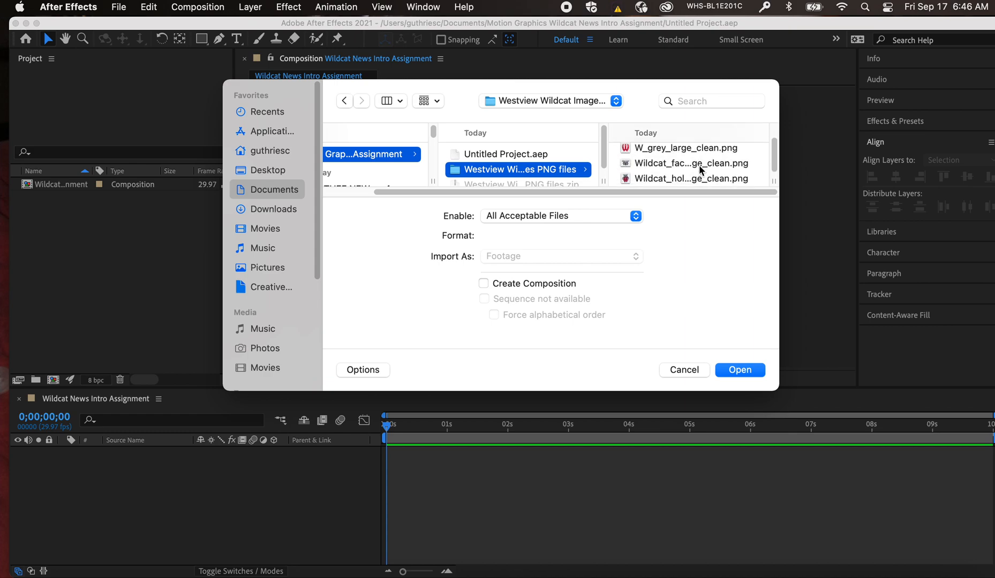
{"action": "left_click", "coordinate": [673, 169]}
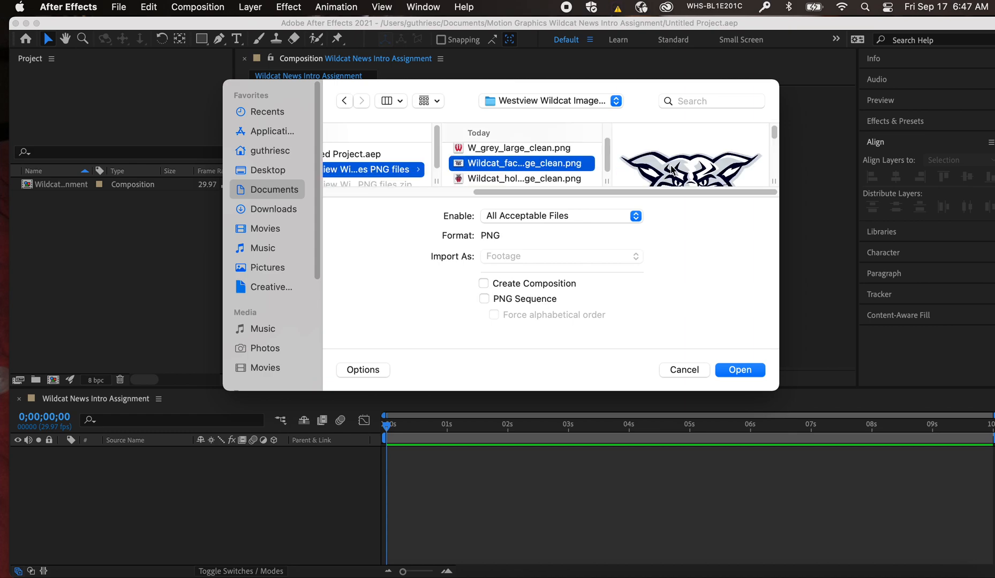
{"action": "left_click_drag", "start_coordinate": [774, 137], "coordinate": [775, 141]}
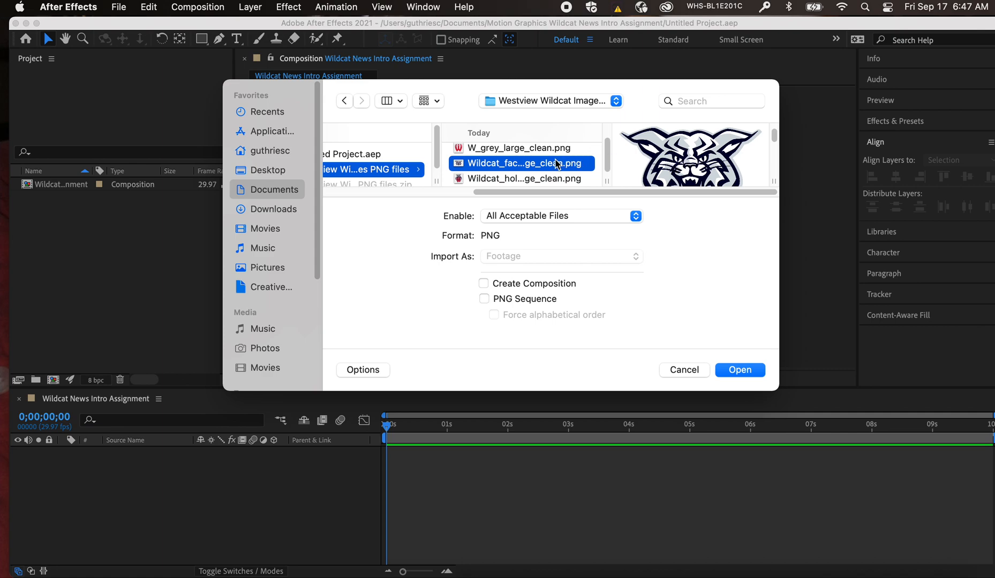
{"action": "left_click", "coordinate": [555, 179]}
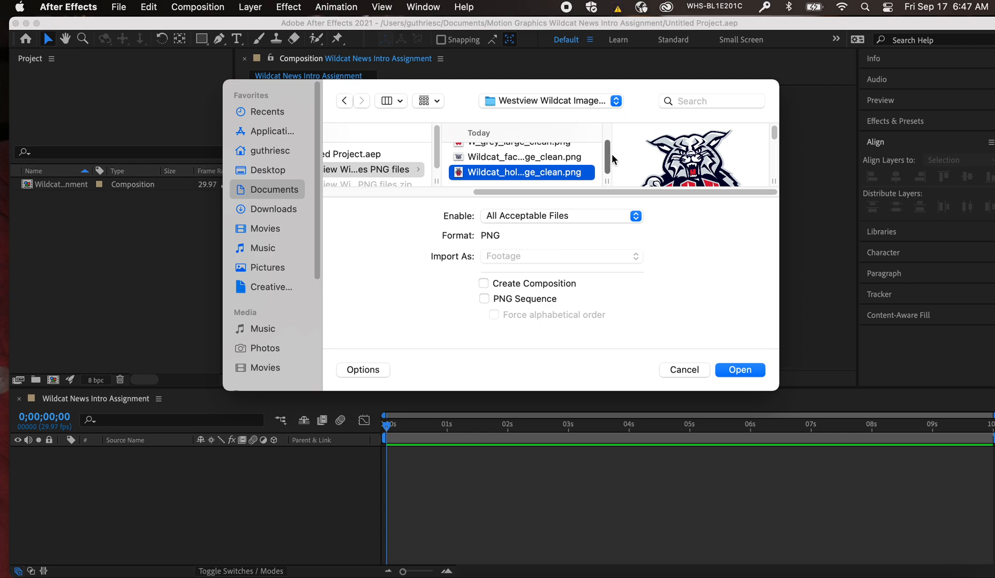
{"action": "mouse_move", "coordinate": [773, 133]}
{"action": "left_mouse_down"}
{"action": "mouse_move", "coordinate": [774, 149]}
{"action": "mouse_move", "coordinate": [773, 135]}
{"action": "left_mouse_up"}
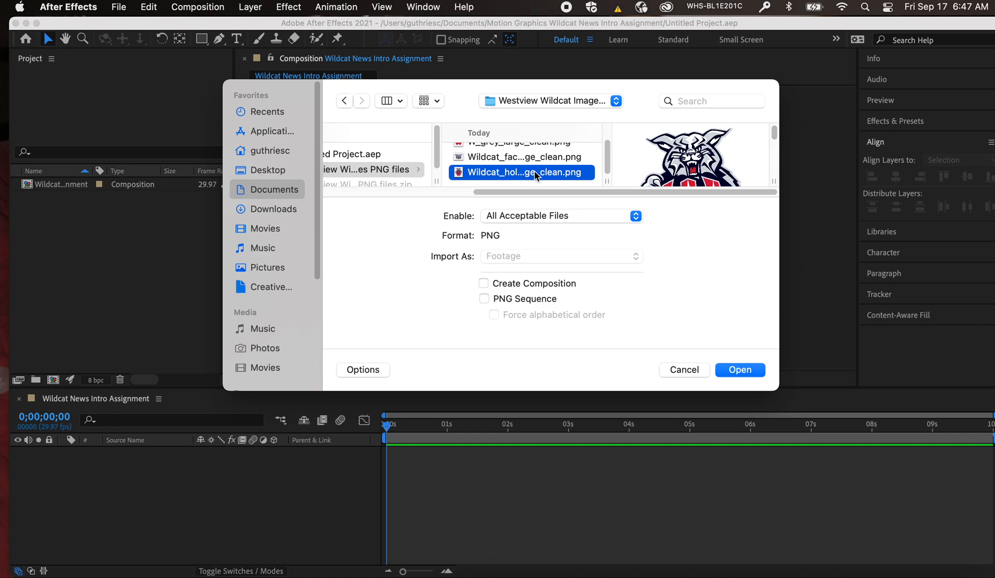
{"action": "left_click_drag", "start_coordinate": [773, 135], "coordinate": [772, 134]}
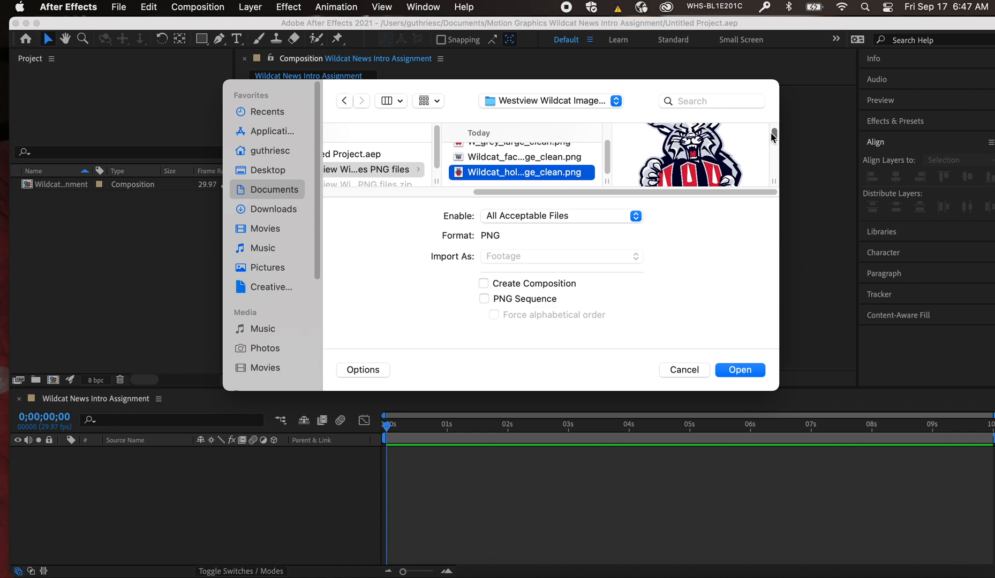
{"action": "left_click", "coordinate": [741, 370]}
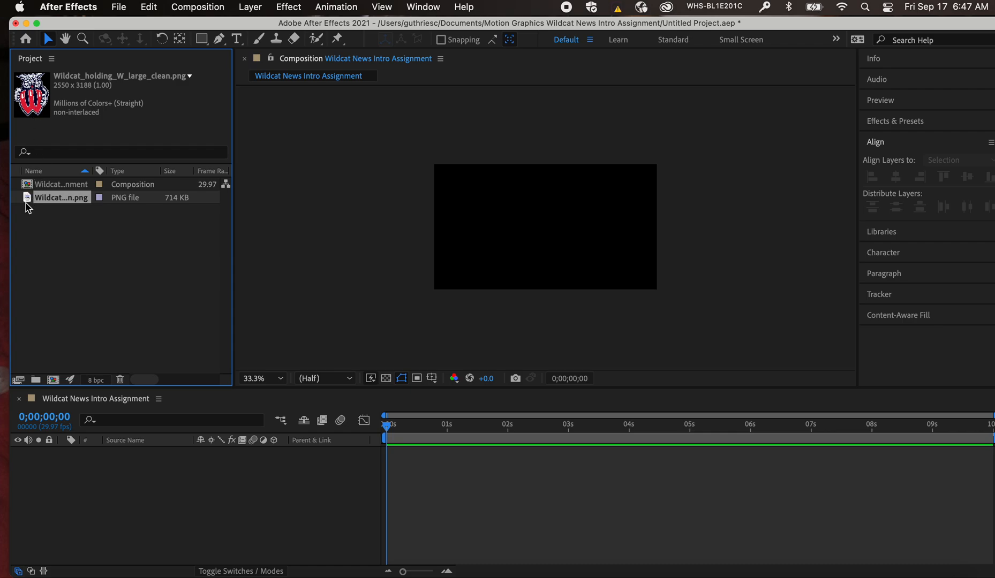
Add the imported wildcat image to the composition, scaled down to fit in the right half of the frame
{"action": "left_click_drag", "start_coordinate": [28, 208], "coordinate": [533, 237]}
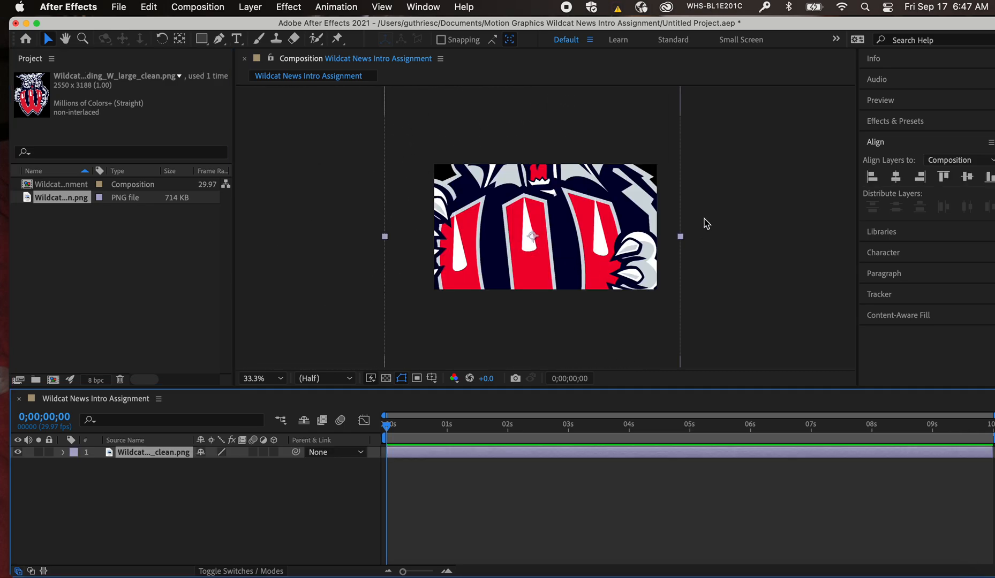
{"action": "scroll", "coordinate": [724, 205], "scroll_direction": "up", "scroll_amount": 1}
{"action": "scroll", "coordinate": [724, 206], "scroll_direction": "down", "scroll_amount": 2}
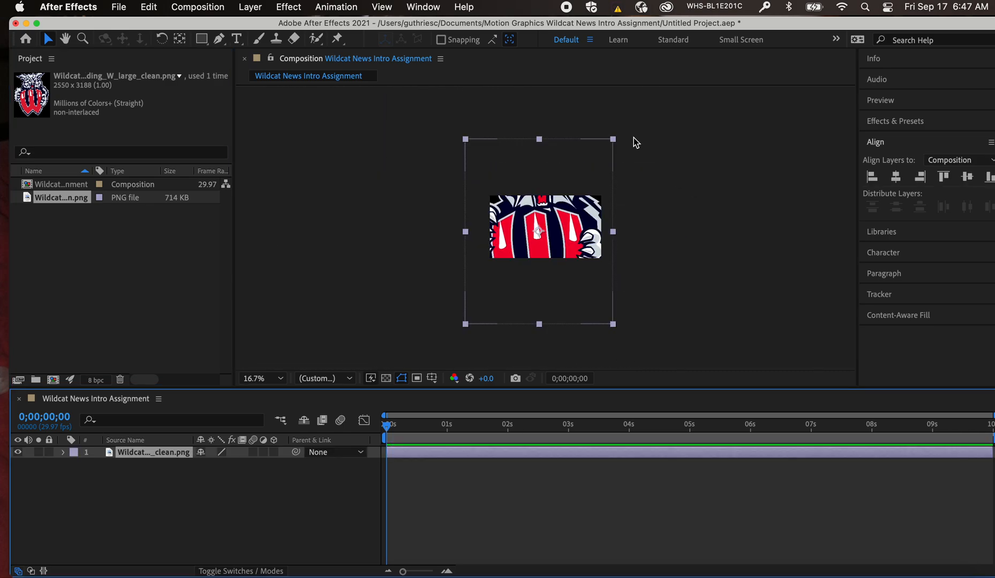
{"action": "left_click", "coordinate": [612, 138]}
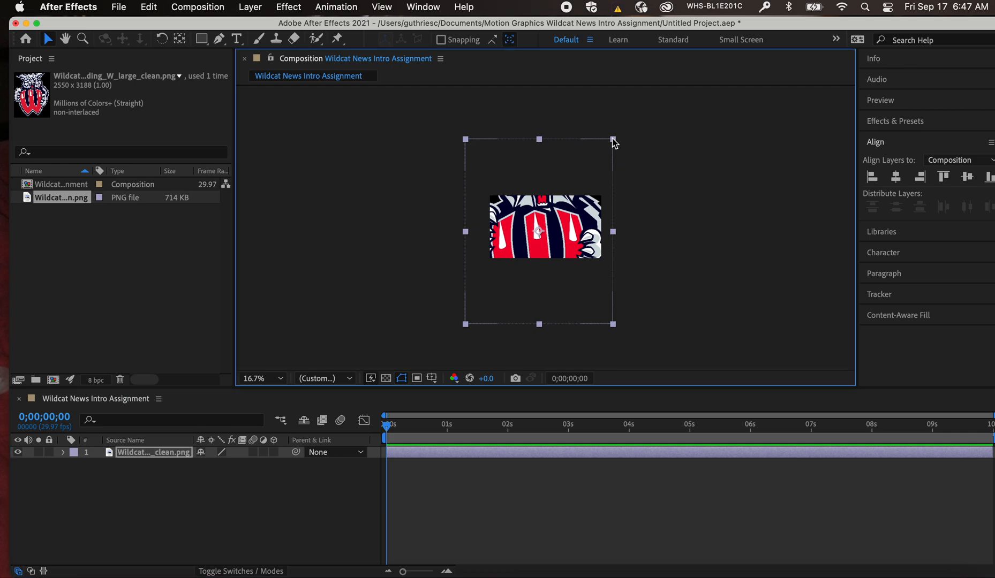
{"action": "left_click_drag", "start_coordinate": [612, 139], "coordinate": [557, 238]}
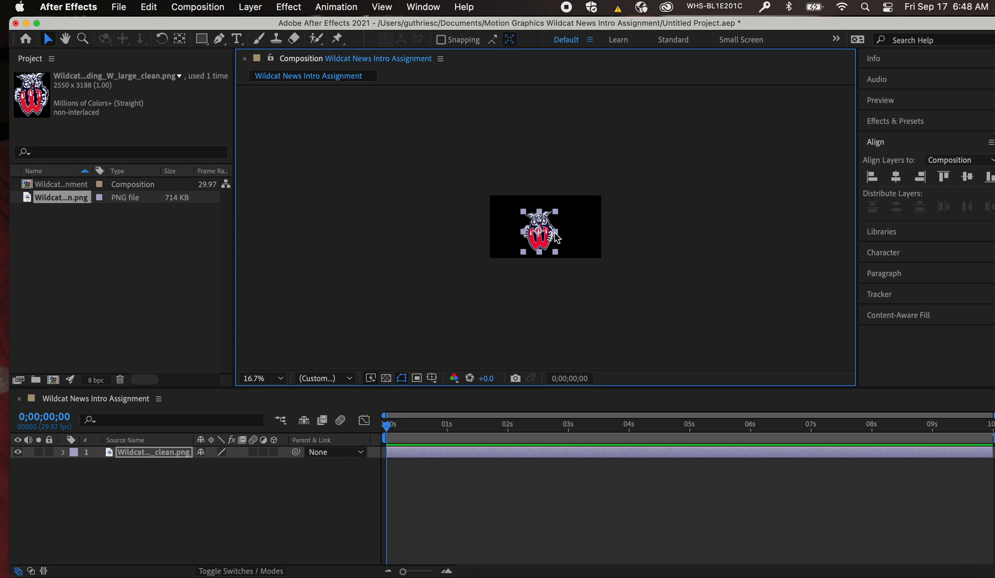
{"action": "left_click_drag", "start_coordinate": [541, 237], "coordinate": [574, 225]}
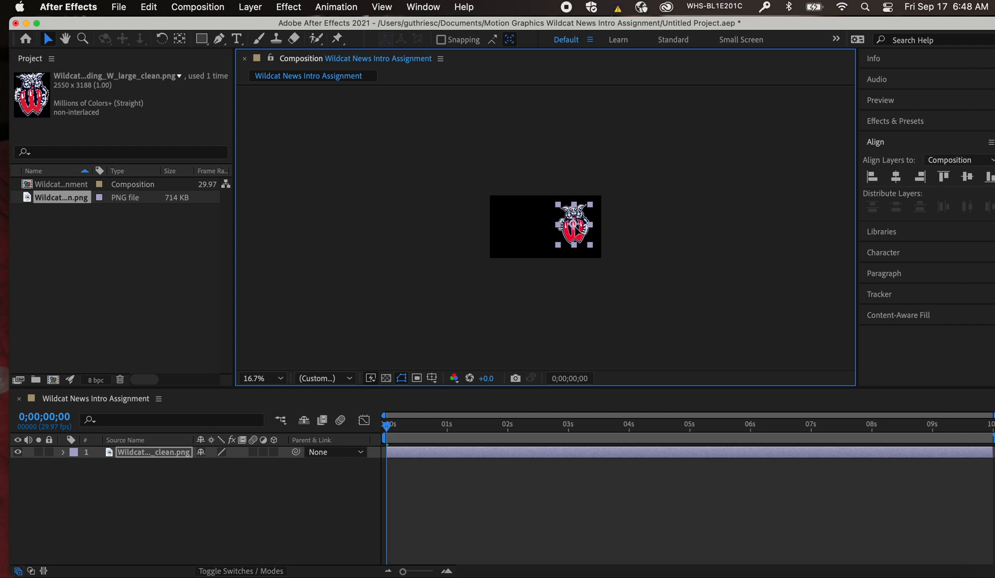
{"action": "left_click", "coordinate": [423, 205]}
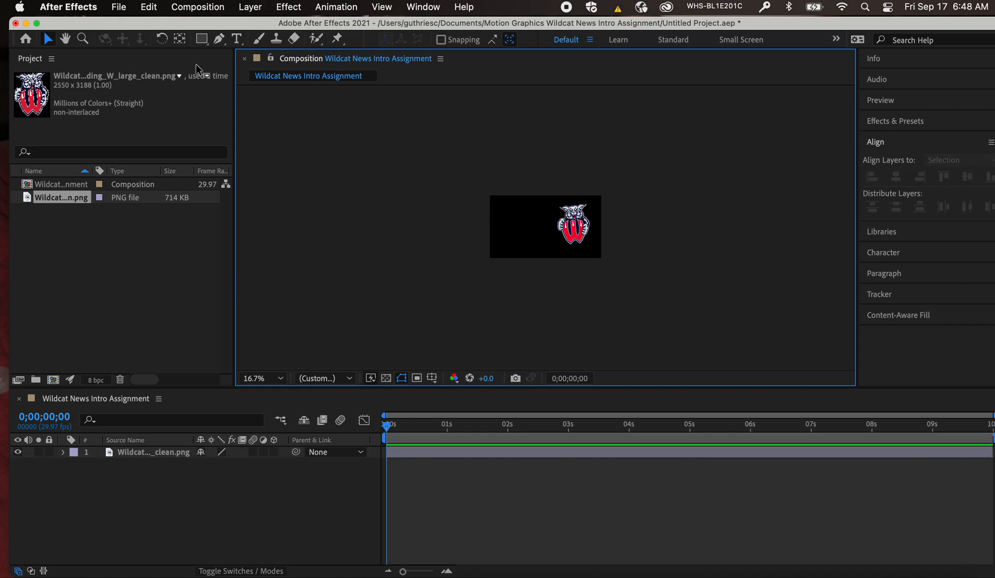
Add a white Impact text layer reading "Westview" at the upper left of the composition frame
{"action": "left_click", "coordinate": [236, 38]}
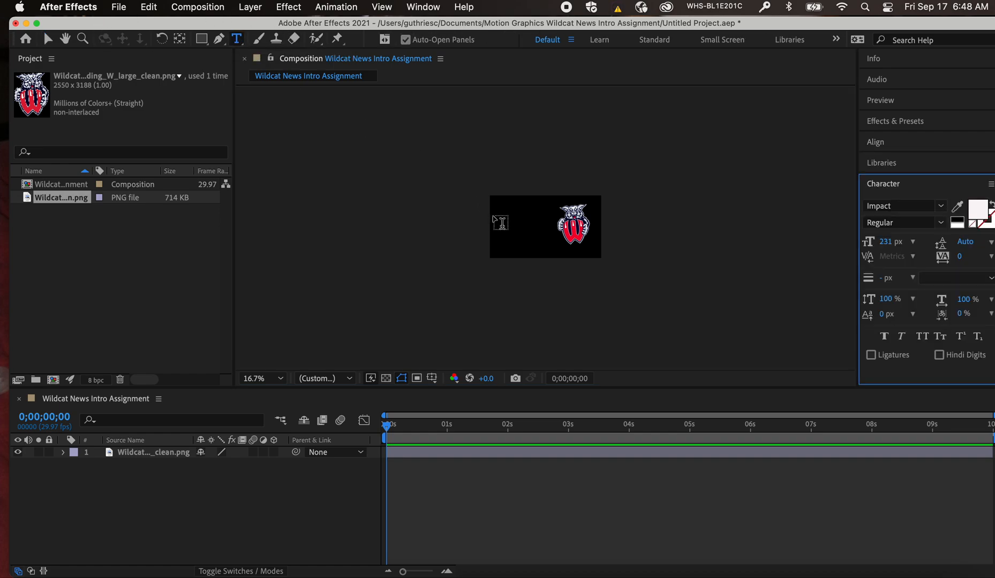
{"action": "left_click", "coordinate": [494, 216]}
{"action": "type", "text": "West"}
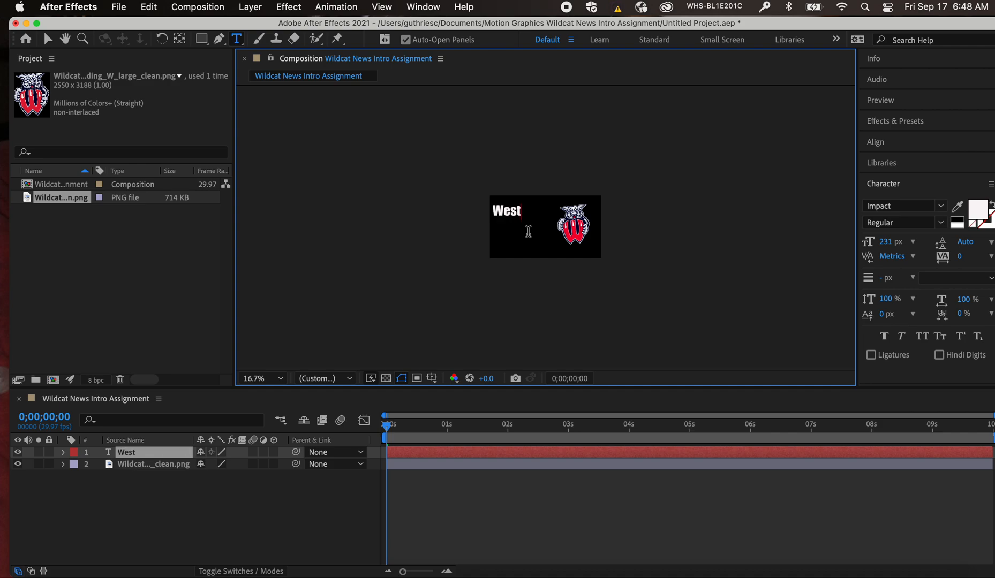
{"action": "type", "text": "view"}
{"action": "left_click", "coordinate": [48, 39]}
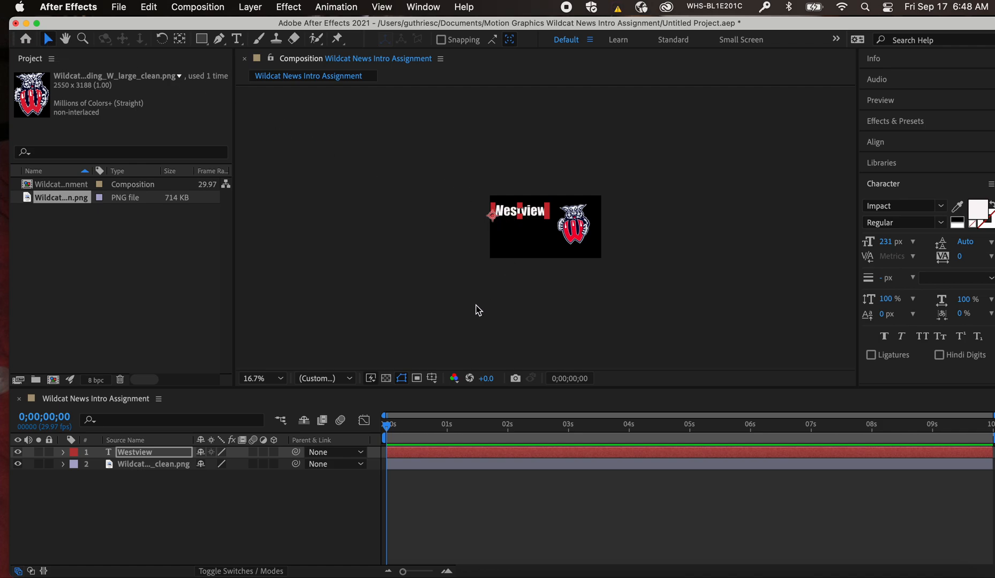
Set the composition view to 100% and move the Westview text down and right, beside the wildcat logo
{"action": "left_click", "coordinate": [285, 379]}
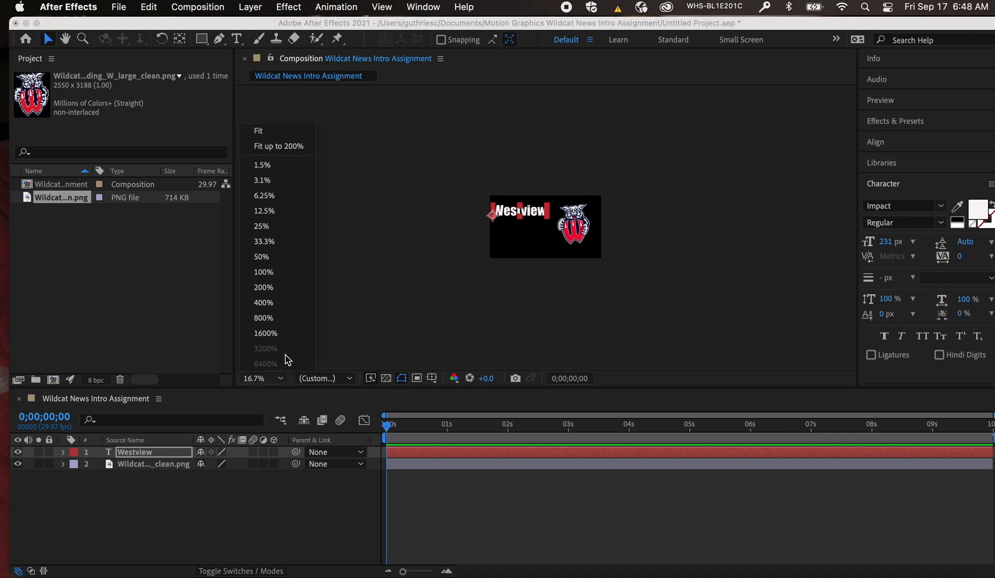
{"action": "left_click", "coordinate": [275, 272]}
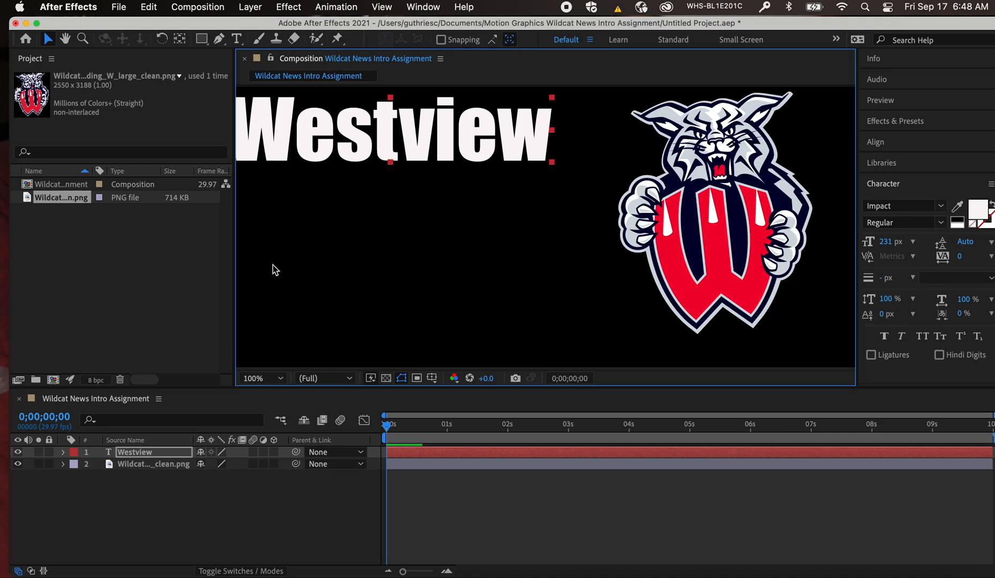
{"action": "left_click_drag", "start_coordinate": [407, 146], "coordinate": [456, 189]}
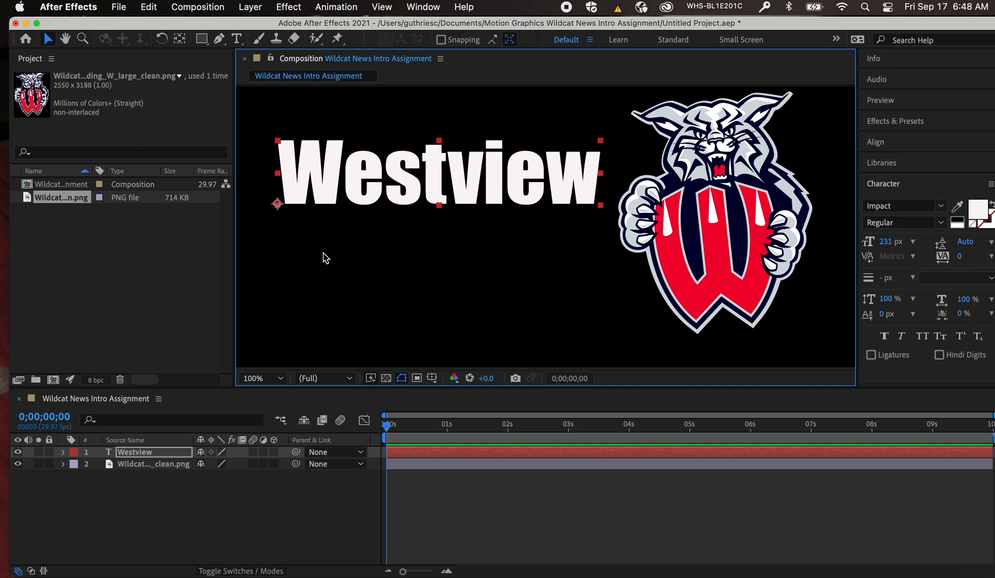
Reveal the Westview layer's Rotation property and test how the text rotates around its corner anchor point
{"action": "left_click", "coordinate": [436, 455]}
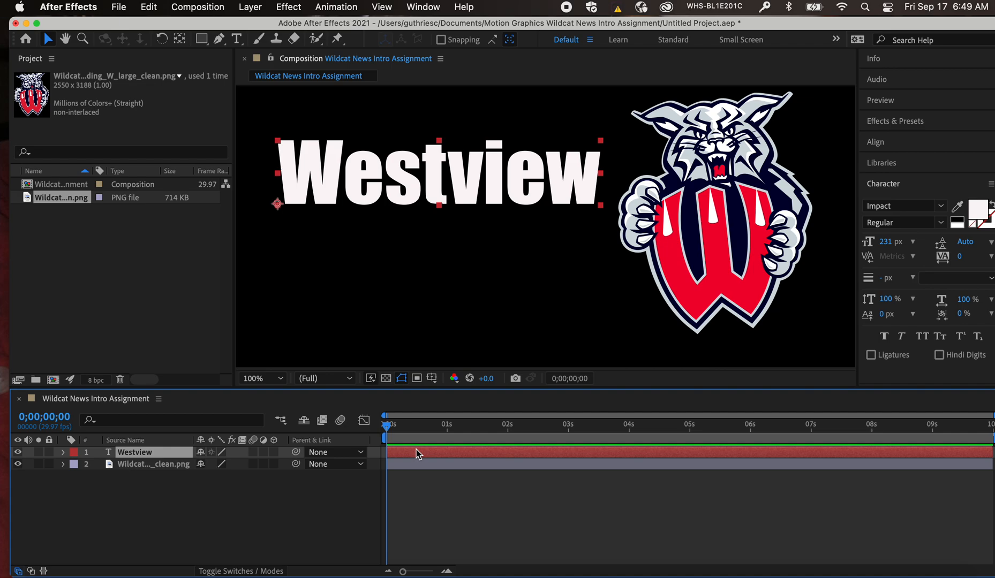
{"action": "key", "text": "r"}
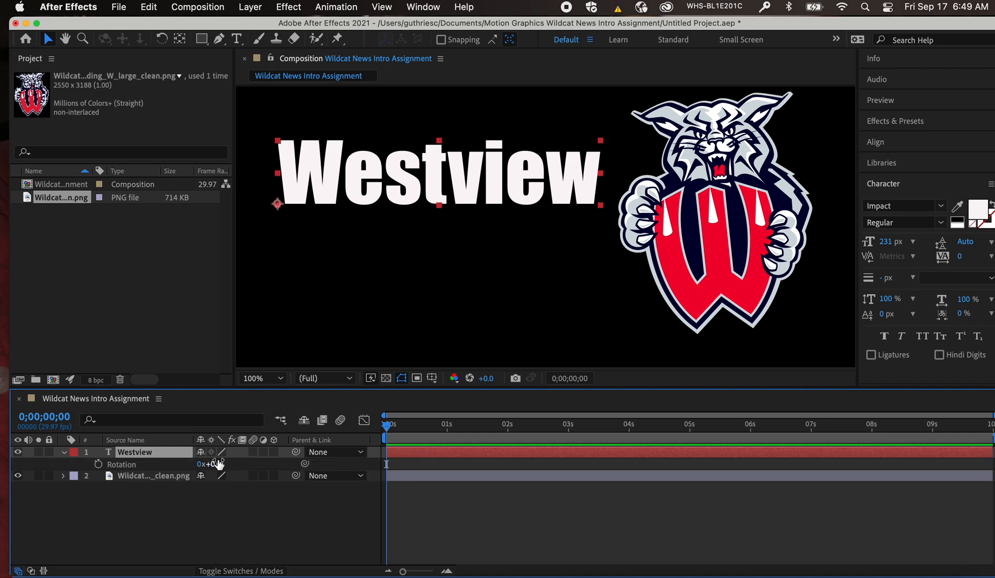
{"action": "mouse_move", "coordinate": [217, 464]}
{"action": "left_mouse_down"}
{"action": "mouse_move", "coordinate": [203, 463]}
{"action": "mouse_move", "coordinate": [229, 464]}
{"action": "mouse_move", "coordinate": [220, 464]}
{"action": "left_mouse_up"}
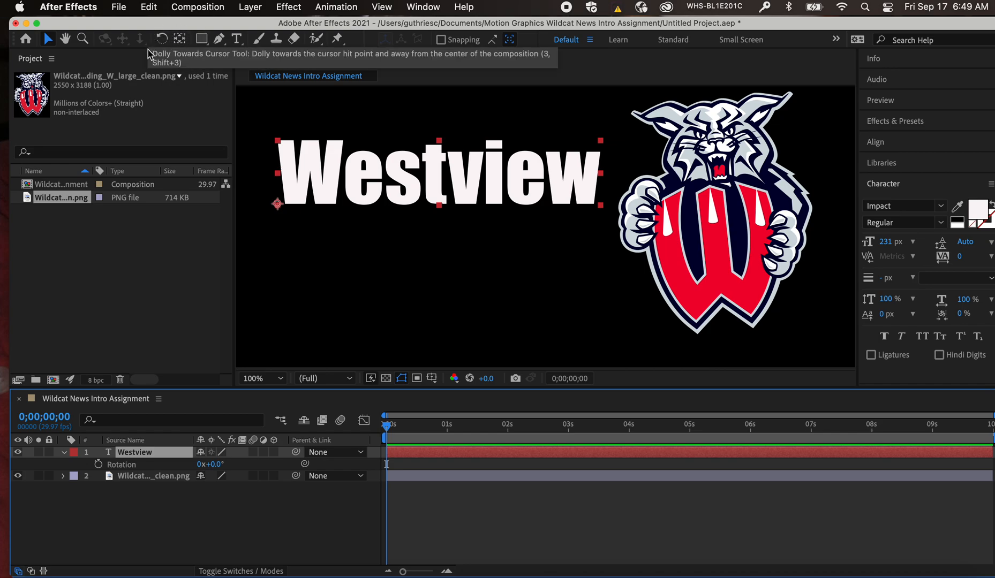
Move the Westview text's anchor point by hand to roughly the middle of the word
{"action": "left_click", "coordinate": [181, 42]}
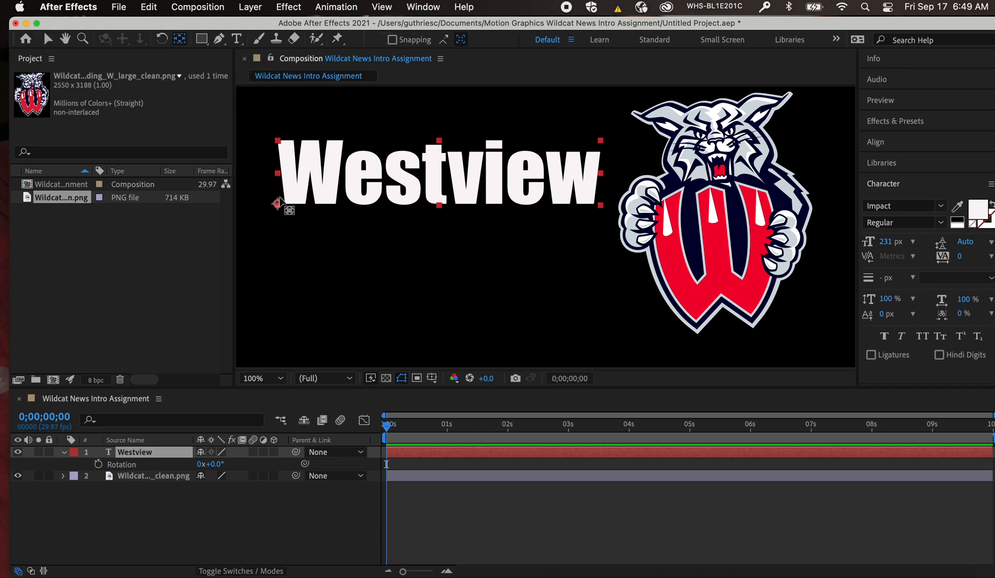
{"action": "left_click_drag", "start_coordinate": [276, 204], "coordinate": [444, 181]}
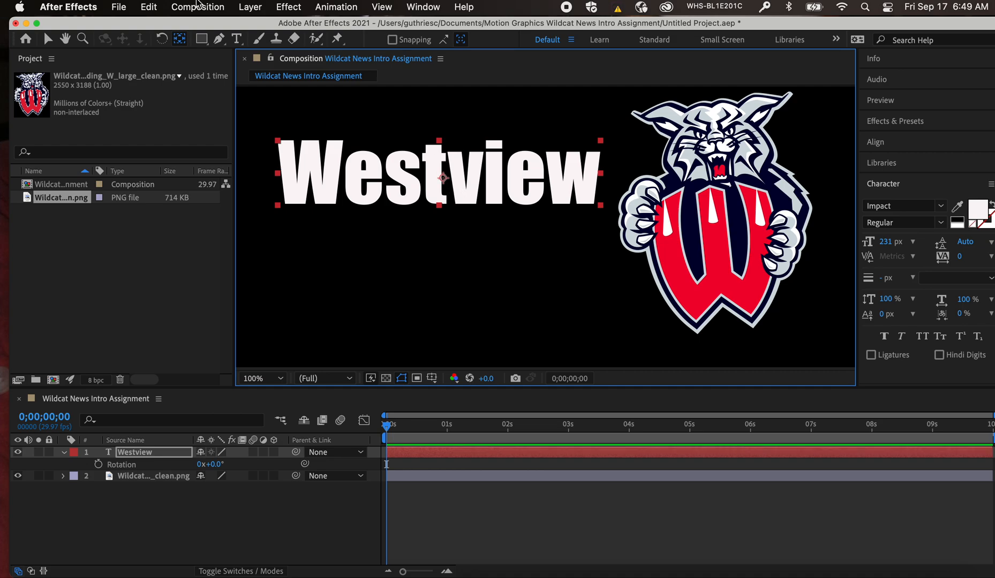
{"action": "left_click", "coordinate": [436, 457]}
{"action": "left_click", "coordinate": [48, 39]}
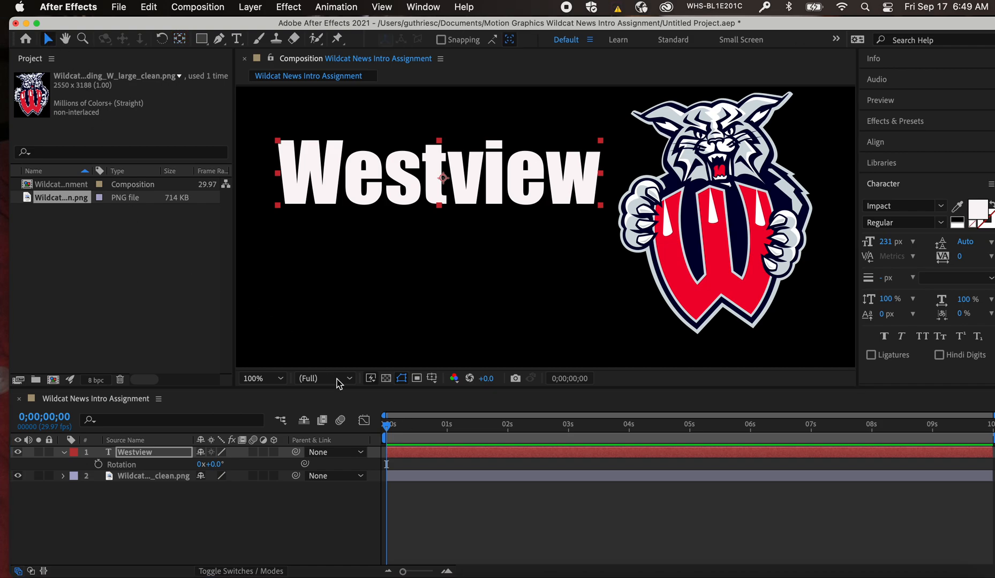
Center the Westview layer's anchor point exactly in its layer content
{"action": "left_click", "coordinate": [463, 455]}
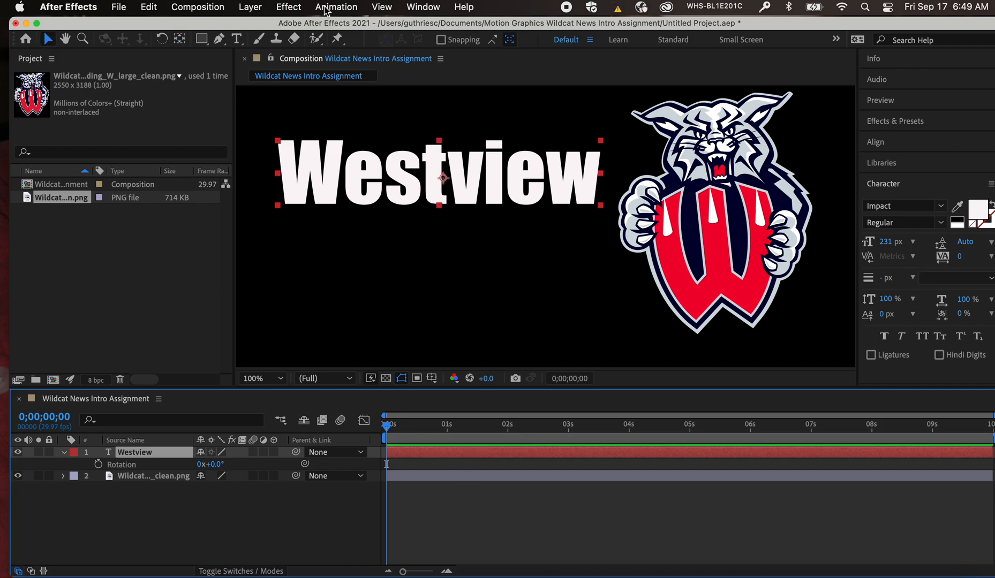
{"action": "left_click", "coordinate": [254, 8]}
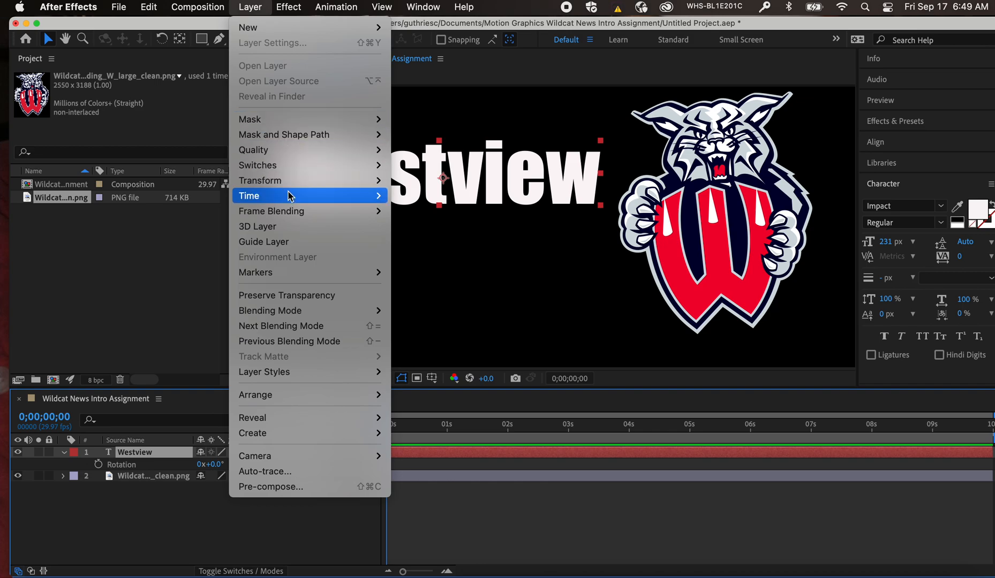
{"action": "mouse_move", "coordinate": [289, 183]}
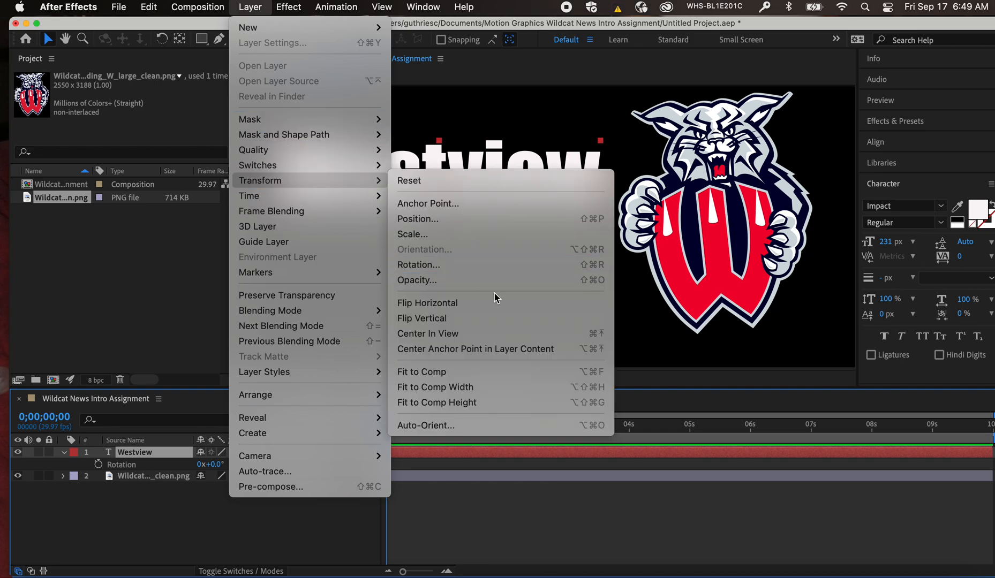
{"action": "left_click", "coordinate": [555, 349]}
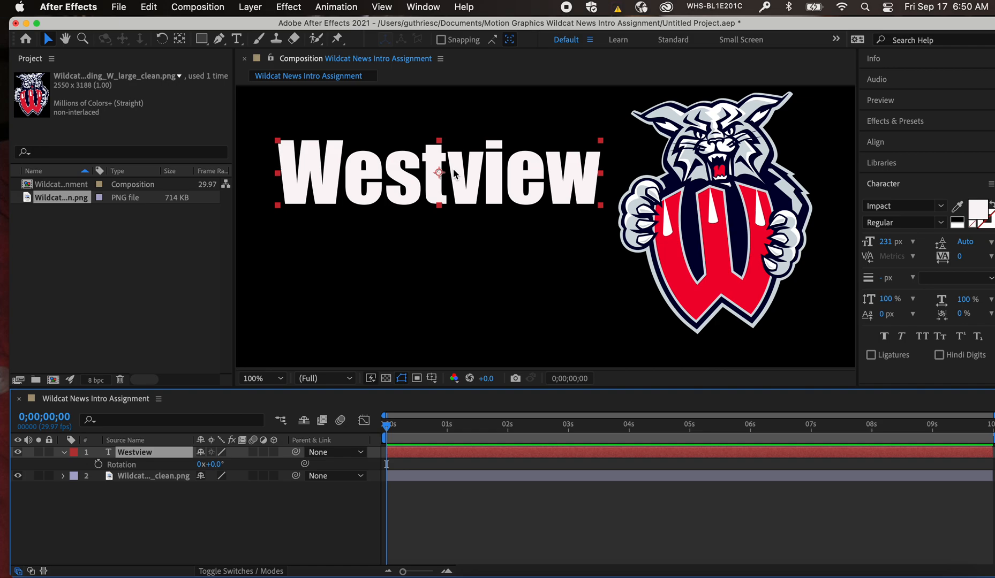
Undo the anchor point centering and center the Westview layer's anchor point in its layer content again
{"action": "key", "text": "super+z"}
{"action": "left_click", "coordinate": [250, 6]}
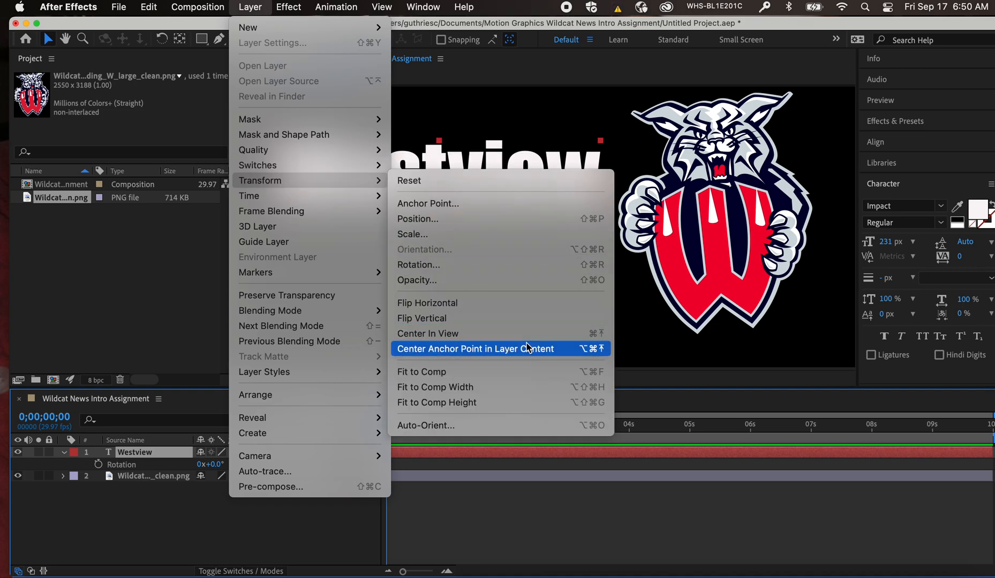
{"action": "left_click", "coordinate": [531, 352]}
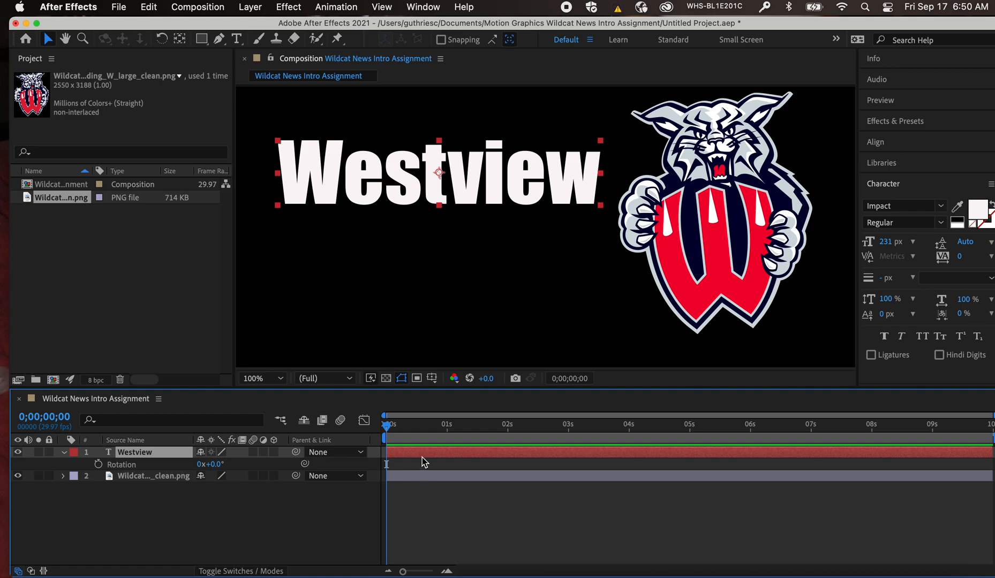
Rotate the Westview text to 2° around its centered anchor point as a test, and reset its rotation to 0°
{"action": "mouse_move", "coordinate": [216, 465]}
{"action": "left_mouse_down"}
{"action": "mouse_move", "coordinate": [201, 461]}
{"action": "mouse_move", "coordinate": [213, 459]}
{"action": "left_mouse_up"}
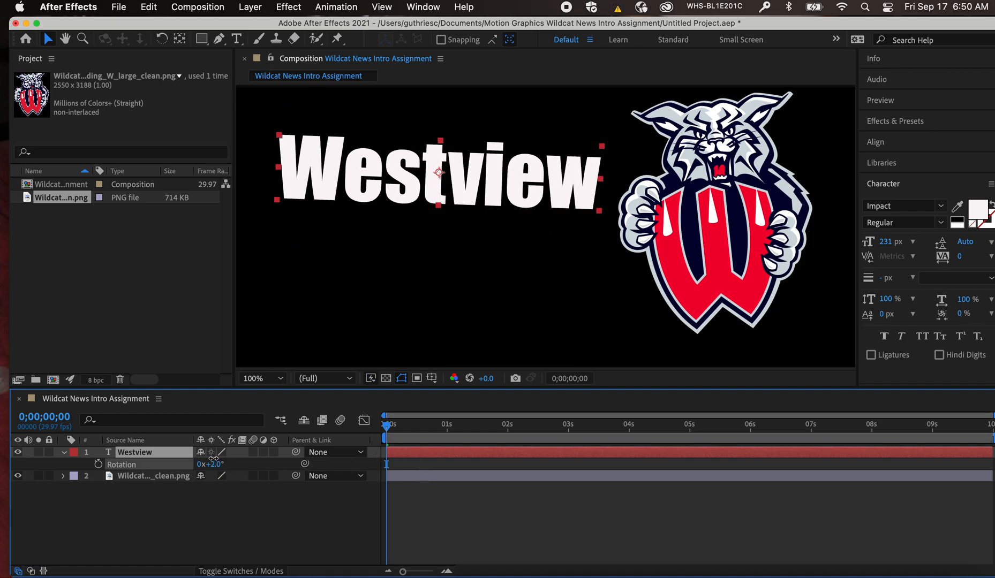
{"action": "left_click", "coordinate": [214, 464]}
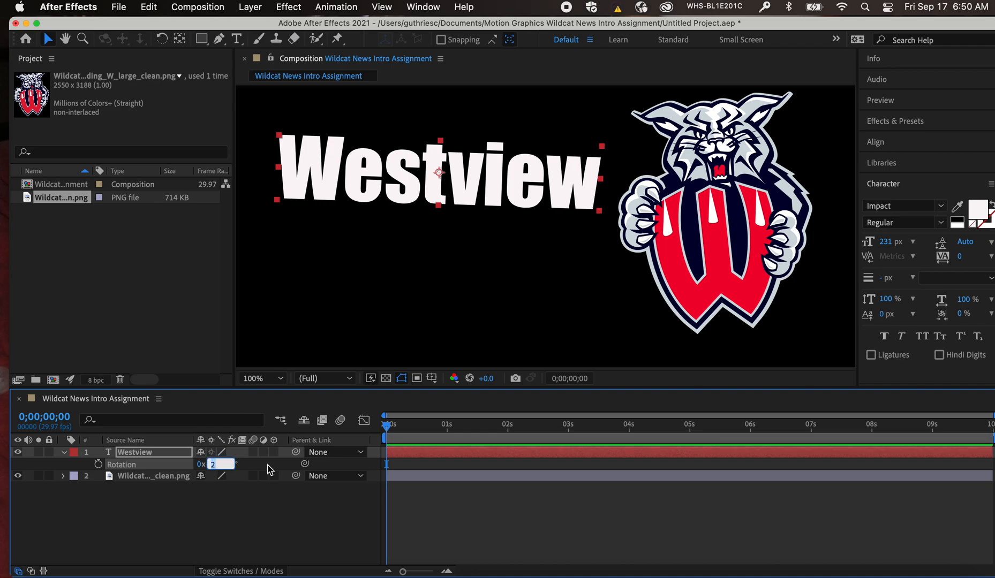
{"action": "type", "text": "0"}
{"action": "left_click", "coordinate": [278, 325]}
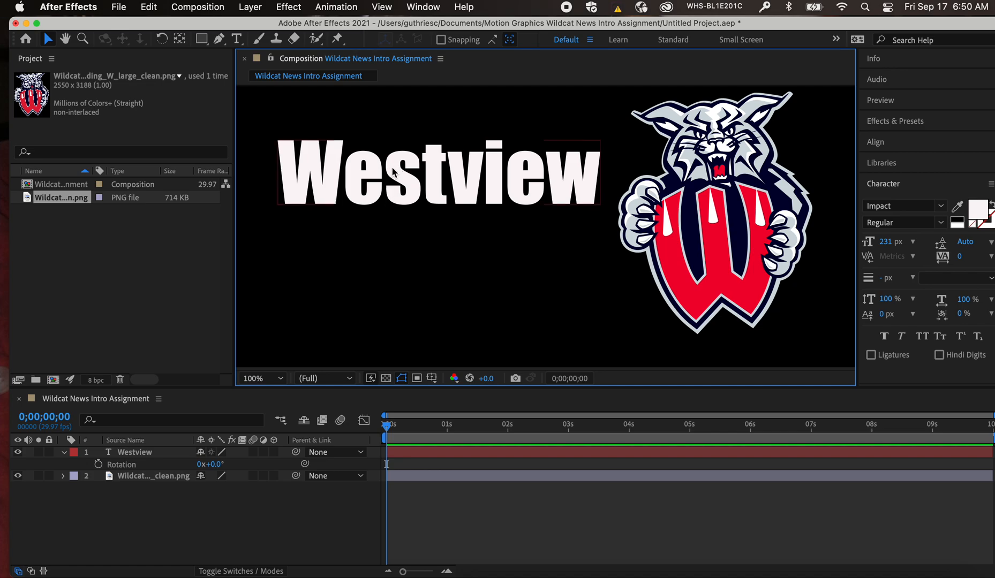
Add a separate text layer reading "News" below the Westview text
{"action": "left_click", "coordinate": [236, 38]}
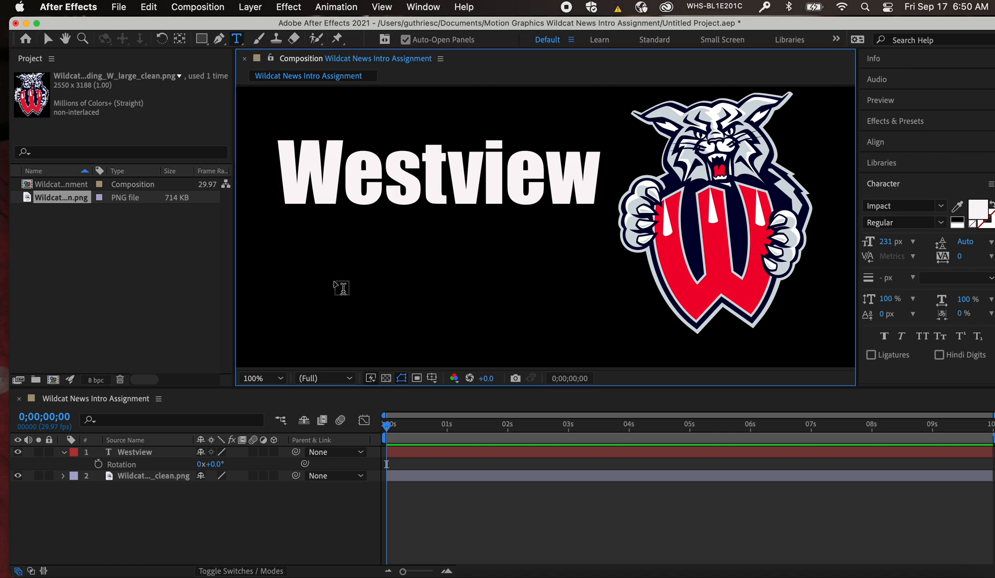
{"action": "left_click", "coordinate": [334, 289]}
{"action": "type", "text": "News"}
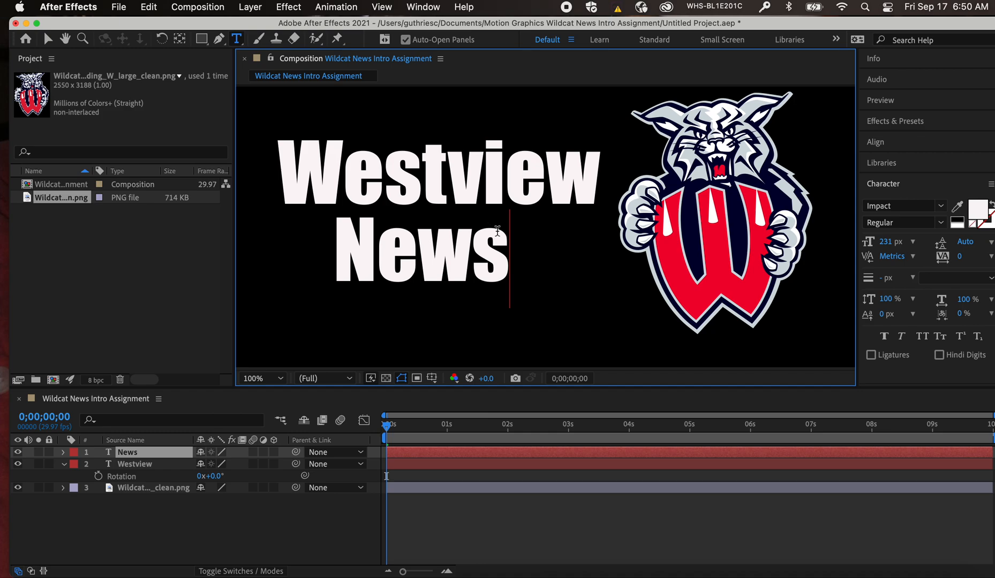
Change the fill color of the News text to a strong red
{"action": "left_click_drag", "start_coordinate": [508, 242], "coordinate": [331, 248]}
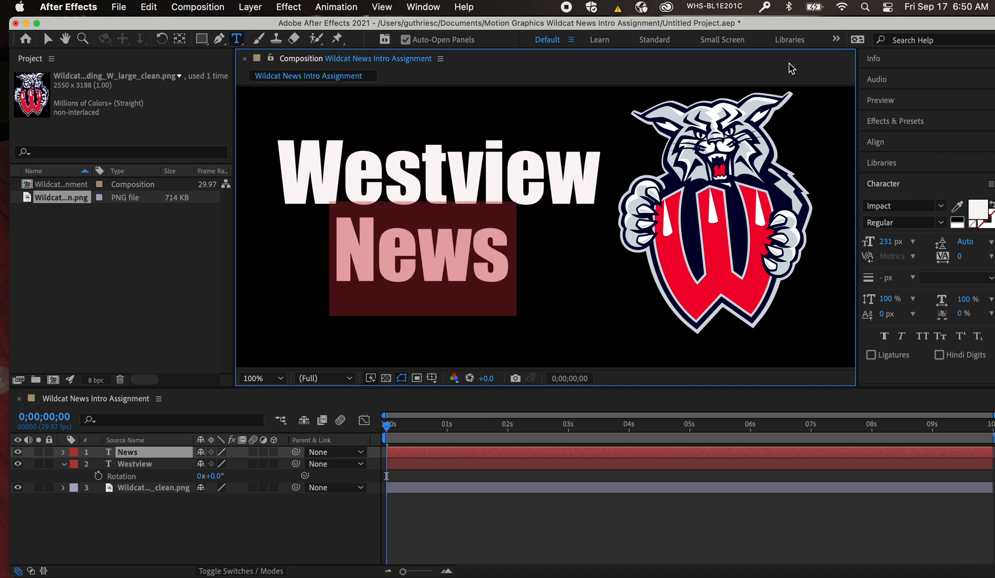
{"action": "left_click_drag", "start_coordinate": [782, 25], "coordinate": [647, 25]}
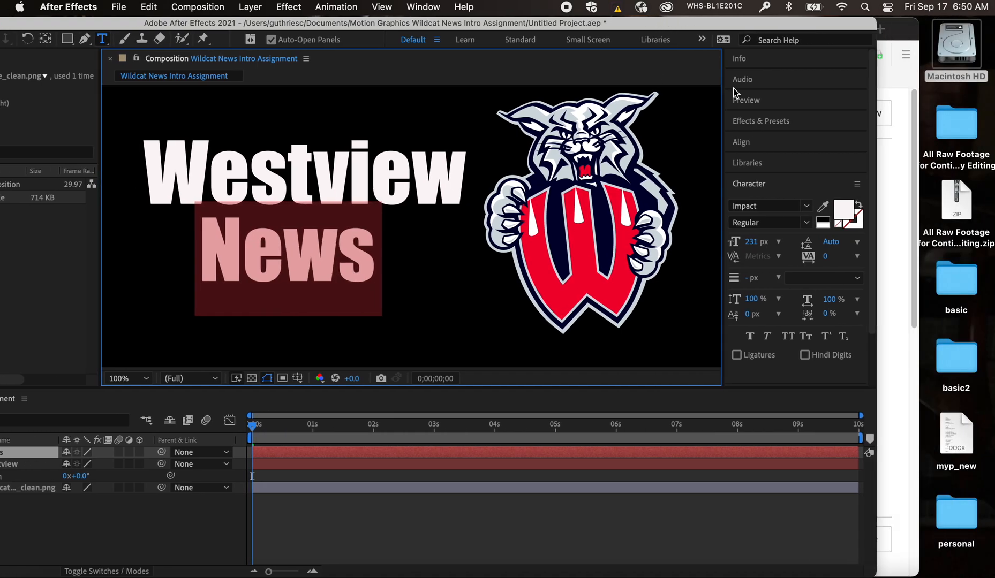
{"action": "left_click", "coordinate": [844, 210]}
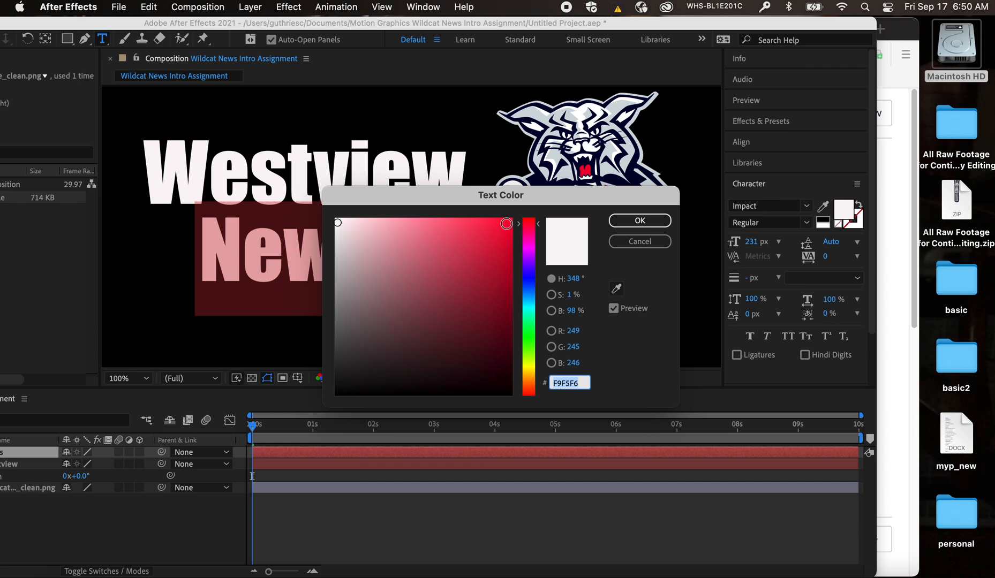
{"action": "left_click", "coordinate": [542, 224]}
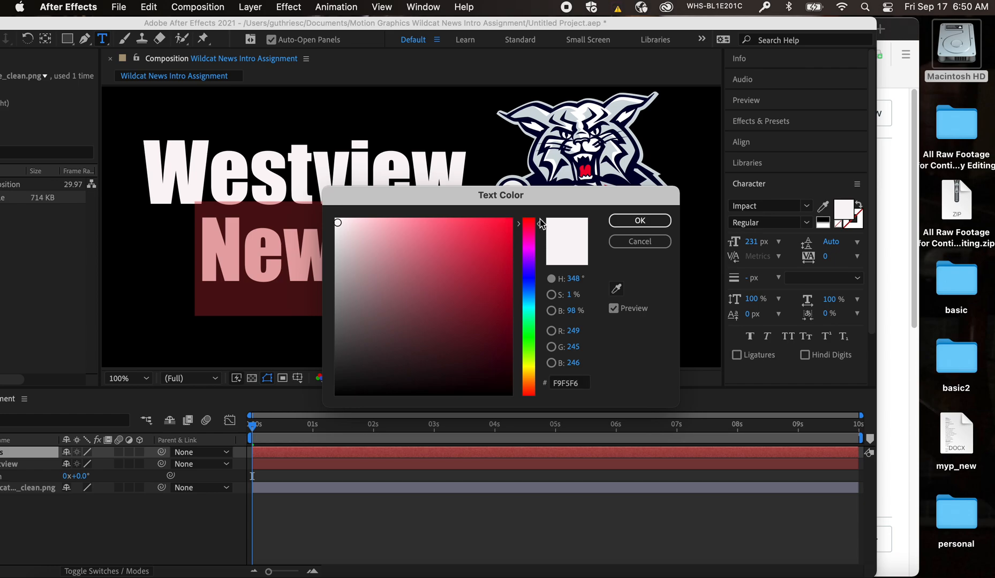
{"action": "left_click_drag", "start_coordinate": [541, 226], "coordinate": [540, 216]}
{"action": "left_click", "coordinate": [509, 238]}
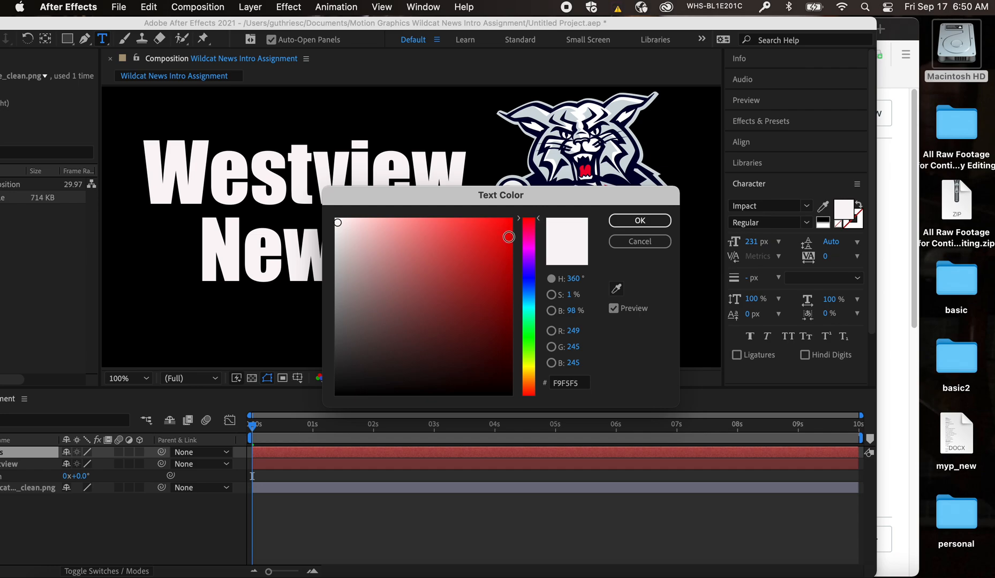
{"action": "left_click", "coordinate": [641, 221]}
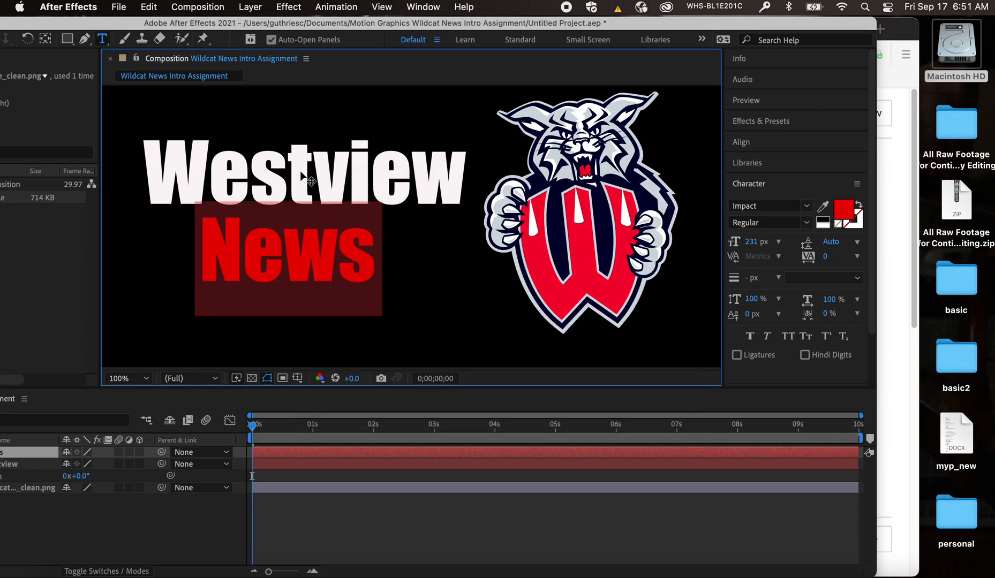
Change the fill color of the Westview text to blue, 081FD3
{"action": "double_click", "coordinate": [77, 25]}
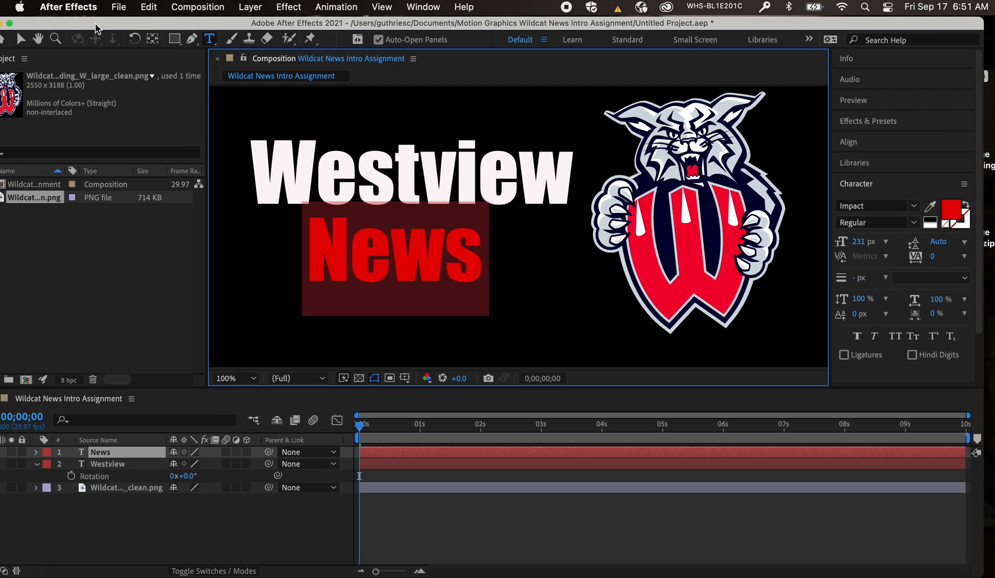
{"action": "left_click", "coordinate": [20, 38]}
{"action": "left_click", "coordinate": [357, 176]}
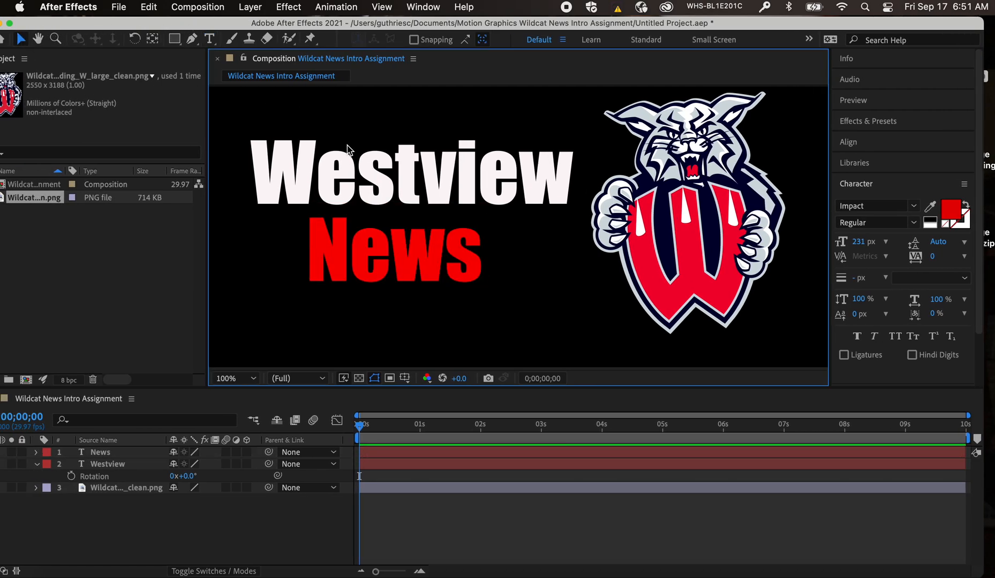
{"action": "left_click_drag", "start_coordinate": [789, 22], "coordinate": [668, 23]}
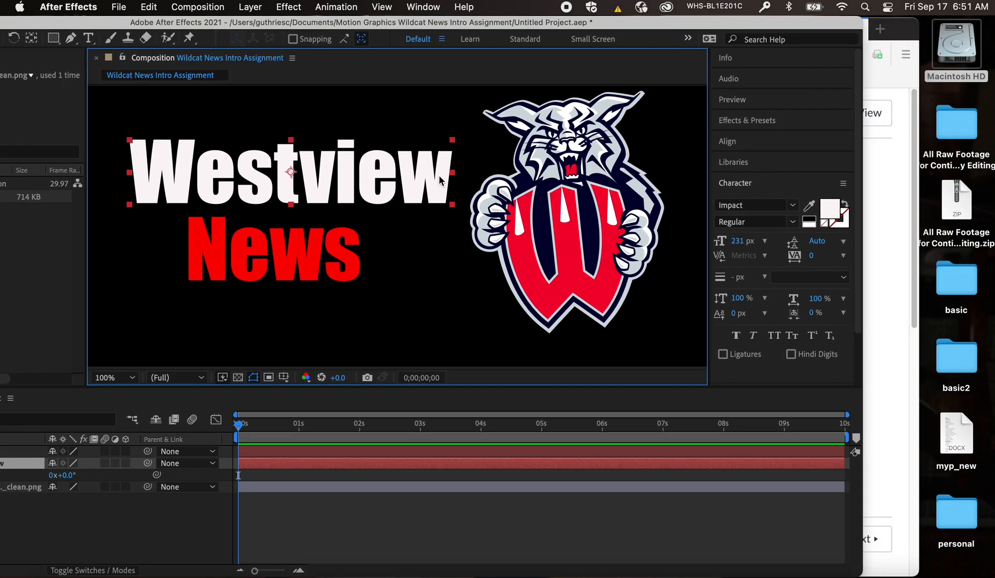
{"action": "left_click", "coordinate": [832, 210]}
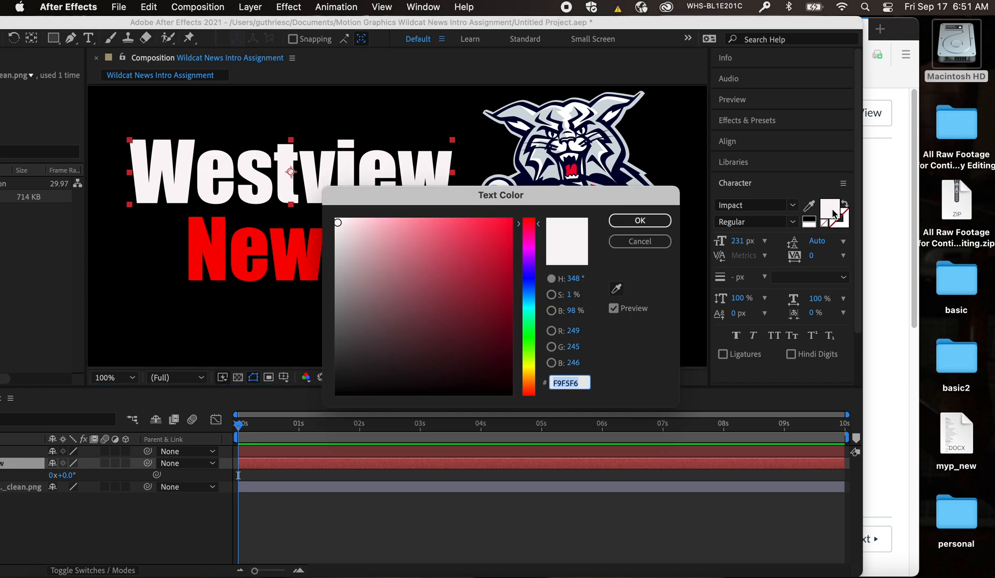
{"action": "left_click", "coordinate": [530, 279]}
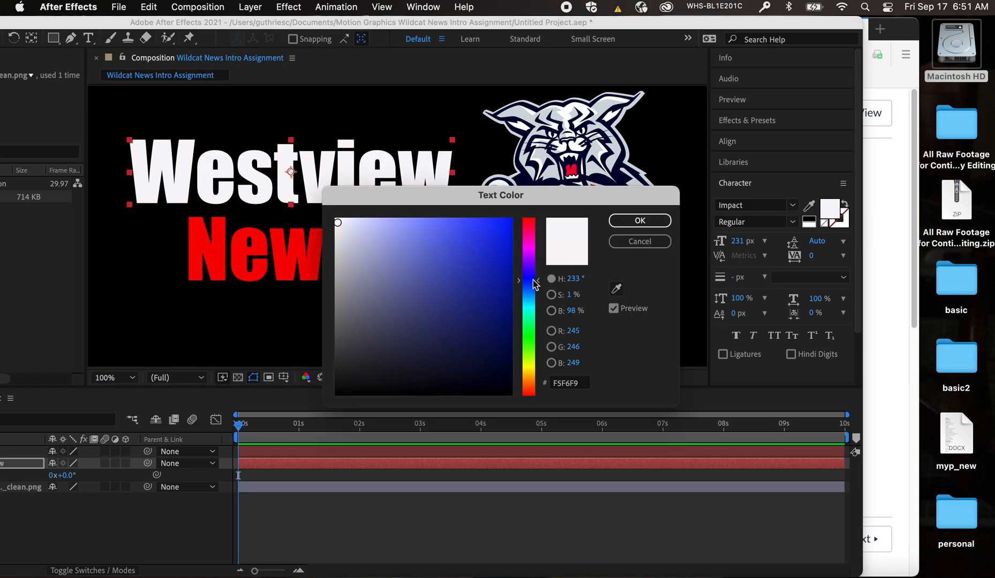
{"action": "left_click_drag", "start_coordinate": [510, 270], "coordinate": [505, 248]}
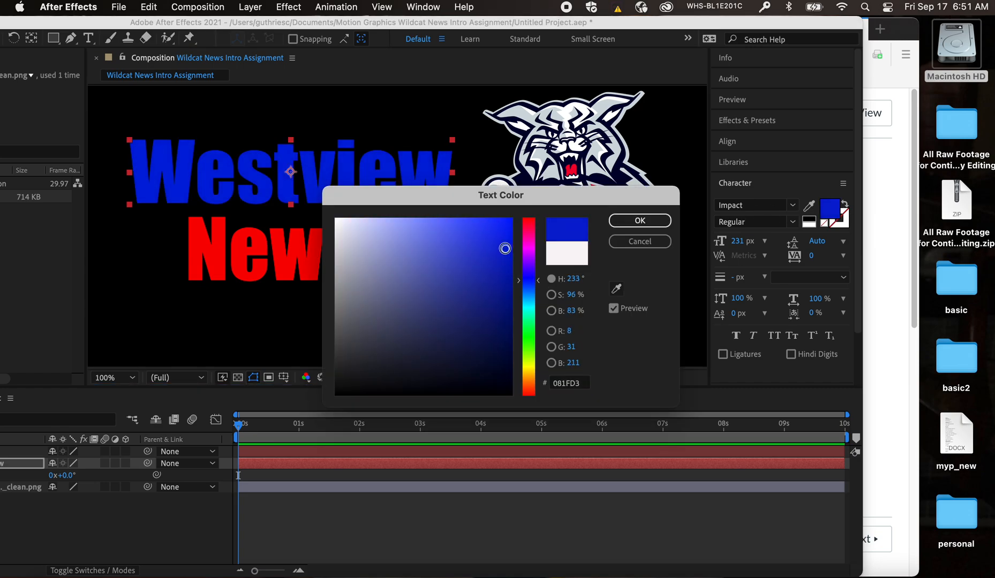
{"action": "left_click", "coordinate": [637, 221]}
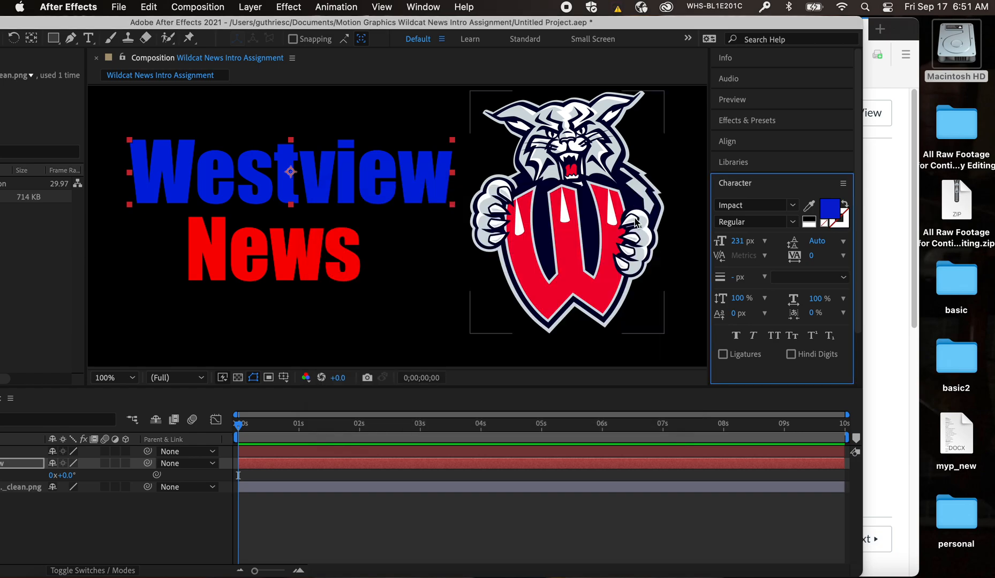
Move the Westview text up and left in the frame and enlarge it, shifting the wildcat logo right to make room
{"action": "left_click", "coordinate": [132, 378]}
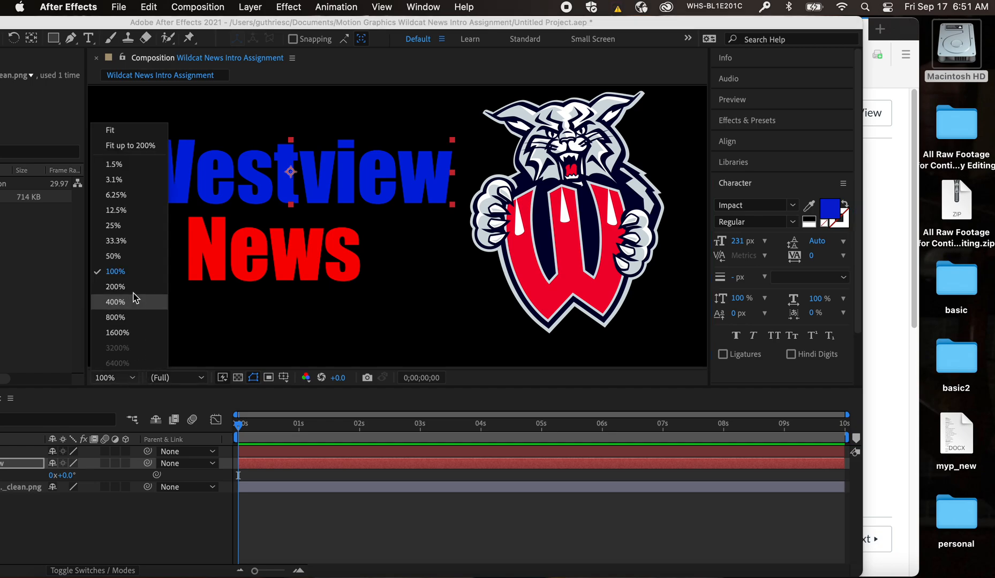
{"action": "left_click", "coordinate": [134, 242]}
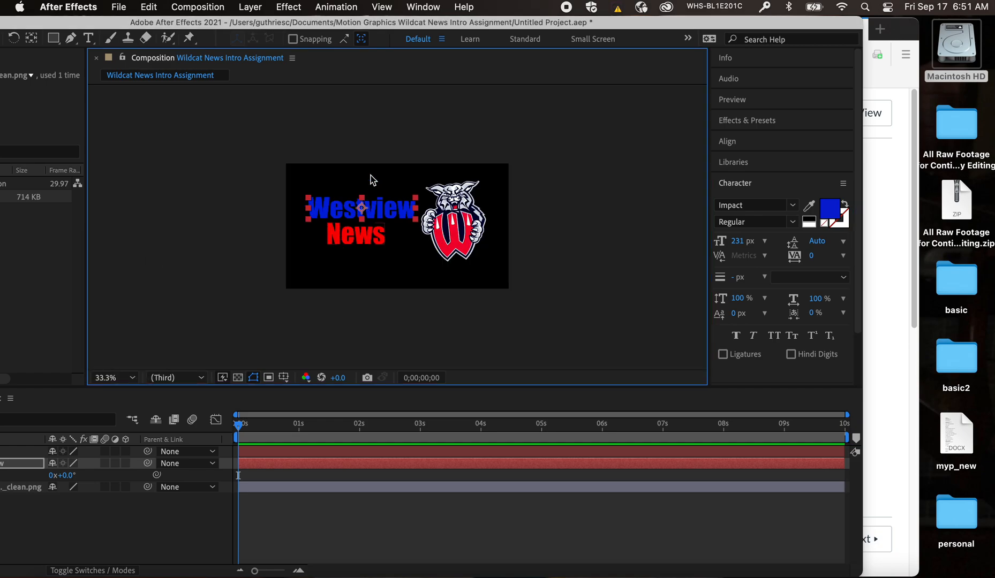
{"action": "left_click", "coordinate": [261, 141]}
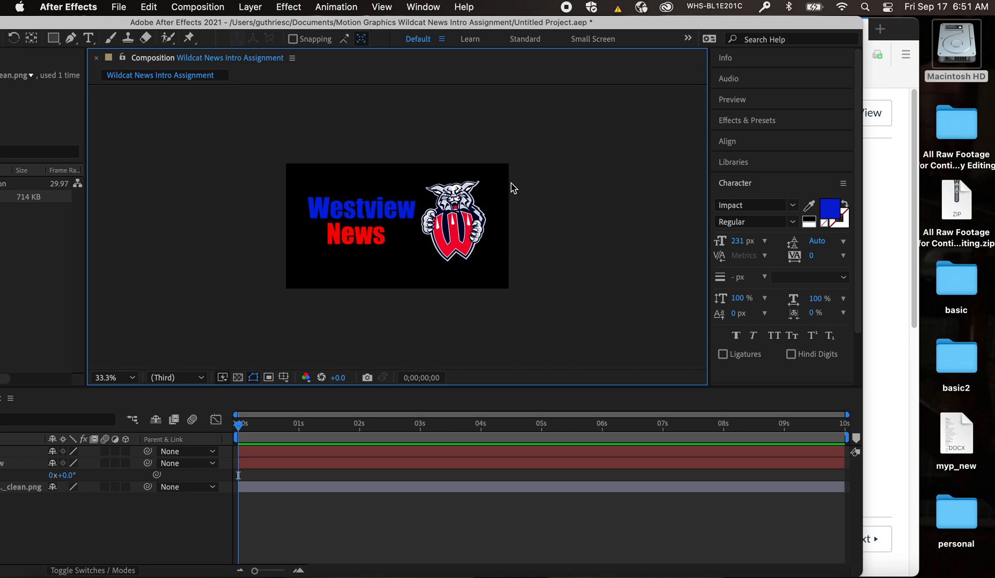
{"action": "left_click", "coordinate": [377, 211]}
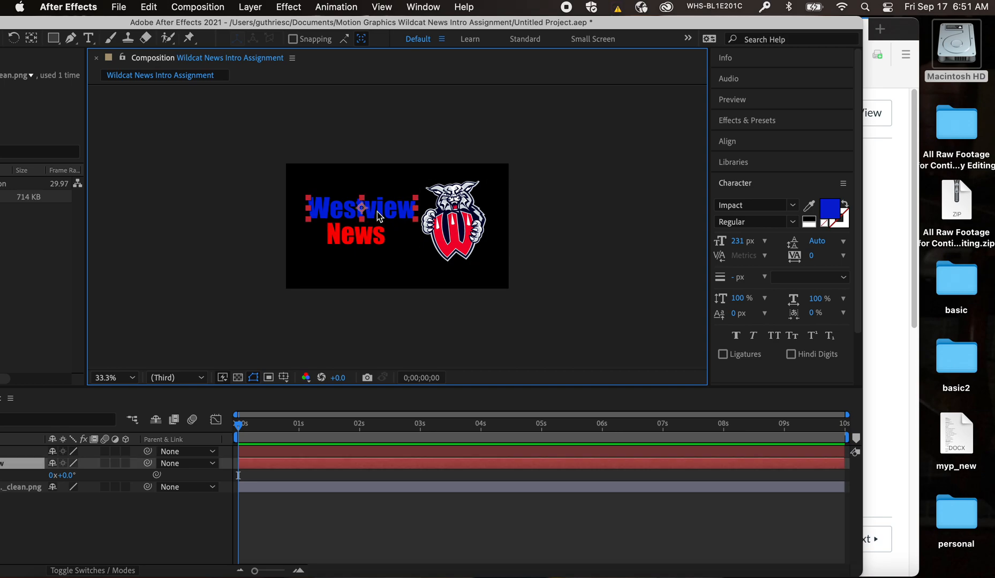
{"action": "mouse_move", "coordinate": [377, 212]}
{"action": "left_mouse_down"}
{"action": "mouse_move", "coordinate": [233, 212]}
{"action": "mouse_move", "coordinate": [386, 212]}
{"action": "mouse_move", "coordinate": [236, 209]}
{"action": "mouse_move", "coordinate": [371, 201]}
{"action": "left_mouse_up"}
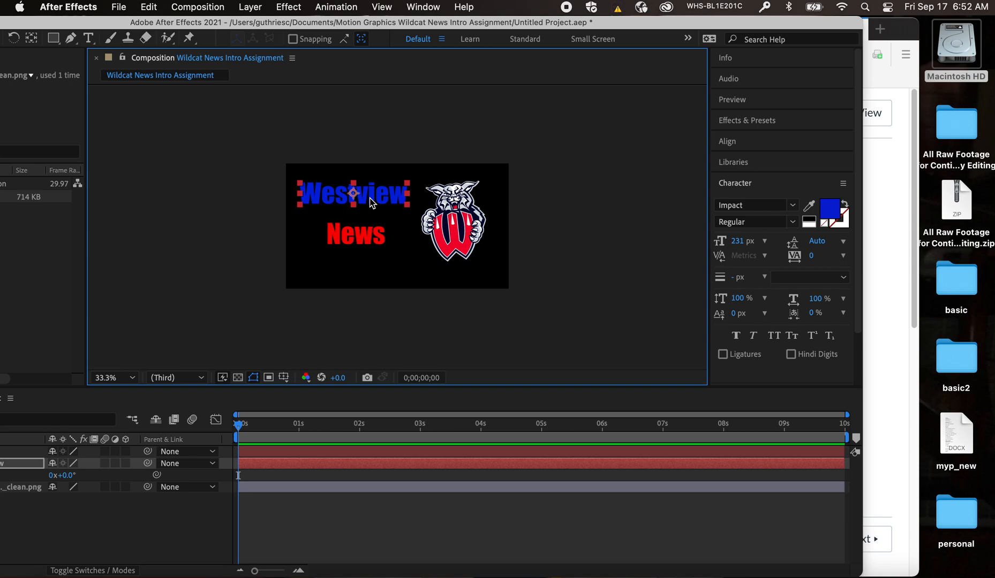
{"action": "left_click", "coordinate": [376, 130]}
{"action": "left_click", "coordinate": [353, 196]}
{"action": "key", "text": "Return"}
{"action": "left_click_drag", "start_coordinate": [410, 187], "coordinate": [371, 190]}
{"action": "left_click", "coordinate": [395, 163]}
{"action": "left_click", "coordinate": [452, 225]}
{"action": "left_click_drag", "start_coordinate": [453, 225], "coordinate": [455, 226]}
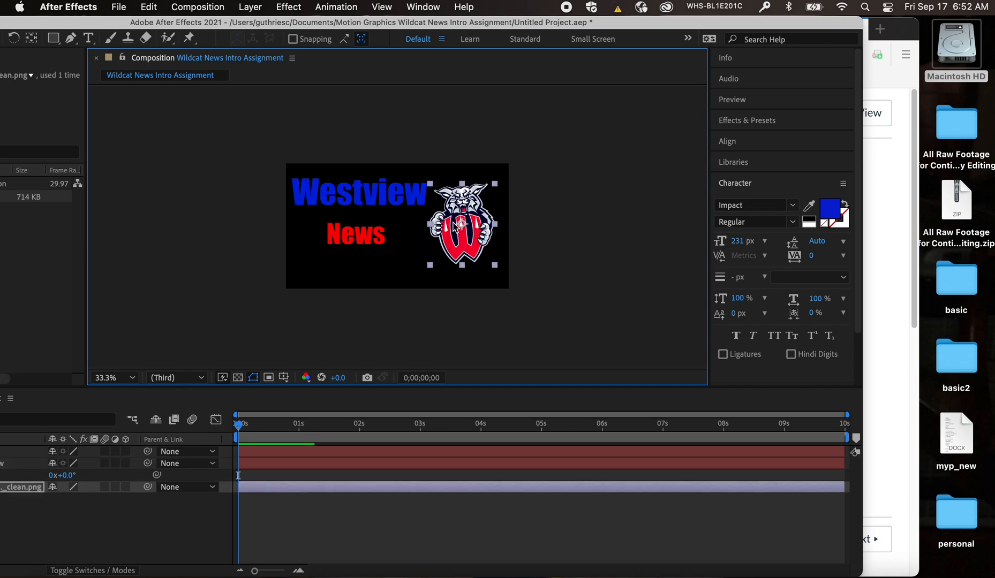
Center the News layer's anchor point in its layer content
{"action": "left_click", "coordinate": [361, 233]}
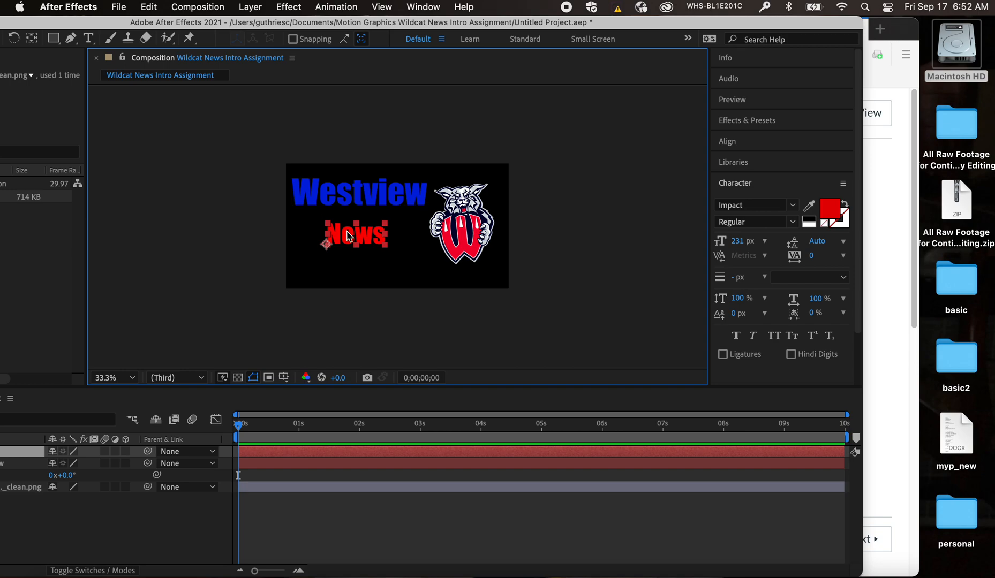
{"action": "left_click", "coordinate": [261, 9]}
{"action": "mouse_move", "coordinate": [262, 184]}
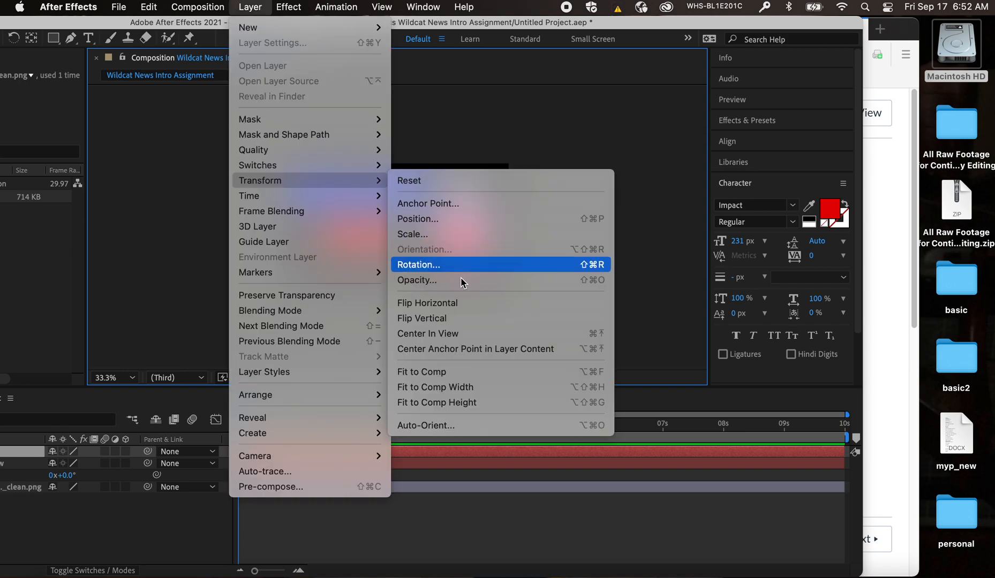
{"action": "left_click", "coordinate": [482, 349]}
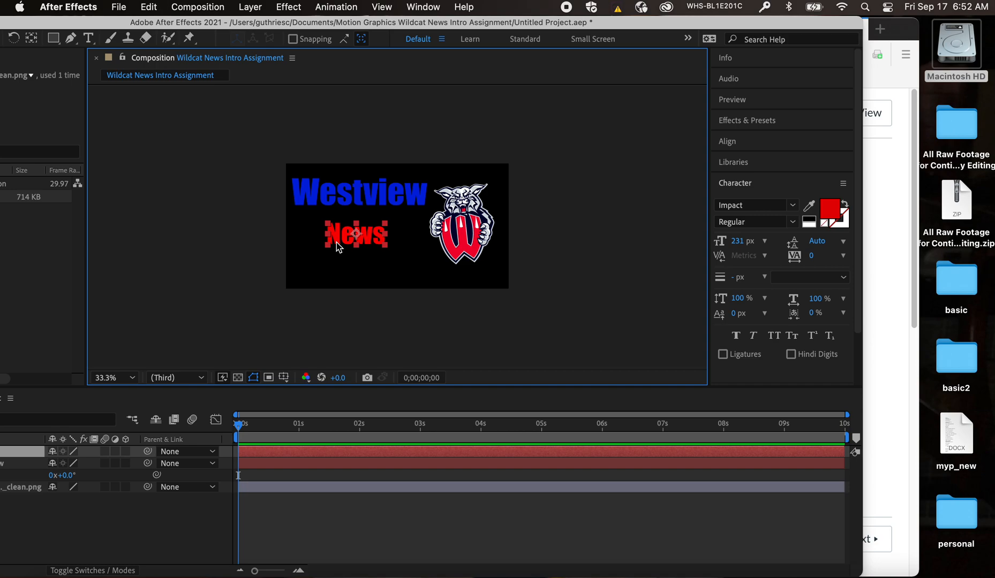
Enlarge the News text and move it down beneath the Westview text
{"action": "left_click", "coordinate": [387, 224]}
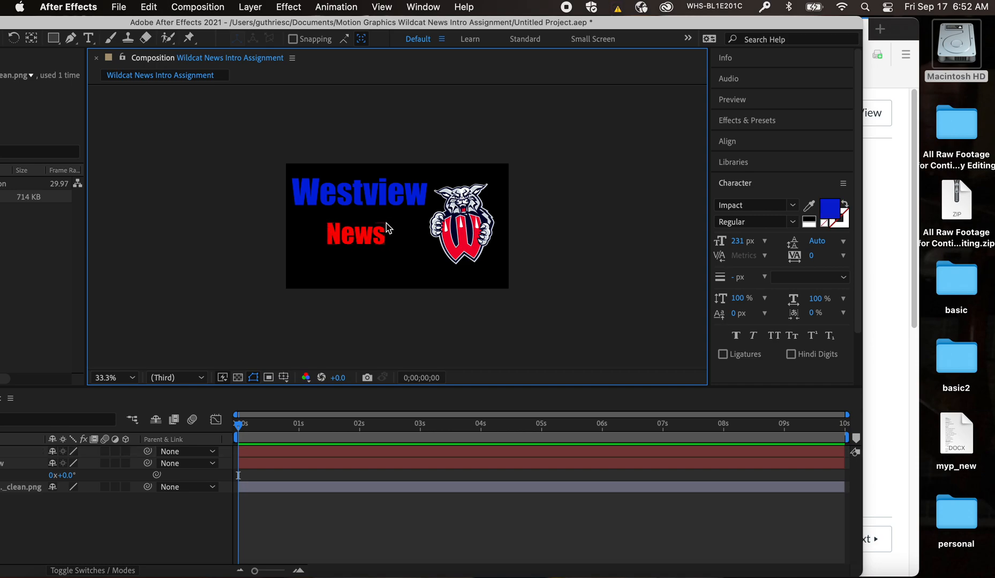
{"action": "left_click", "coordinate": [378, 232]}
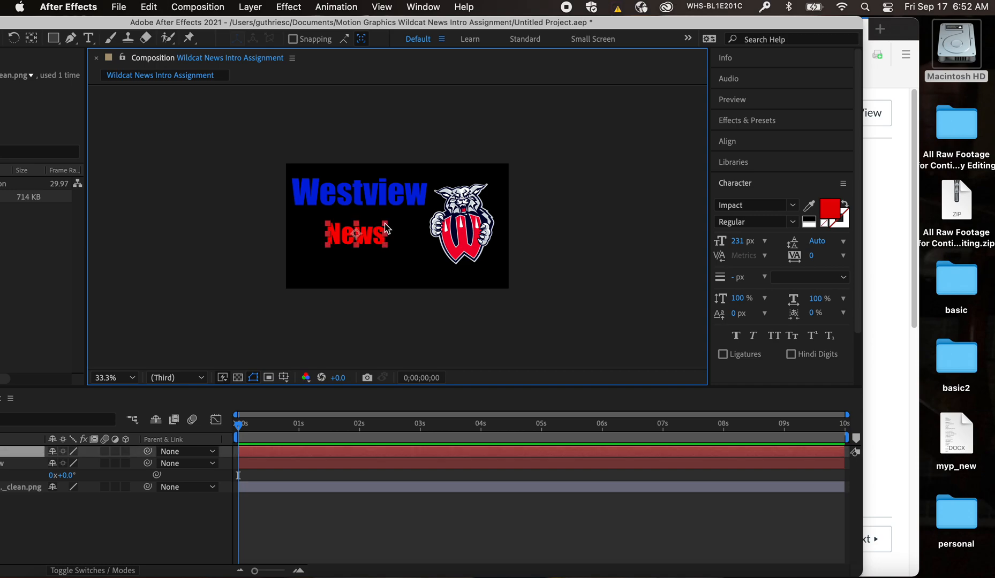
{"action": "left_click", "coordinate": [396, 223]}
{"action": "left_click", "coordinate": [379, 232]}
{"action": "left_click_drag", "start_coordinate": [386, 223], "coordinate": [375, 248]}
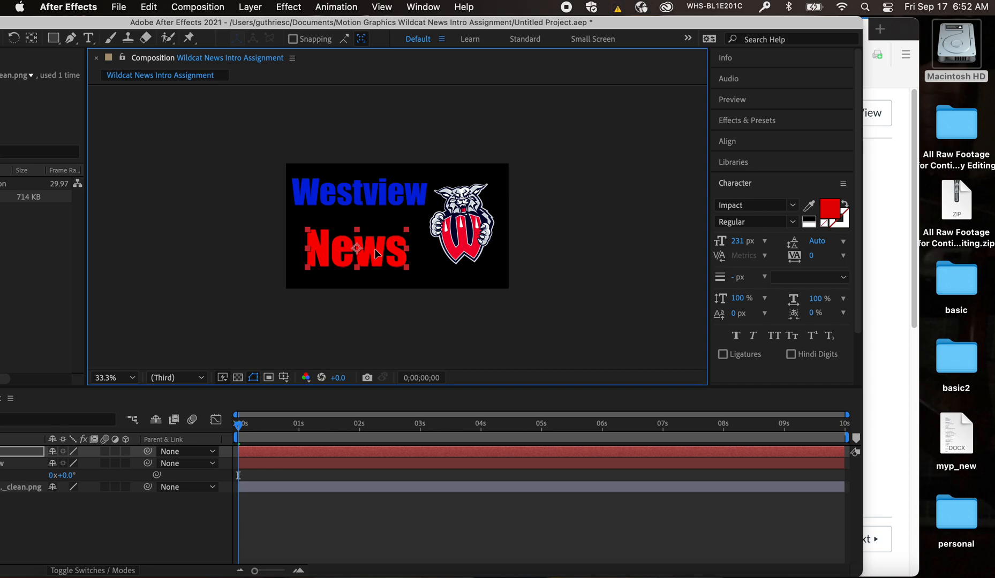
Nudge the Westview text down and the wildcat logo slightly right, and save the project
{"action": "left_click_drag", "start_coordinate": [371, 204], "coordinate": [372, 211]}
{"action": "left_click_drag", "start_coordinate": [464, 224], "coordinate": [468, 226]}
{"action": "left_click", "coordinate": [552, 182]}
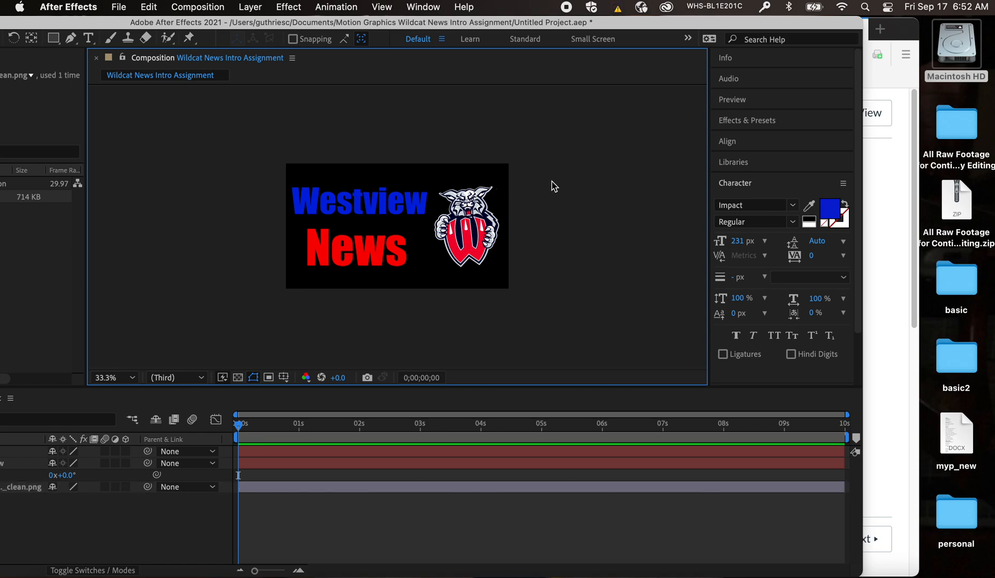
{"action": "key", "text": "super+s"}
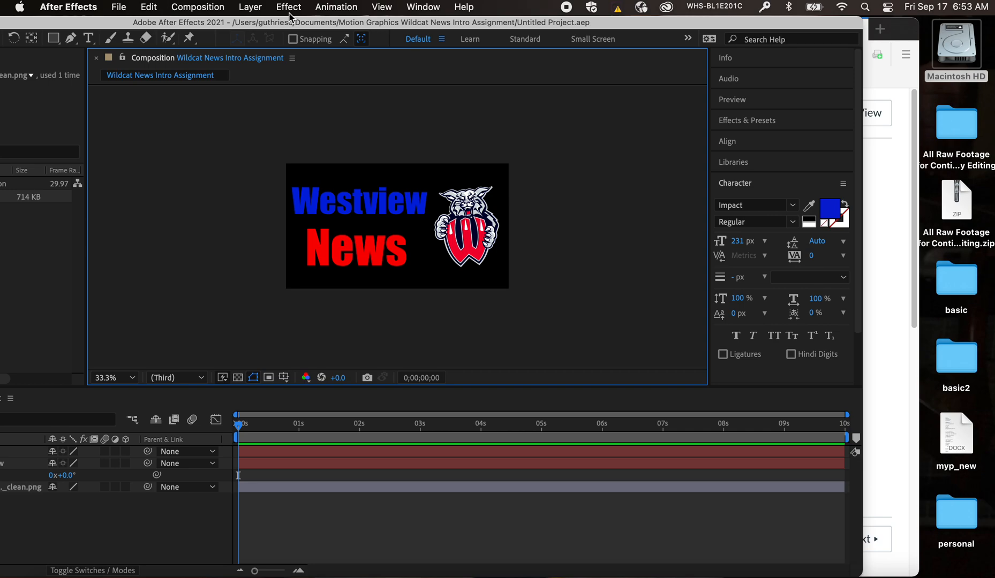
Create a 1920 x 1080 px solid layer named "white" with the near-white color F8F9FB
{"action": "left_click", "coordinate": [259, 11]}
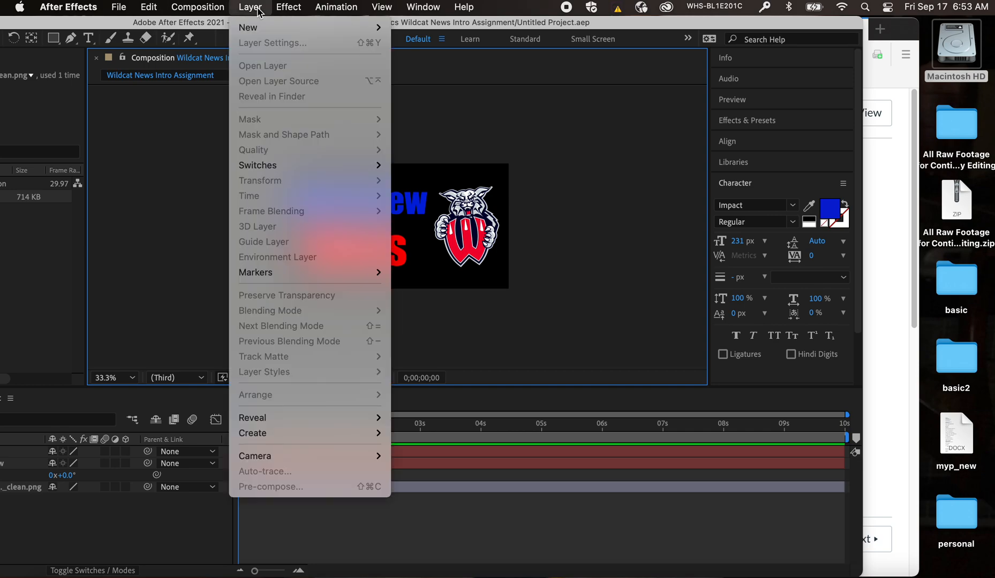
{"action": "mouse_move", "coordinate": [198, 7]}
{"action": "mouse_move", "coordinate": [250, 7]}
{"action": "mouse_move", "coordinate": [255, 28]}
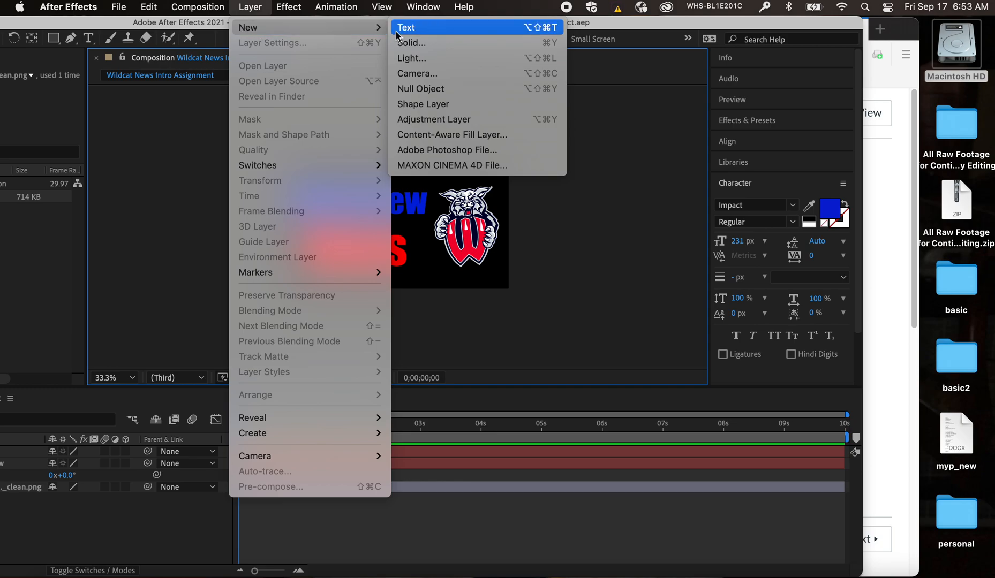
{"action": "left_click", "coordinate": [443, 44]}
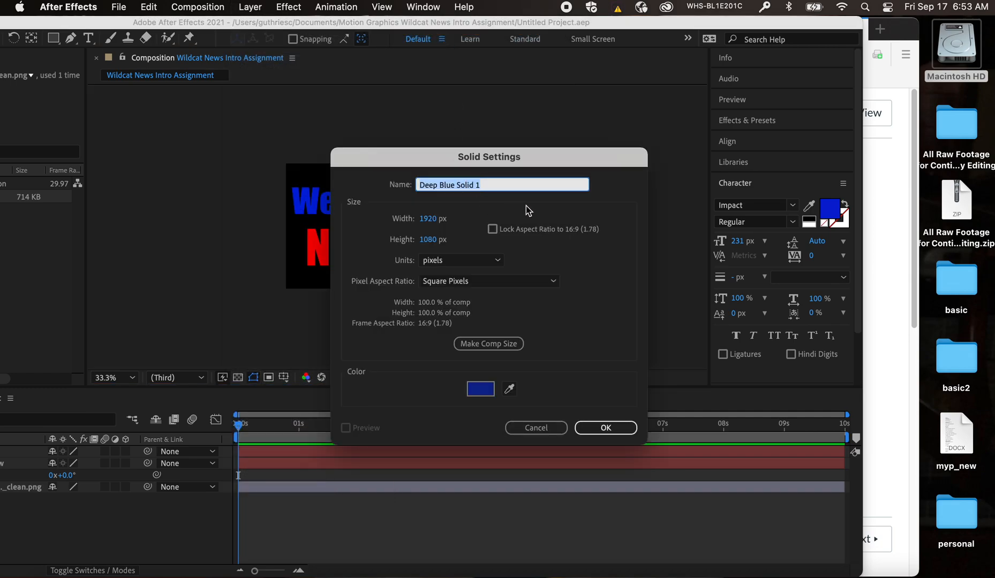
{"action": "type", "text": "white"}
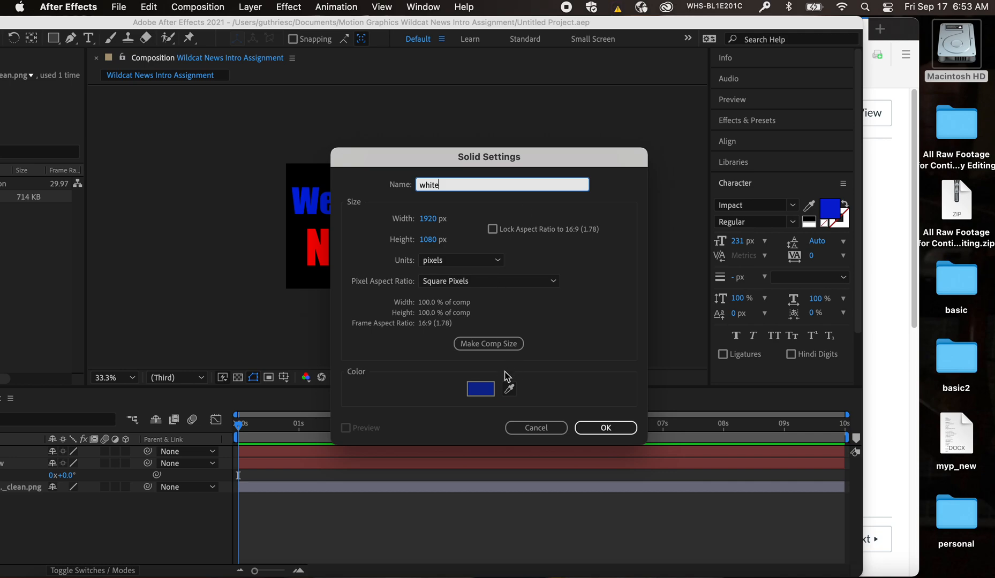
{"action": "left_click", "coordinate": [477, 389]}
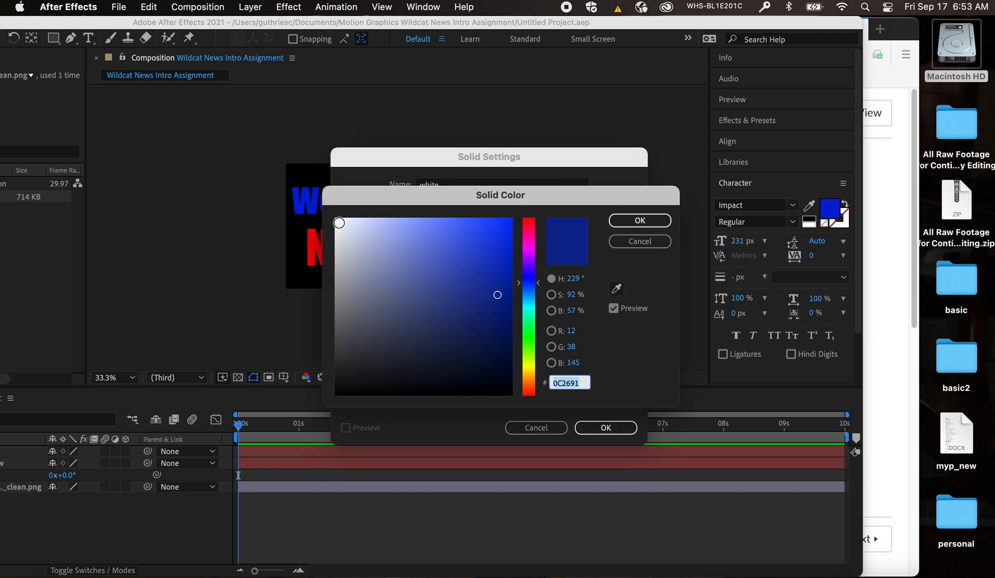
{"action": "left_click", "coordinate": [338, 221]}
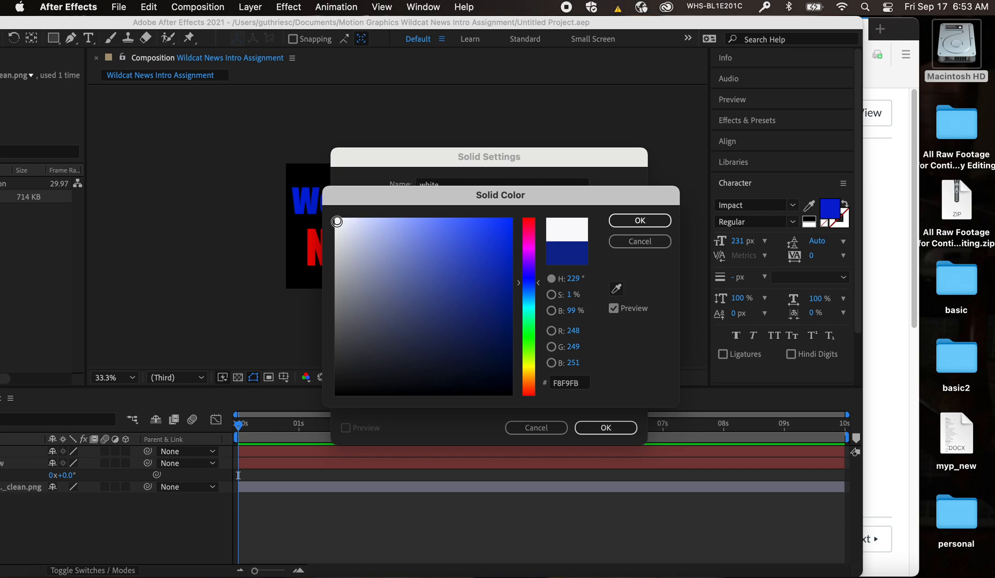
{"action": "left_click", "coordinate": [628, 219]}
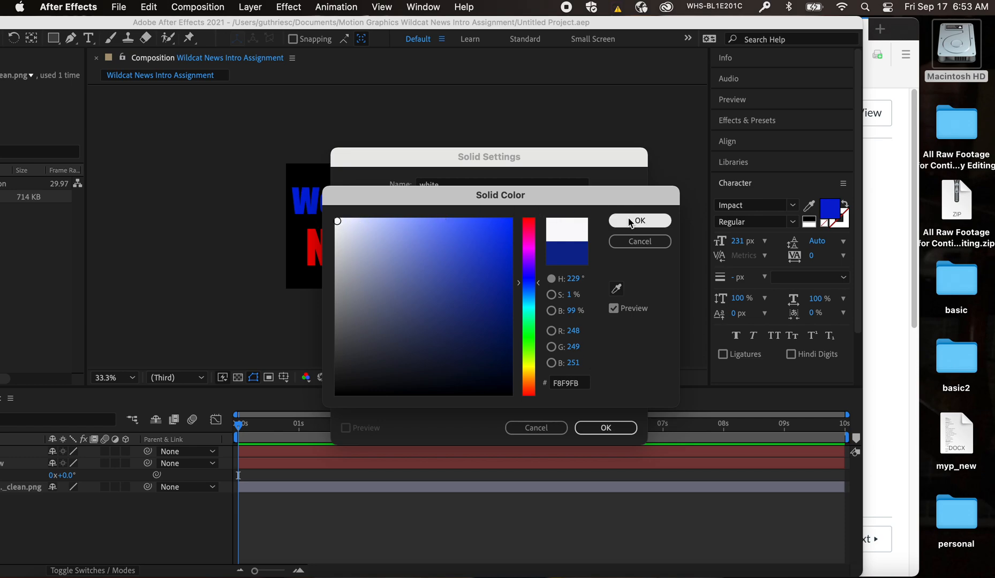
{"action": "left_click", "coordinate": [605, 427]}
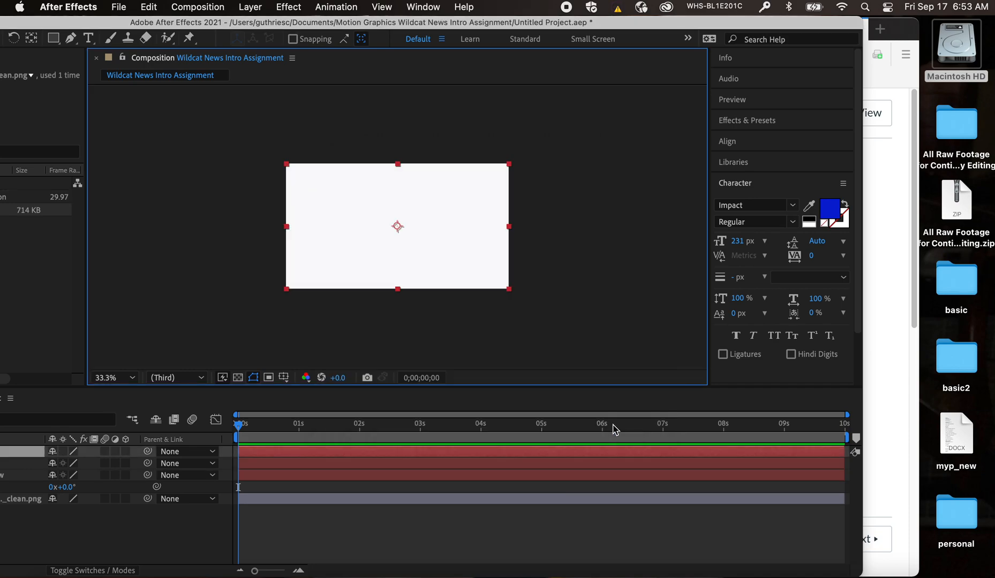
Collapse the Westview layer's properties and move the white solid to the bottom of the layer stack, beneath the wildcat logo
{"action": "left_click_drag", "start_coordinate": [378, 22], "coordinate": [523, 5]}
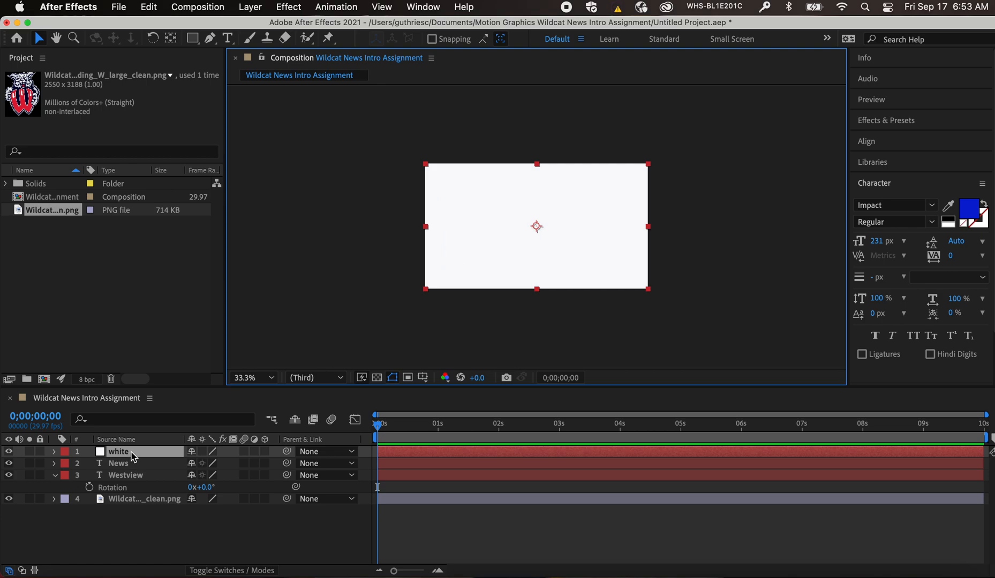
{"action": "left_click", "coordinate": [54, 475]}
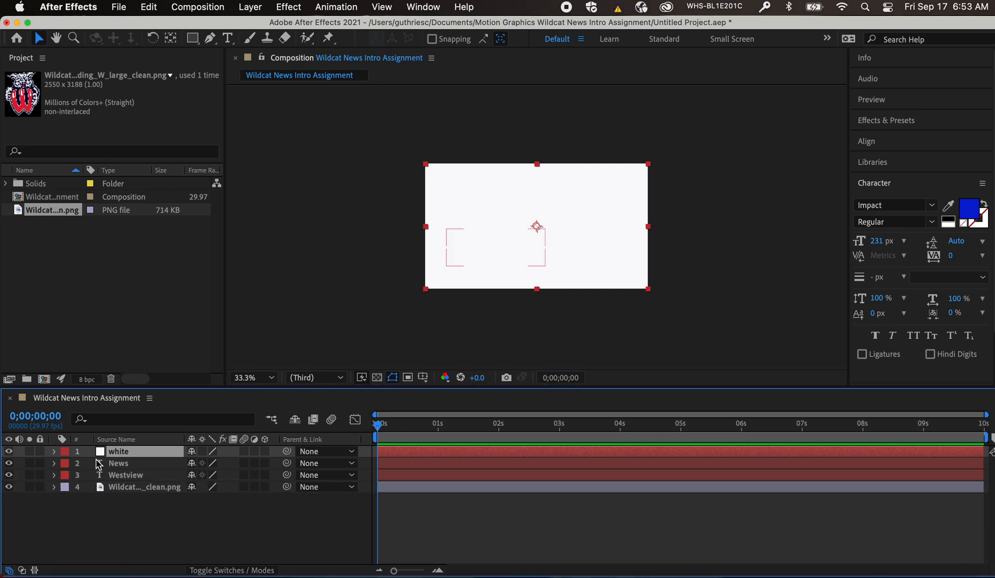
{"action": "left_click_drag", "start_coordinate": [137, 452], "coordinate": [140, 501]}
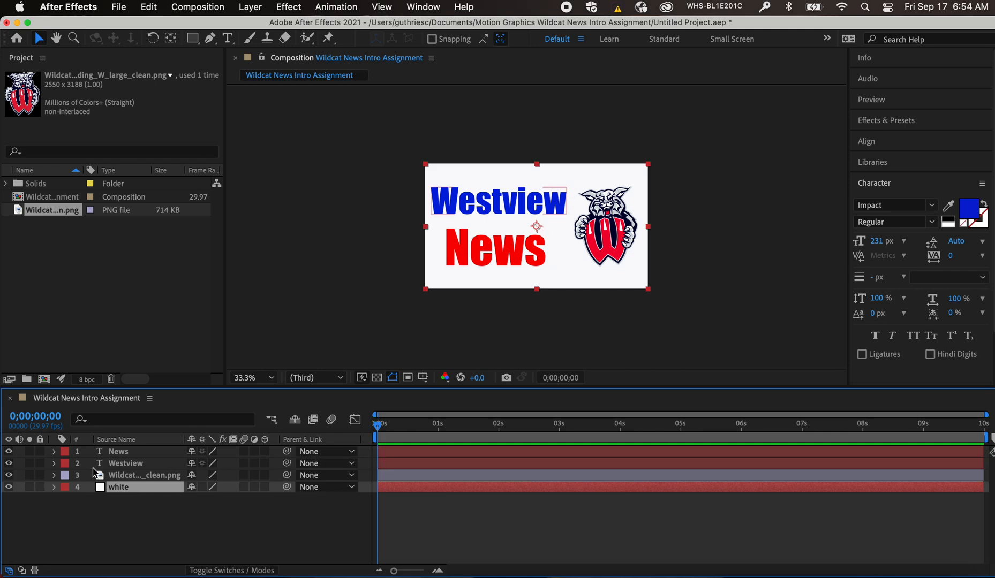
Set Position and Scale keyframes on the News layer at the 1-second mark
{"action": "left_click", "coordinate": [400, 465]}
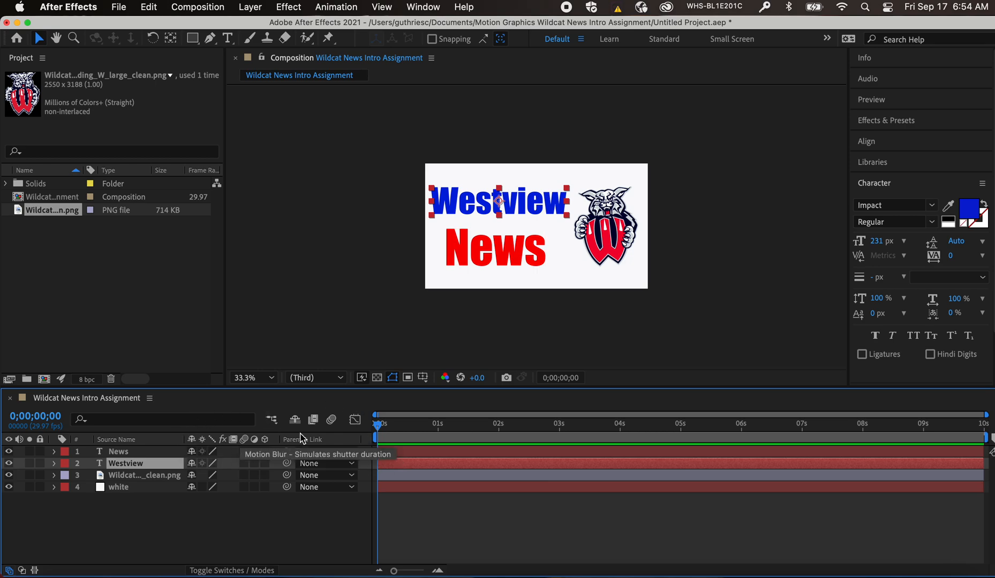
{"action": "left_click", "coordinate": [417, 453]}
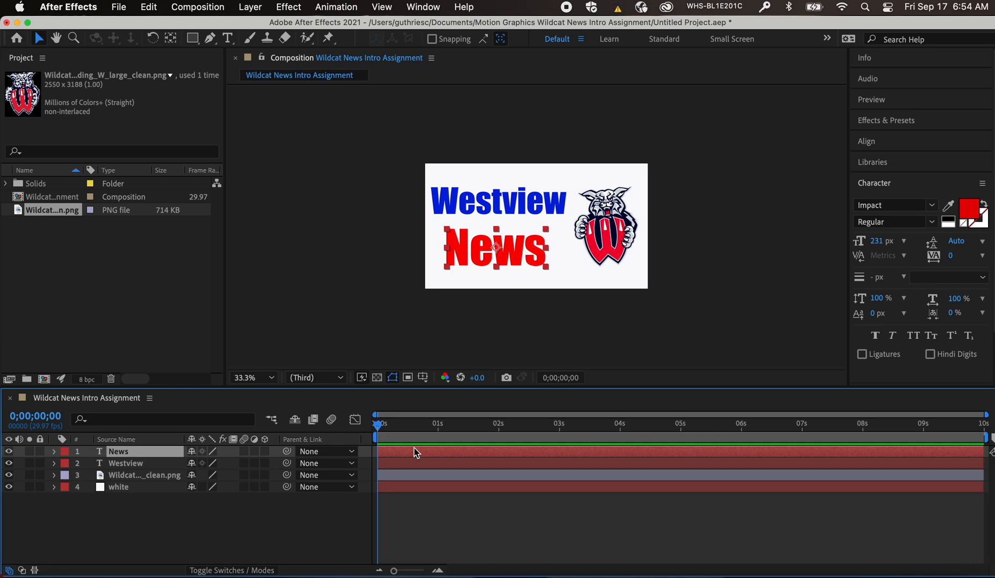
{"action": "key", "text": "p"}
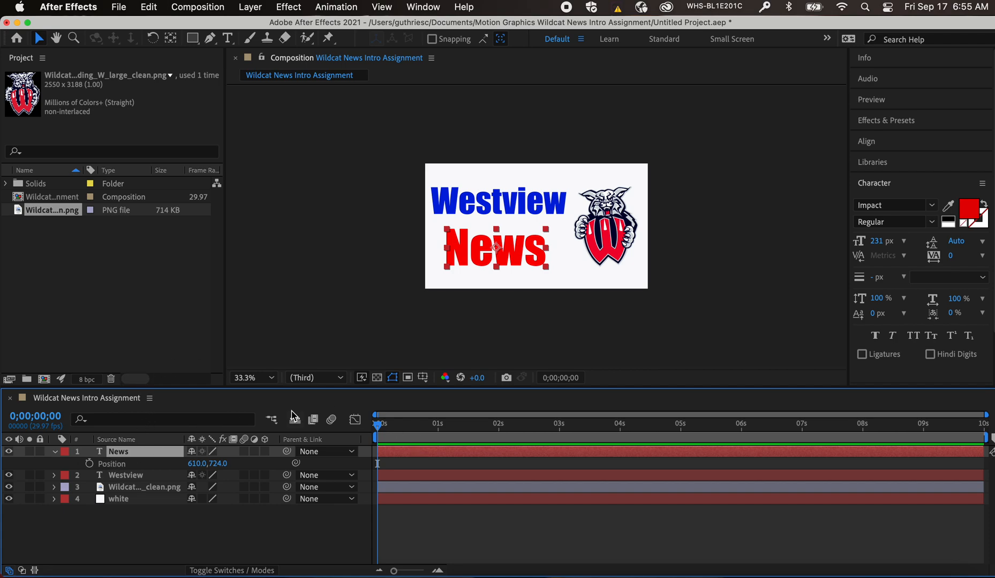
{"action": "left_click_drag", "start_coordinate": [378, 427], "coordinate": [439, 429]}
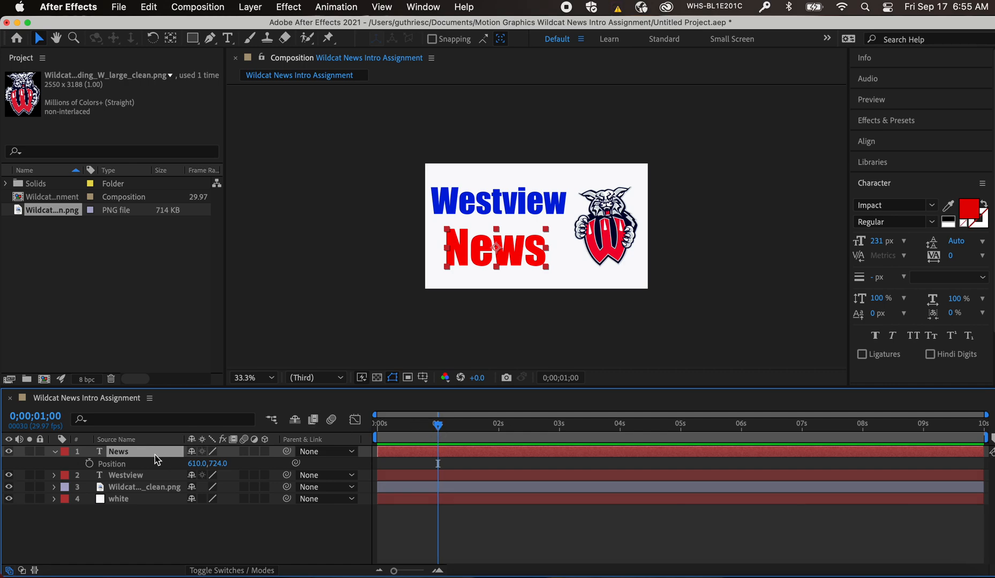
{"action": "left_click", "coordinate": [90, 465]}
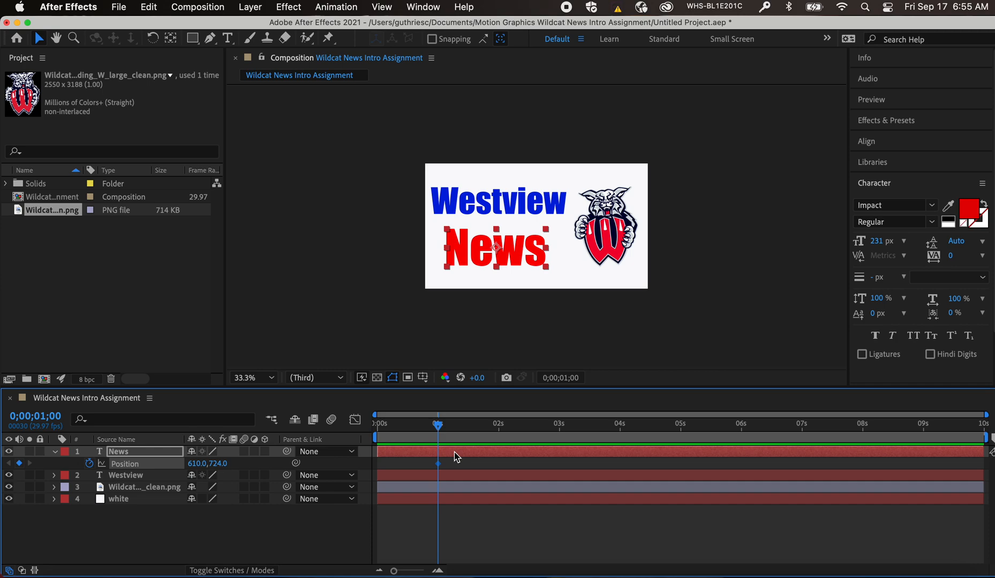
{"action": "key", "text": "s"}
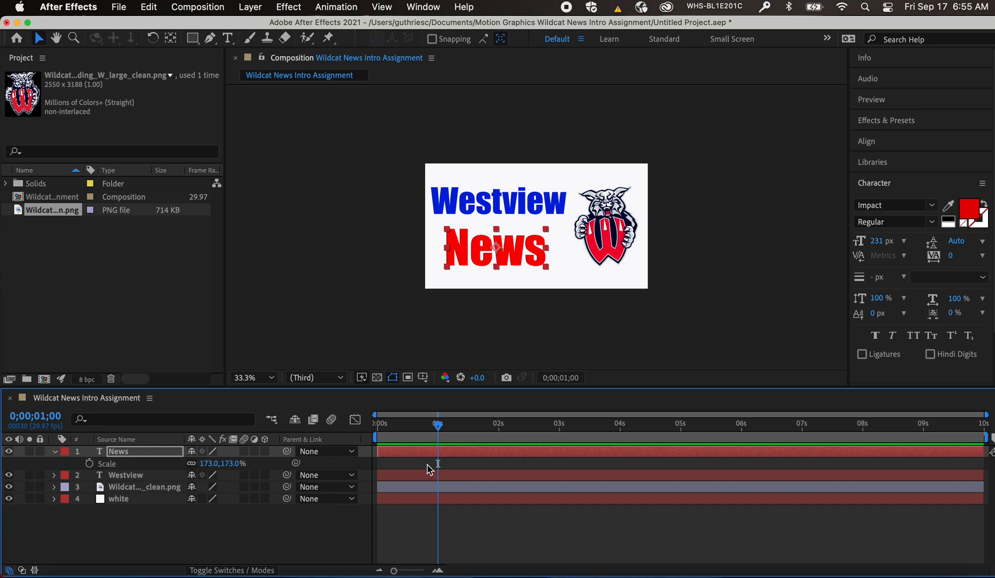
{"action": "left_click", "coordinate": [90, 463]}
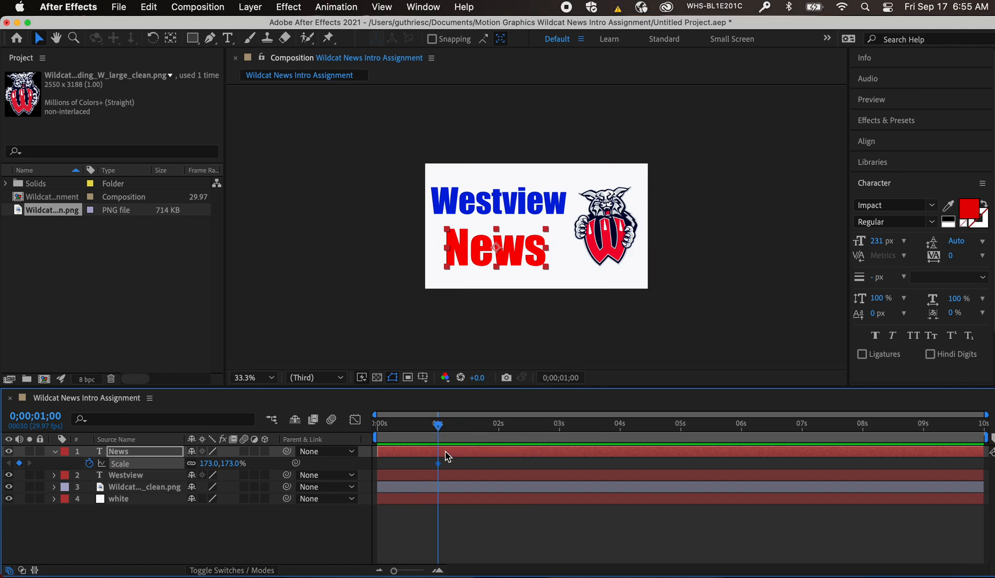
Set a Position keyframe on the Westview layer at the 1-second mark
{"action": "left_click", "coordinate": [448, 480]}
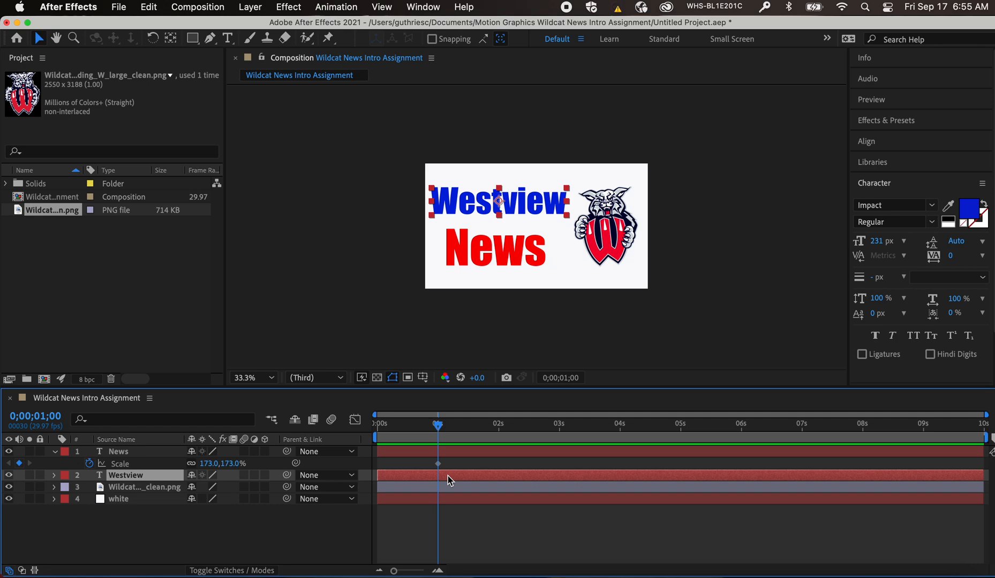
{"action": "key", "text": "p"}
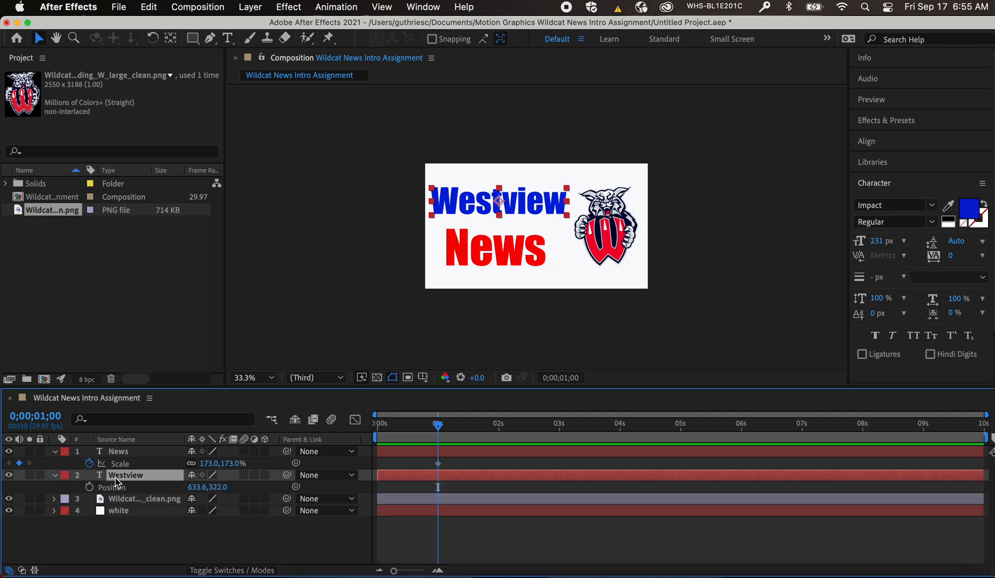
{"action": "left_click", "coordinate": [89, 486]}
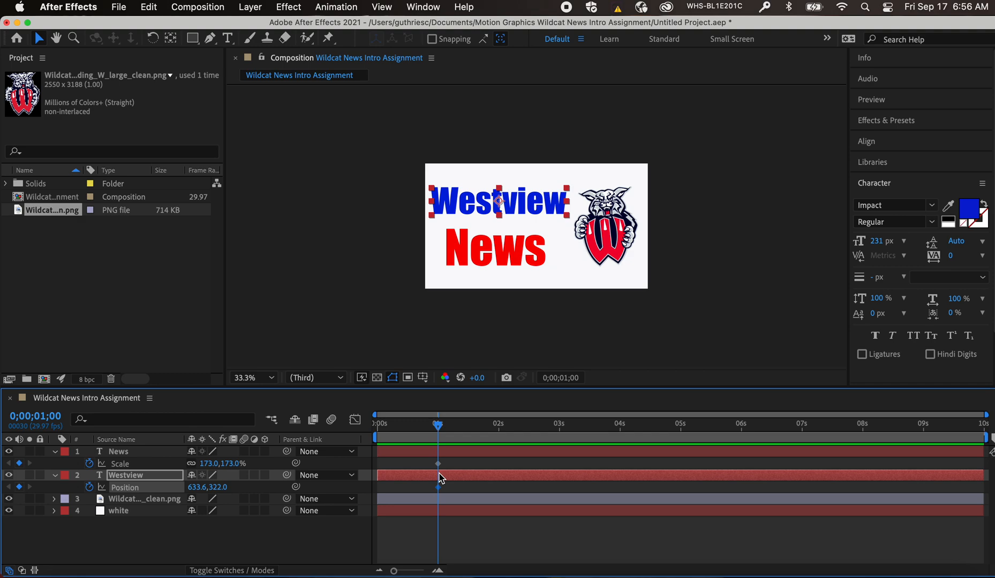
Set Position and Rotation keyframes on the wildcat logo layer at the 1-second mark
{"action": "left_click", "coordinate": [415, 502]}
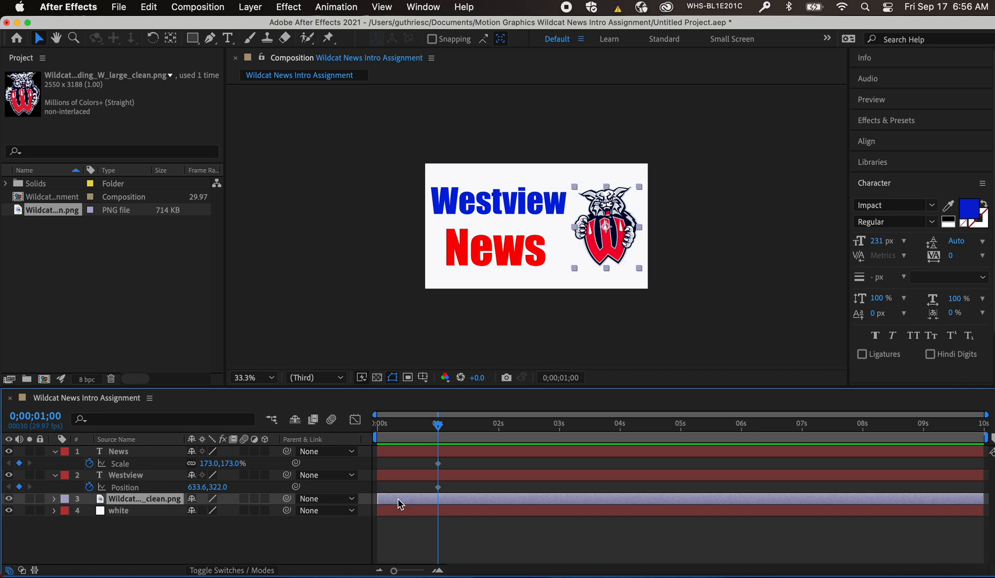
{"action": "key", "text": "p"}
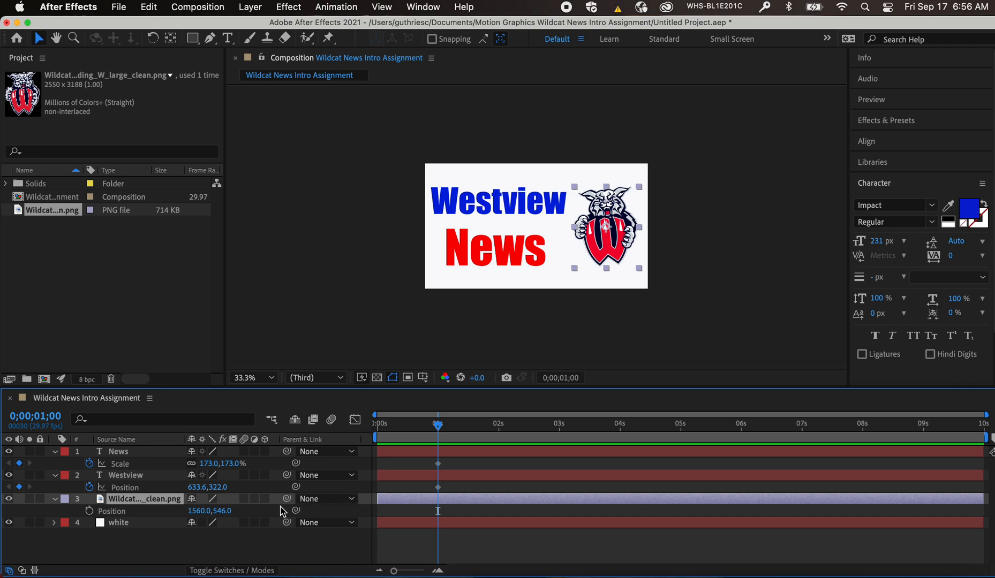
{"action": "left_click", "coordinate": [91, 511]}
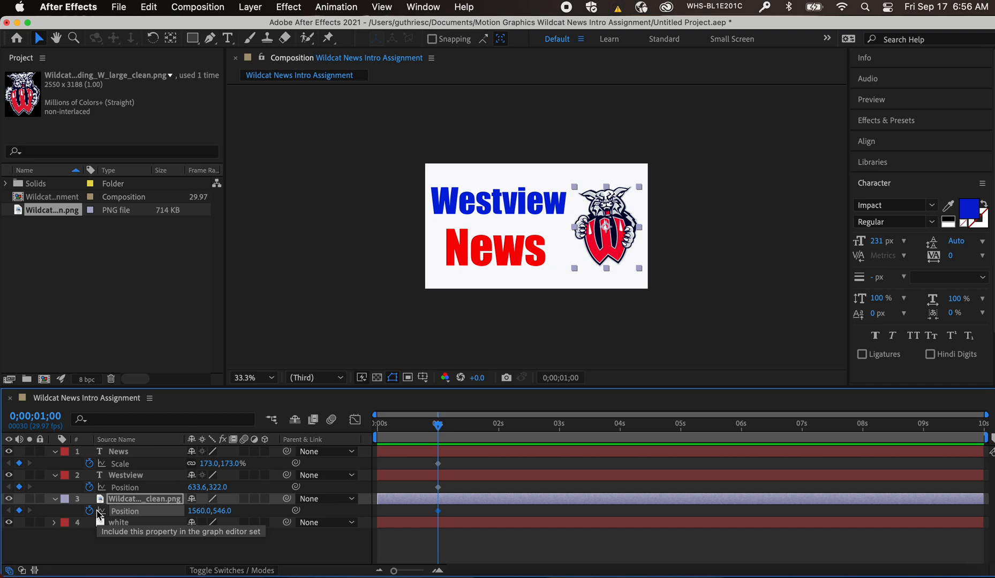
{"action": "left_click", "coordinate": [418, 505]}
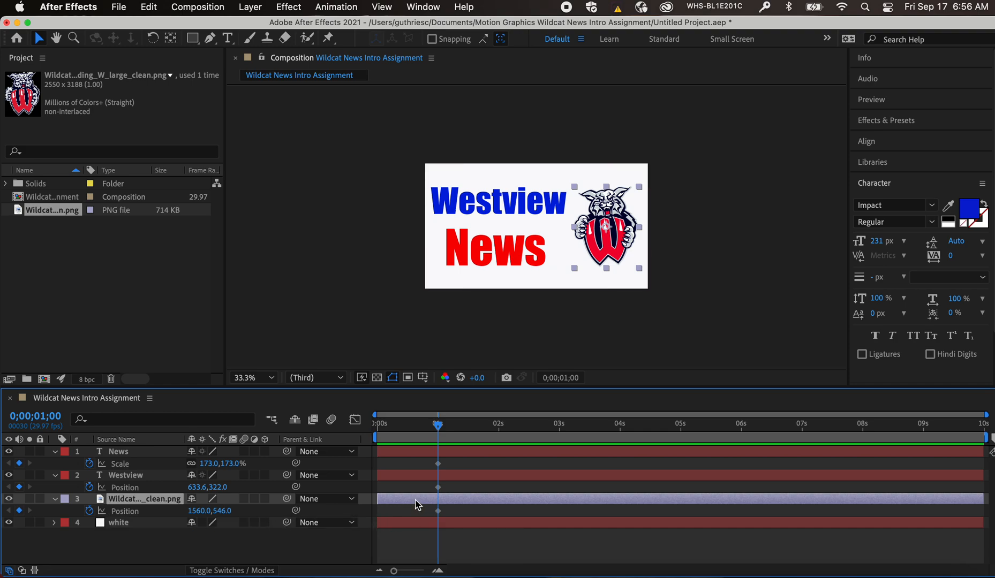
{"action": "key", "text": "r"}
{"action": "left_click", "coordinate": [89, 511]}
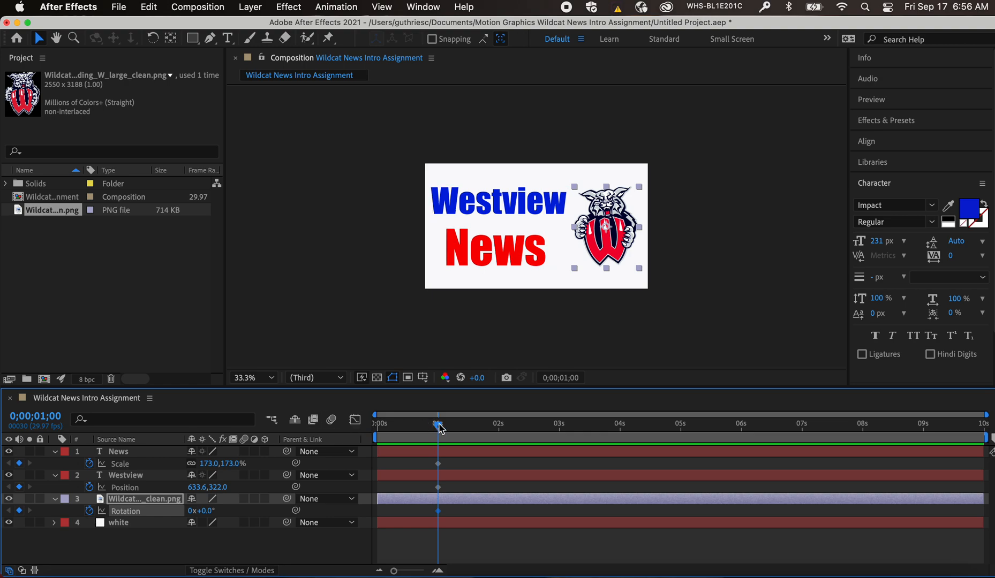
At 0 seconds, show the News layer's Position alongside Scale and enlarge the text proportionally to about 1042%
{"action": "left_click_drag", "start_coordinate": [439, 425], "coordinate": [378, 435]}
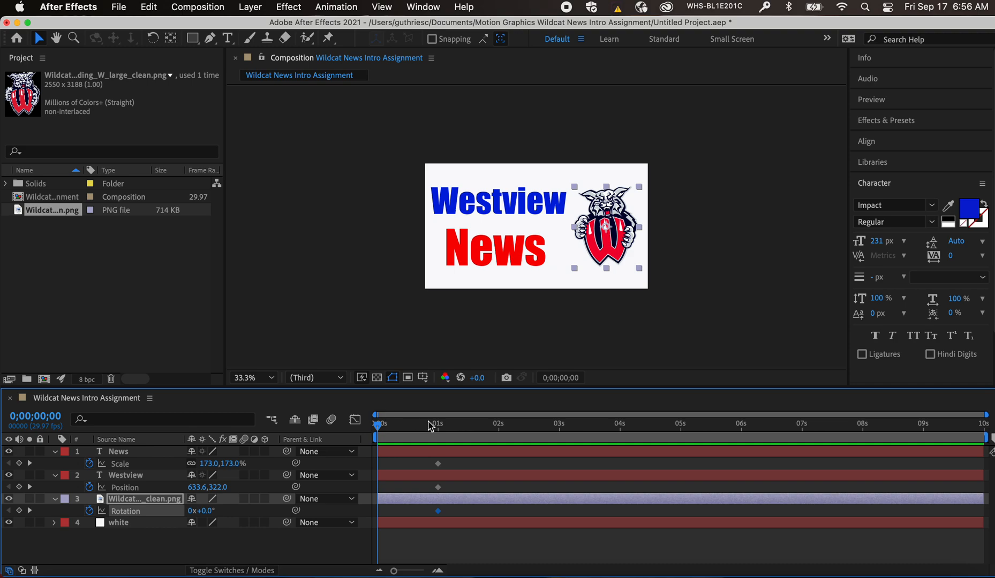
{"action": "left_click", "coordinate": [409, 451]}
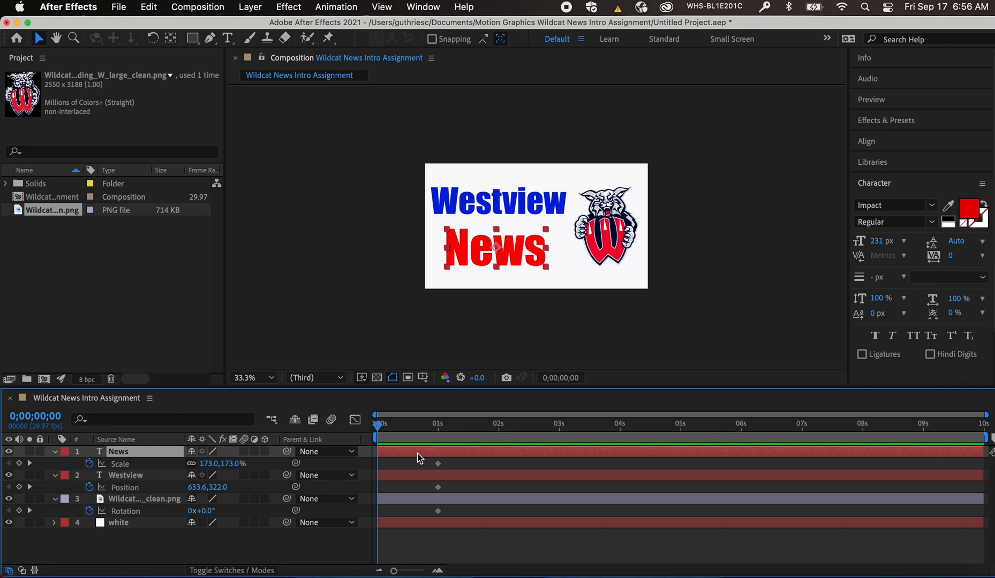
{"action": "key", "text": "shift+p"}
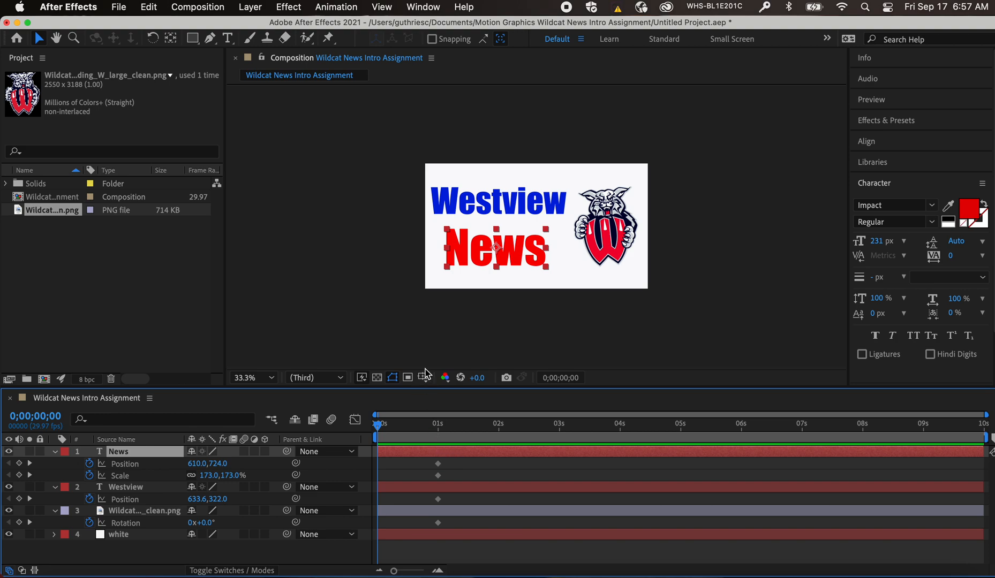
{"action": "left_click", "coordinate": [448, 270]}
{"action": "key", "text": "alt+shift+s"}
{"action": "left_click_drag", "start_coordinate": [448, 268], "coordinate": [204, 342]}
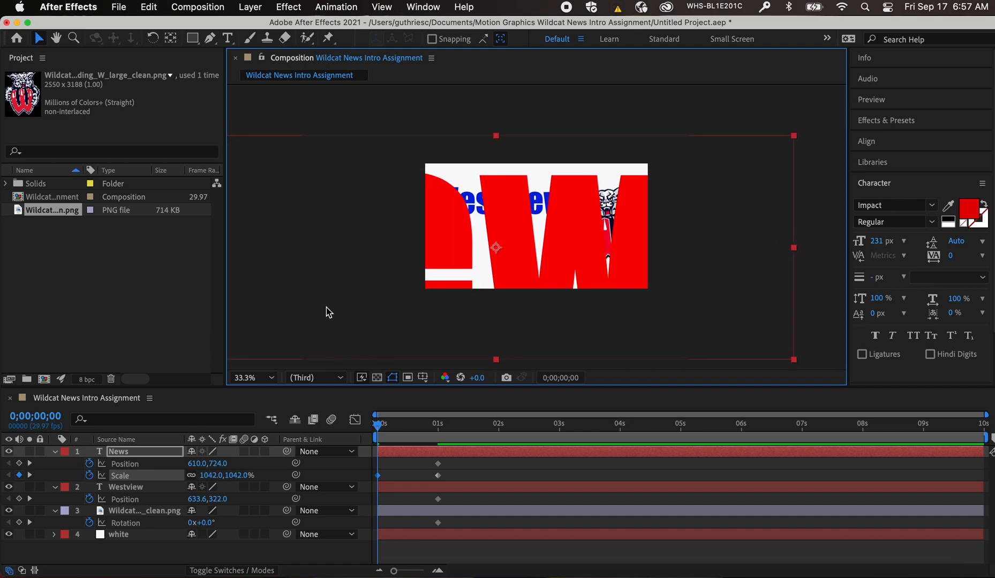
Move the enlarged News text off-frame to the lower left at 0 seconds, about -1854, 1892, and scrub to 1 second to check the motion
{"action": "left_click", "coordinate": [272, 378]}
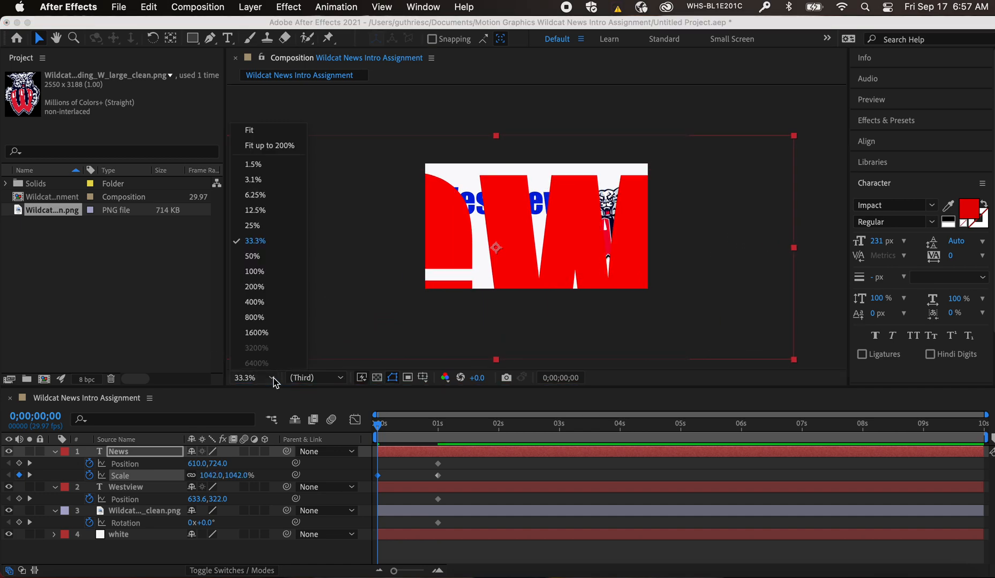
{"action": "left_click", "coordinate": [270, 213]}
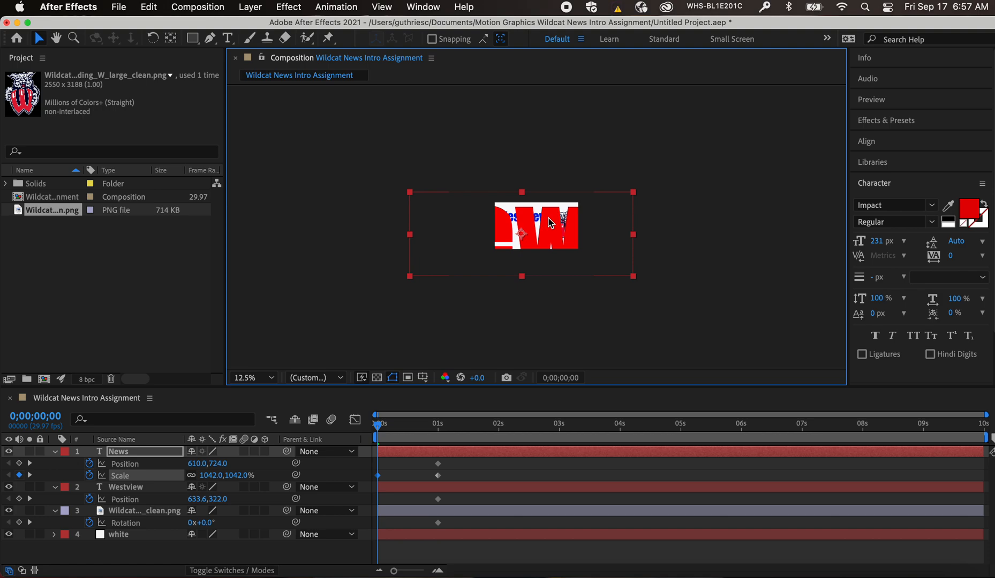
{"action": "left_click_drag", "start_coordinate": [551, 223], "coordinate": [425, 288]}
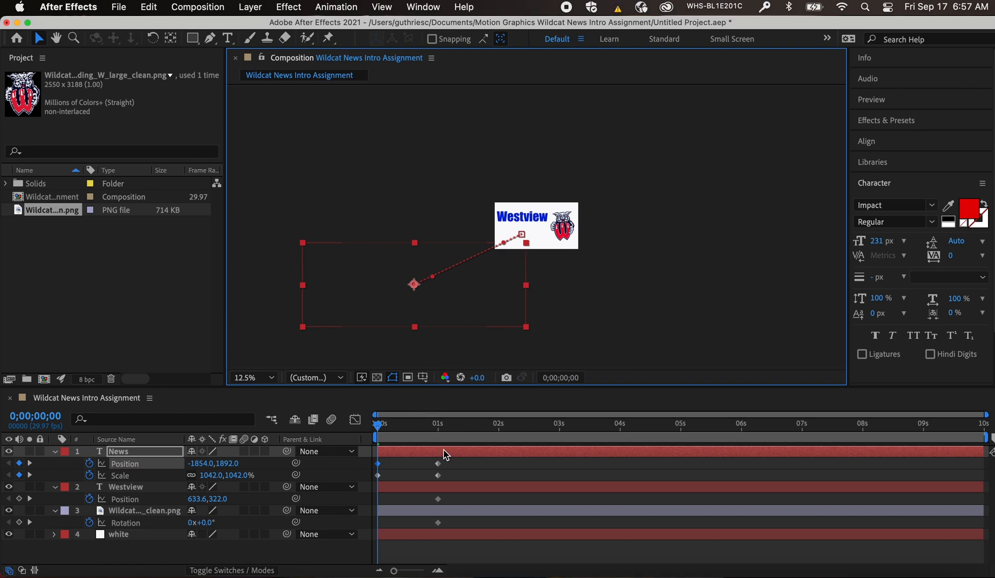
{"action": "left_click_drag", "start_coordinate": [381, 425], "coordinate": [440, 424]}
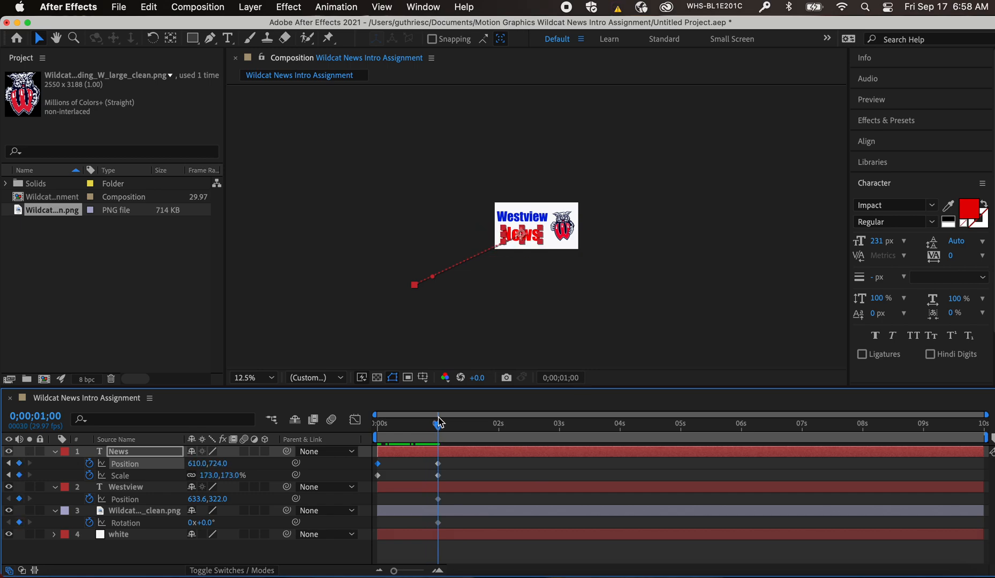
{"action": "left_click", "coordinate": [446, 451]}
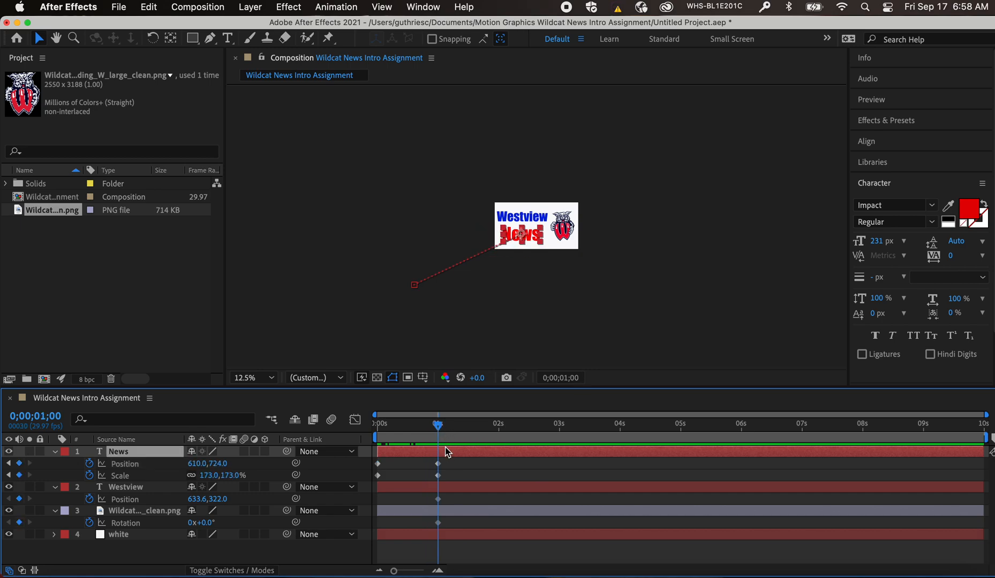
Set a Rotation keyframe on the News layer at 1 second, and show all its keyframed properties at 0 seconds
{"action": "key", "text": "r"}
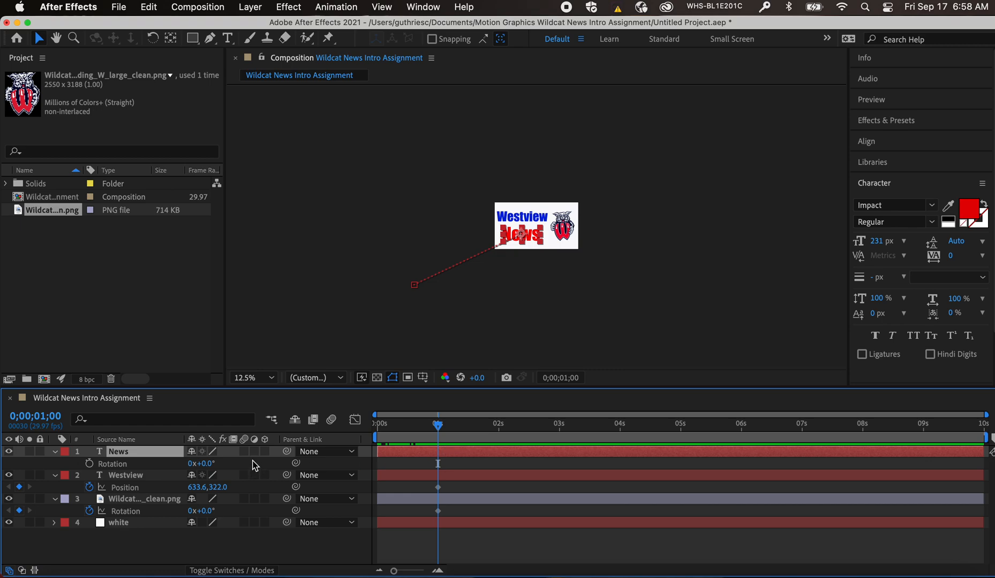
{"action": "left_click", "coordinate": [89, 464]}
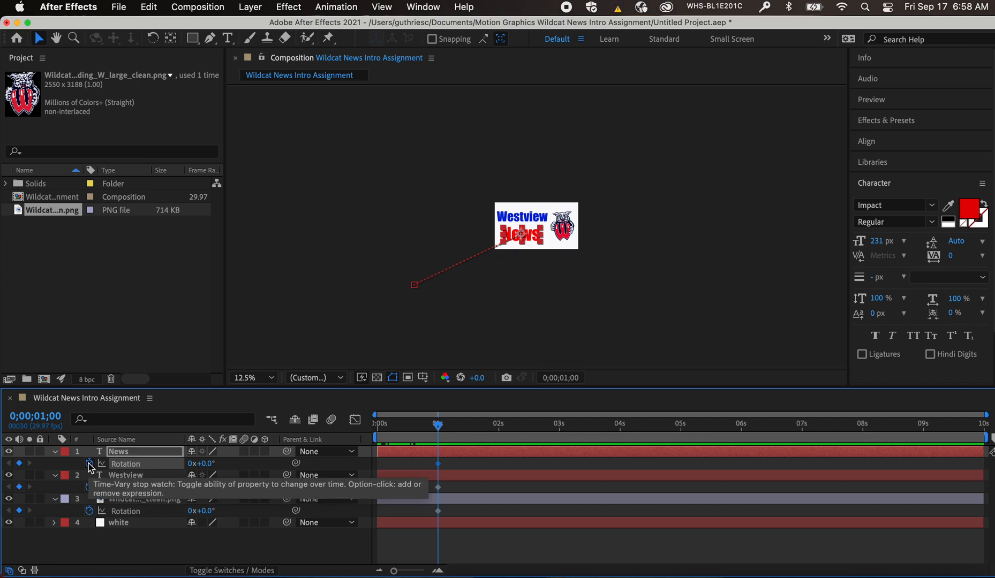
{"action": "left_click_drag", "start_coordinate": [438, 426], "coordinate": [239, 423]}
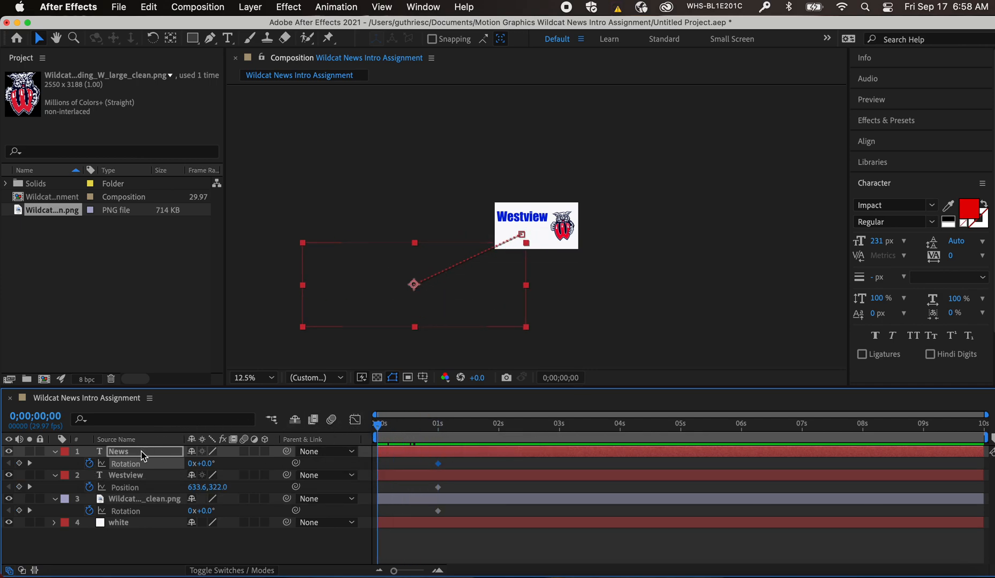
{"action": "left_click", "coordinate": [420, 455]}
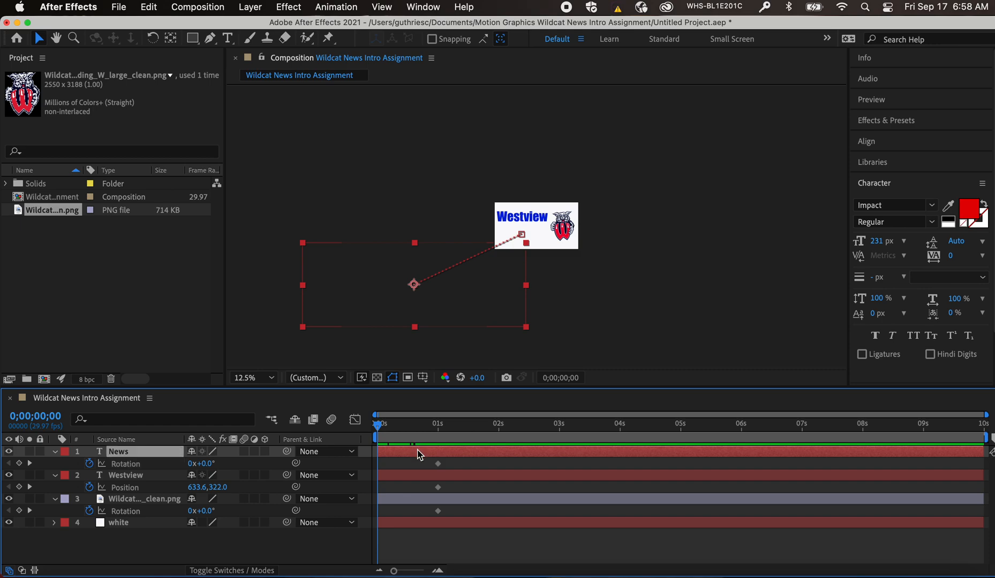
{"action": "key", "text": "u"}
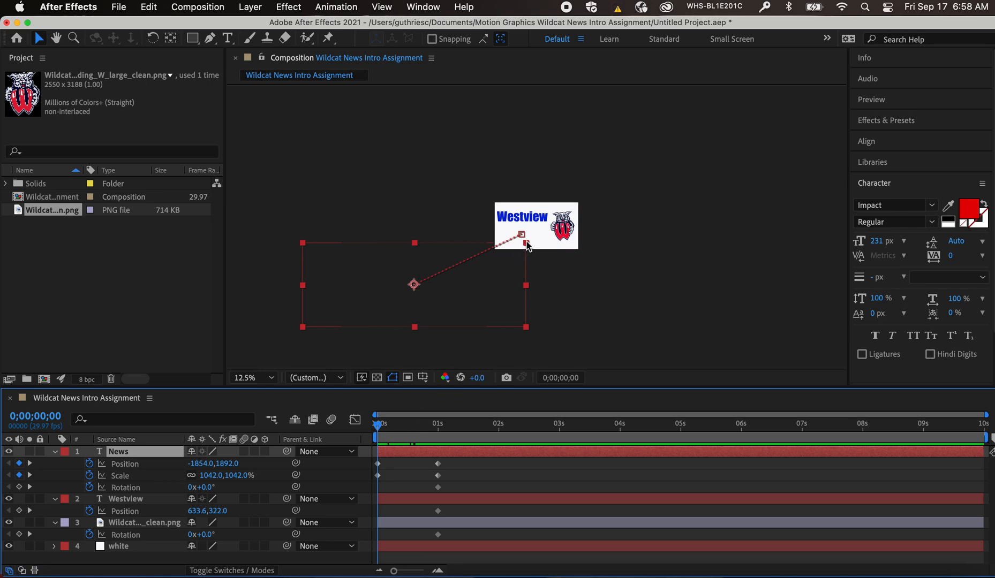
Rotate the enlarged News text to about 2x+39.5° at 0 seconds with the Rotation tool and scrub the spin
{"action": "left_click", "coordinate": [155, 40]}
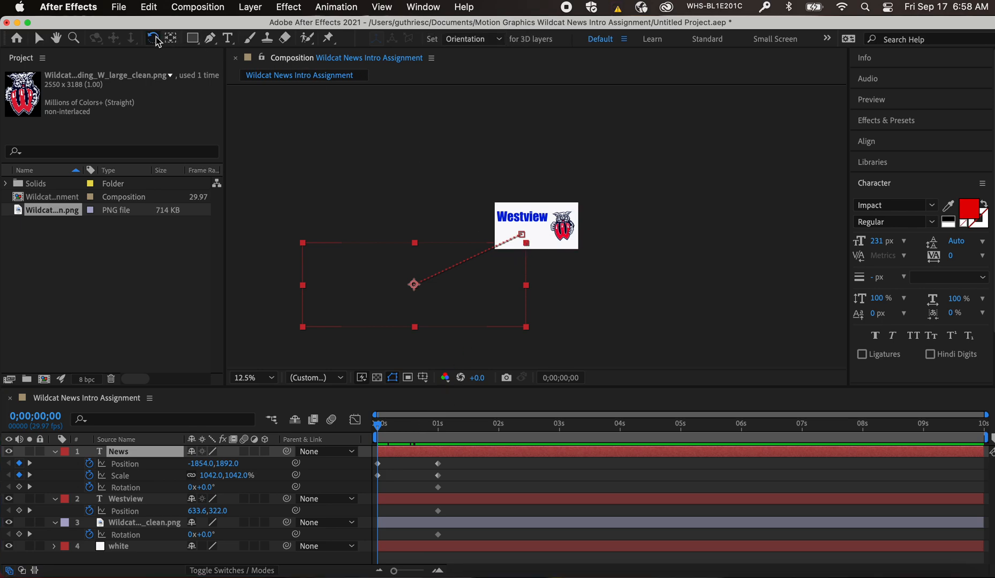
{"action": "left_click_drag", "start_coordinate": [496, 260], "coordinate": [469, 313]}
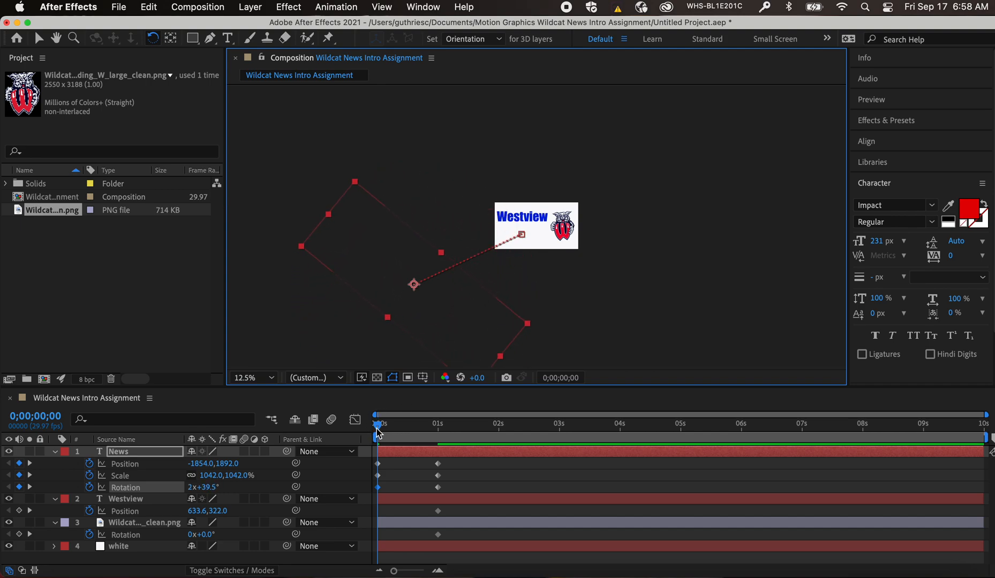
{"action": "mouse_move", "coordinate": [377, 429]}
{"action": "left_mouse_down"}
{"action": "mouse_move", "coordinate": [457, 425]}
{"action": "mouse_move", "coordinate": [366, 421]}
{"action": "left_mouse_up"}
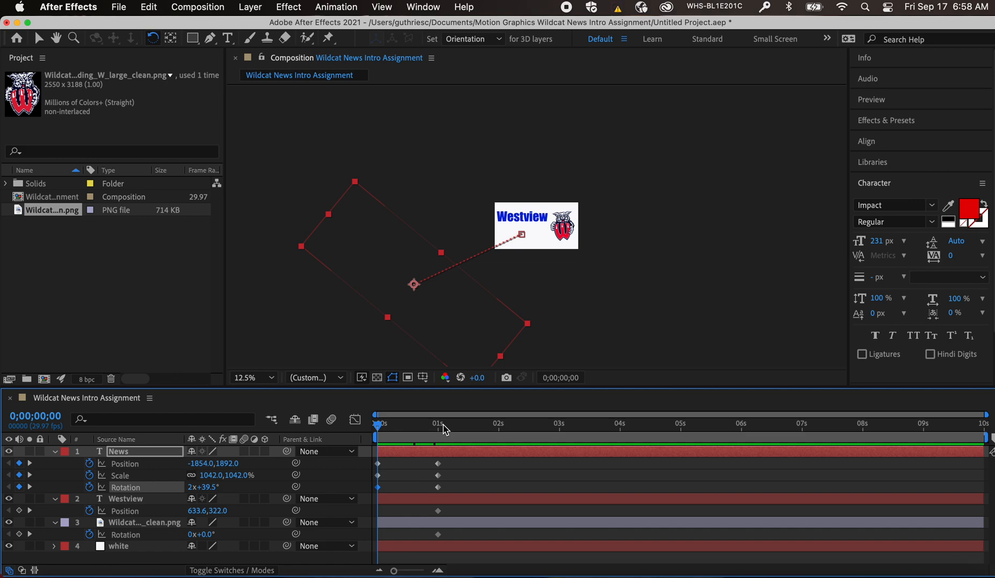
Move the News layer's ending Position, Scale and Rotation keyframes earlier to frame 10 and scrub the faster entrance
{"action": "left_click_drag", "start_coordinate": [428, 459], "coordinate": [403, 470]}
{"action": "mouse_move", "coordinate": [380, 426]}
{"action": "left_mouse_down"}
{"action": "mouse_move", "coordinate": [403, 426]}
{"action": "mouse_move", "coordinate": [378, 428]}
{"action": "left_mouse_up"}
{"action": "mouse_move", "coordinate": [376, 426]}
{"action": "left_mouse_down"}
{"action": "mouse_move", "coordinate": [400, 426]}
{"action": "mouse_move", "coordinate": [376, 426]}
{"action": "left_mouse_up"}
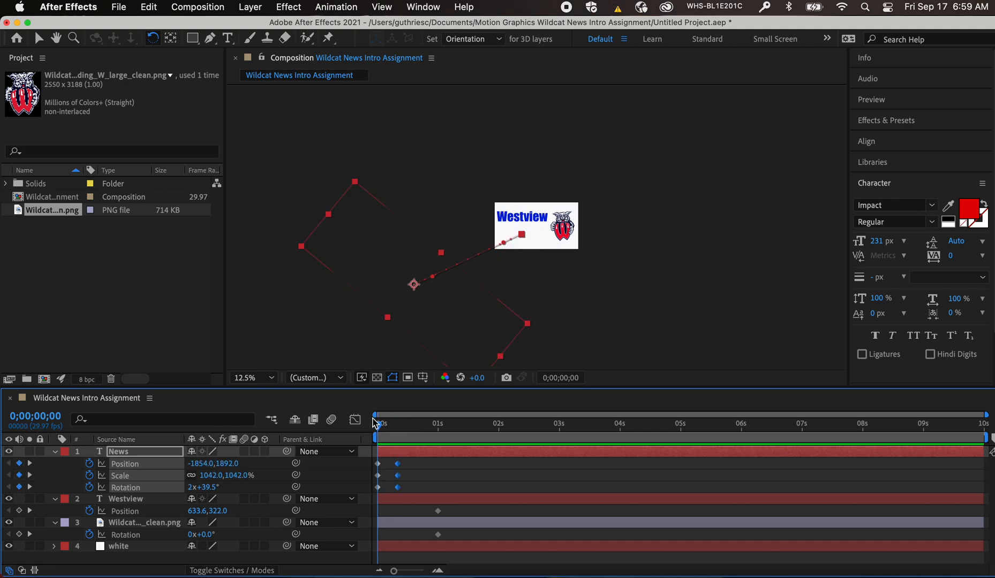
{"action": "left_click_drag", "start_coordinate": [379, 429], "coordinate": [399, 423]}
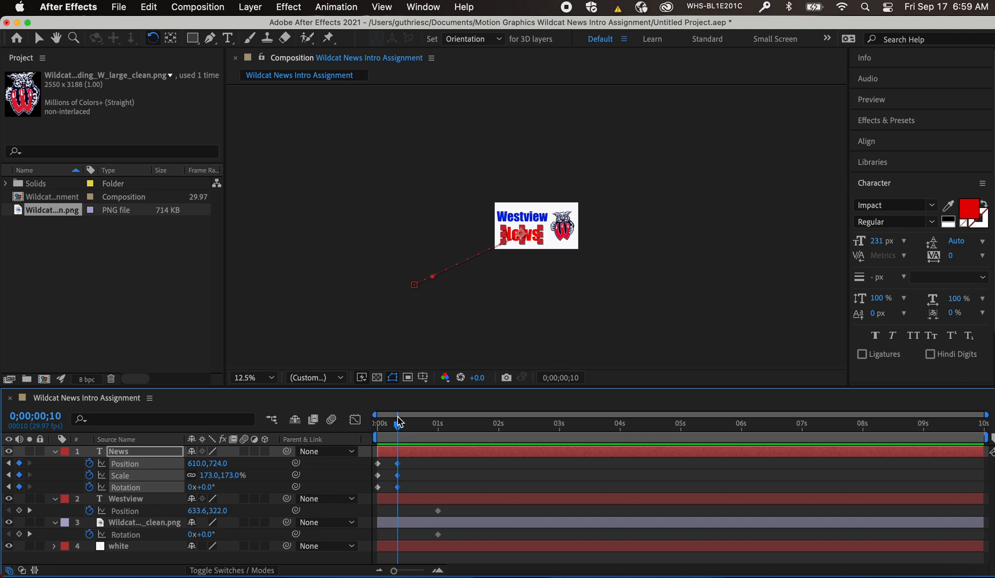
{"action": "left_click_drag", "start_coordinate": [399, 423], "coordinate": [374, 416]}
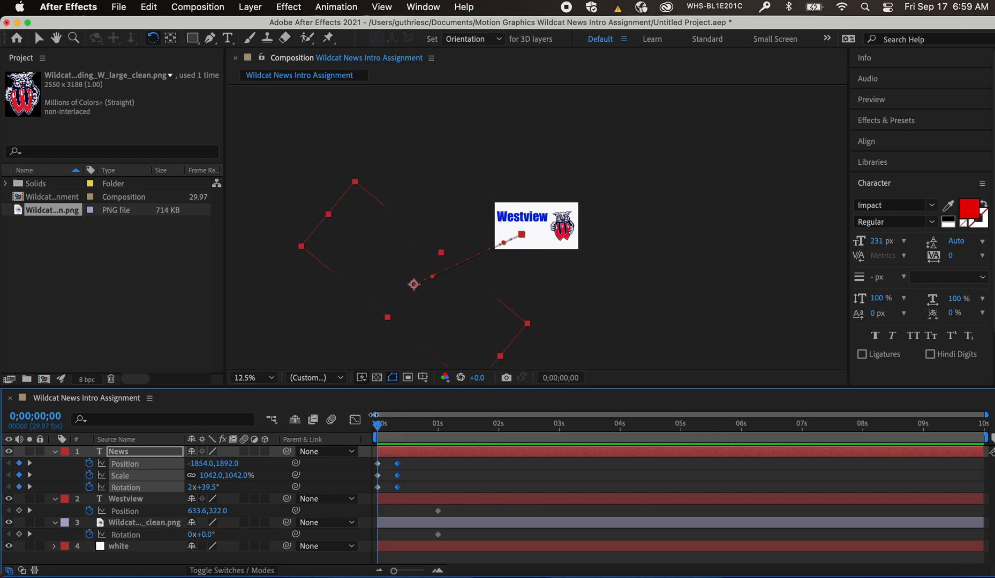
{"action": "left_click", "coordinate": [463, 474]}
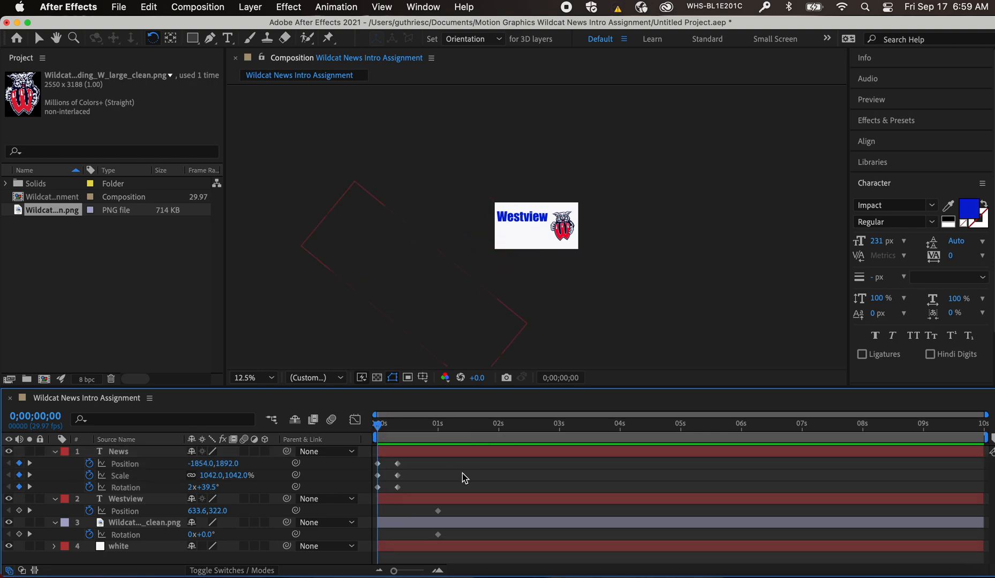
At 0 seconds, move the Westview text horizontally off-frame to the left, to a Position of about -1030, 322
{"action": "left_click", "coordinate": [423, 504]}
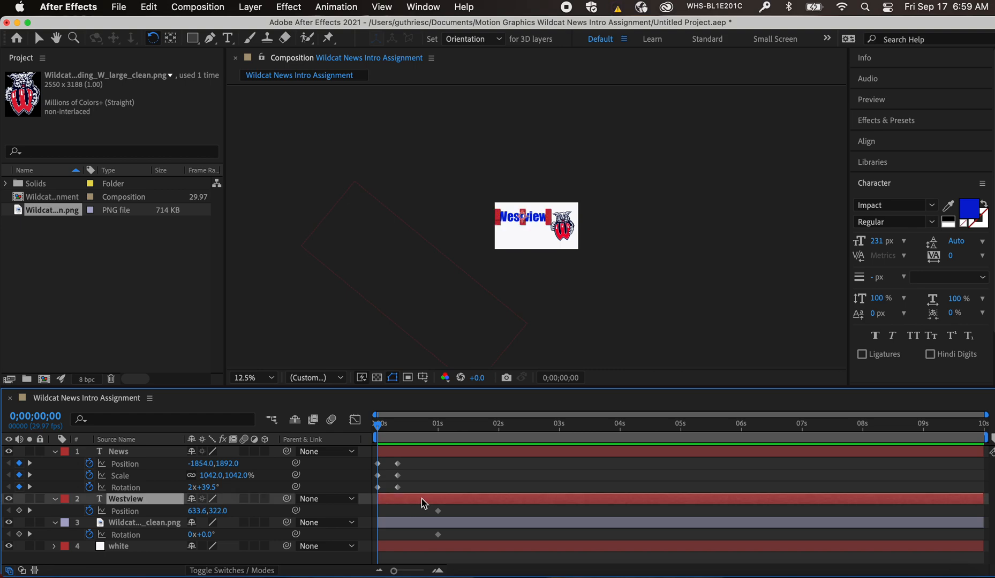
{"action": "mouse_move", "coordinate": [381, 426]}
{"action": "left_mouse_down"}
{"action": "mouse_move", "coordinate": [438, 426]}
{"action": "mouse_move", "coordinate": [375, 435]}
{"action": "left_mouse_up"}
{"action": "left_click", "coordinate": [39, 38]}
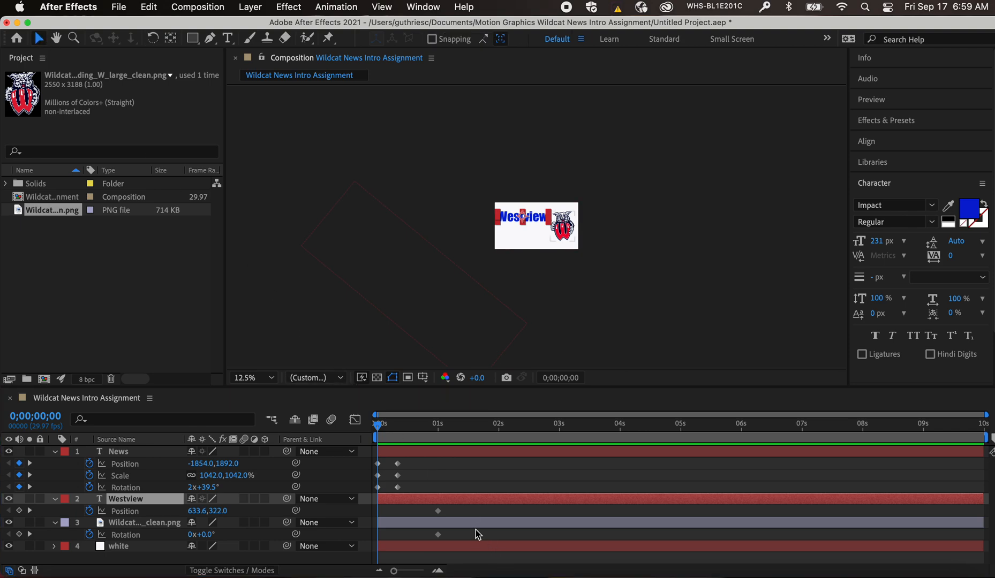
{"action": "left_click", "coordinate": [444, 502]}
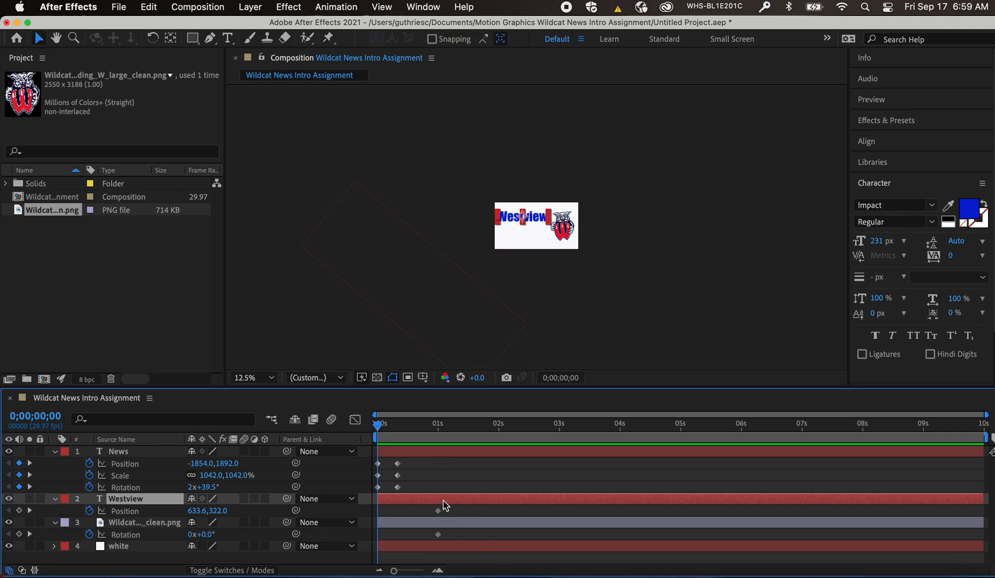
{"action": "key", "text": "p"}
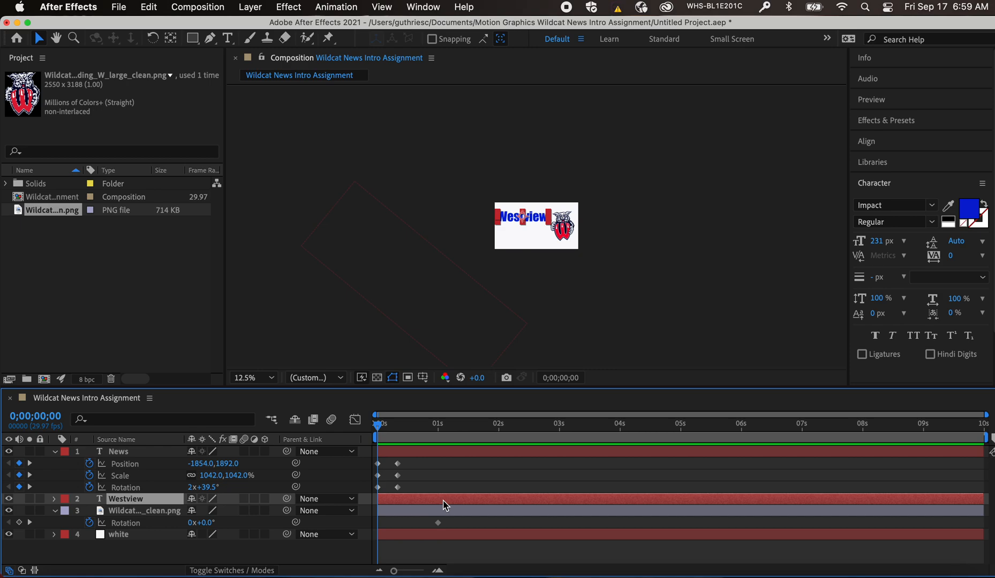
{"action": "key", "text": "p"}
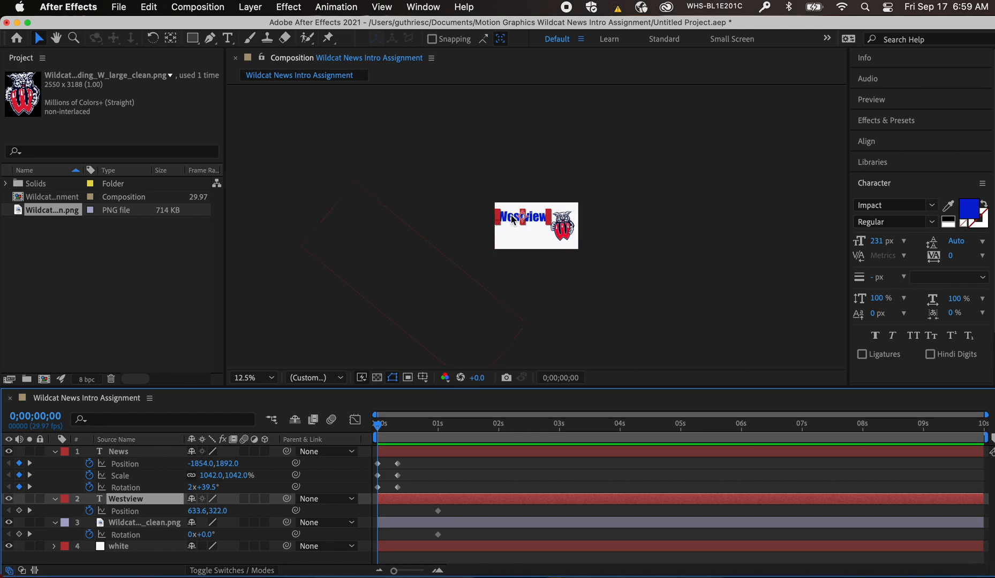
{"action": "left_click_drag", "start_coordinate": [512, 219], "coordinate": [440, 219]}
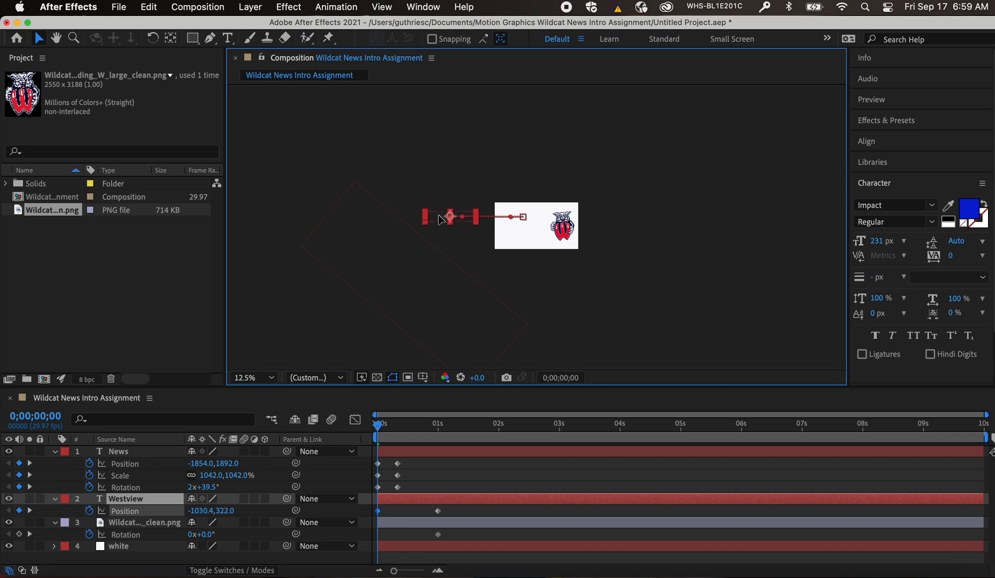
Move Westview's ending Position keyframe from 1 second to slightly before the News layer's ending keyframes and scrub the motion
{"action": "left_click", "coordinate": [382, 424]}
{"action": "mouse_move", "coordinate": [381, 427]}
{"action": "left_mouse_down"}
{"action": "mouse_move", "coordinate": [432, 423]}
{"action": "mouse_move", "coordinate": [378, 424]}
{"action": "left_mouse_up"}
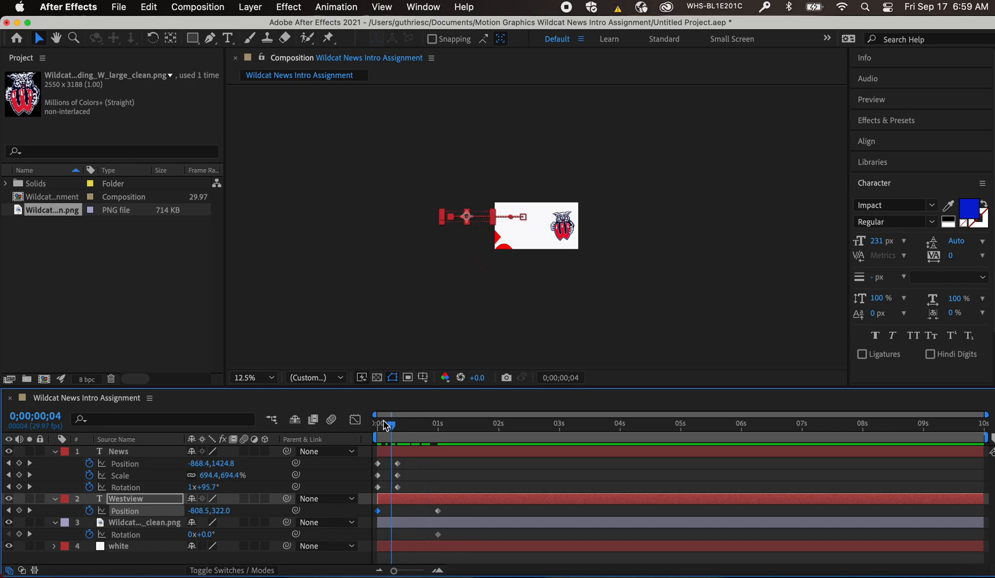
{"action": "left_click", "coordinate": [437, 511]}
{"action": "left_click_drag", "start_coordinate": [437, 512], "coordinate": [394, 512]}
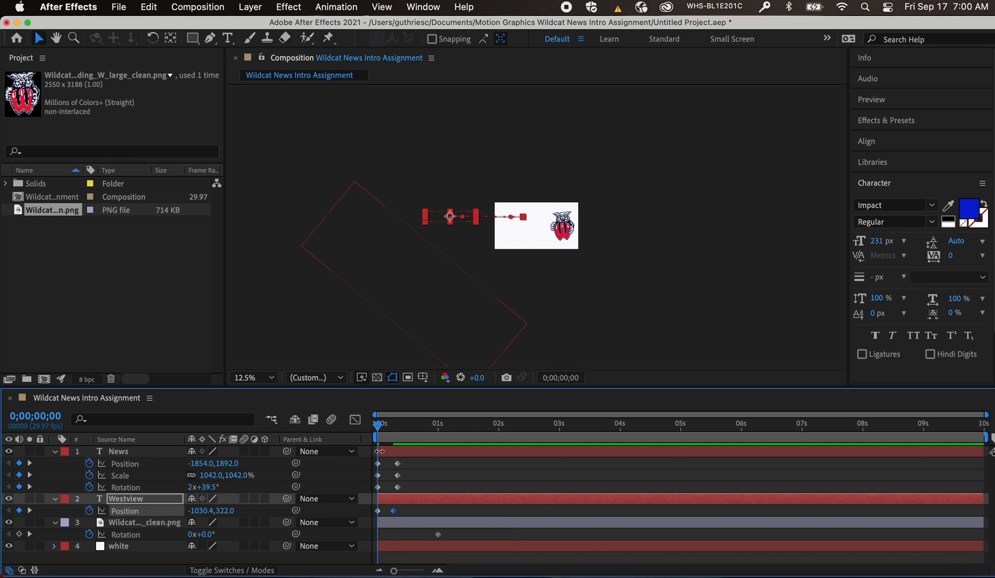
{"action": "left_click_drag", "start_coordinate": [379, 424], "coordinate": [407, 431]}
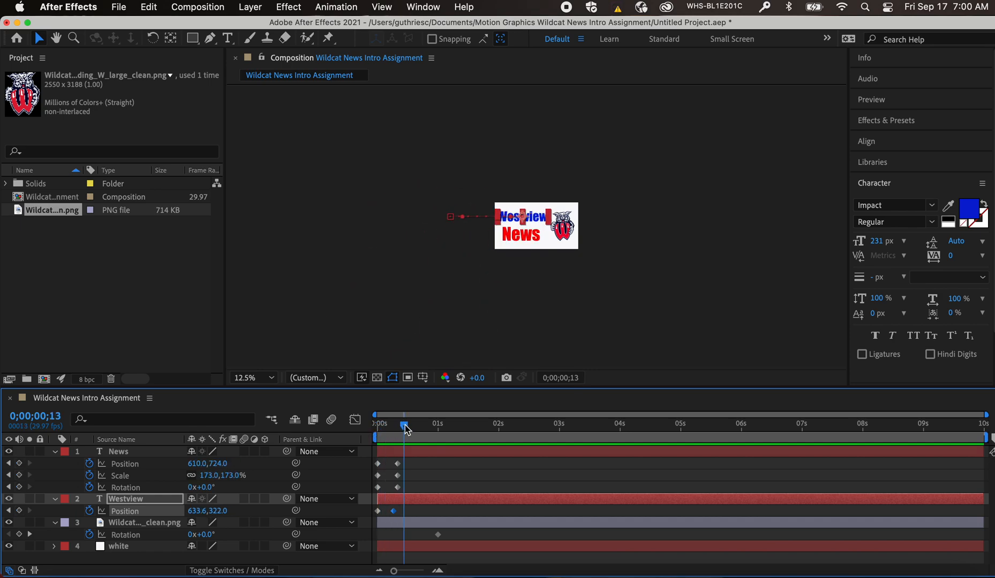
Set a Scale keyframe on the wildcat logo layer at 1 second and show its Position and Rotation alongside it
{"action": "left_click", "coordinate": [423, 530]}
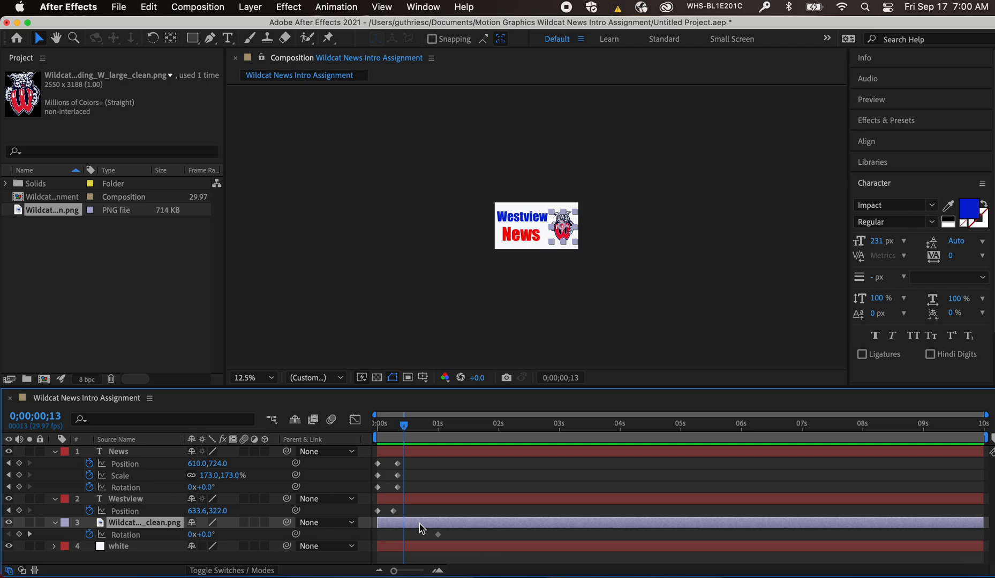
{"action": "key", "text": "shift+p"}
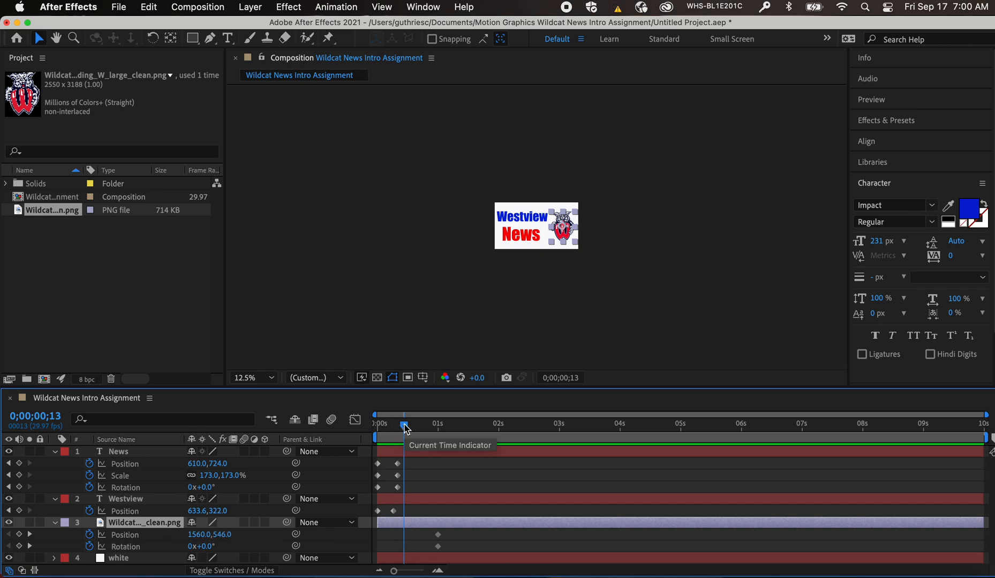
{"action": "left_click_drag", "start_coordinate": [405, 428], "coordinate": [440, 424]}
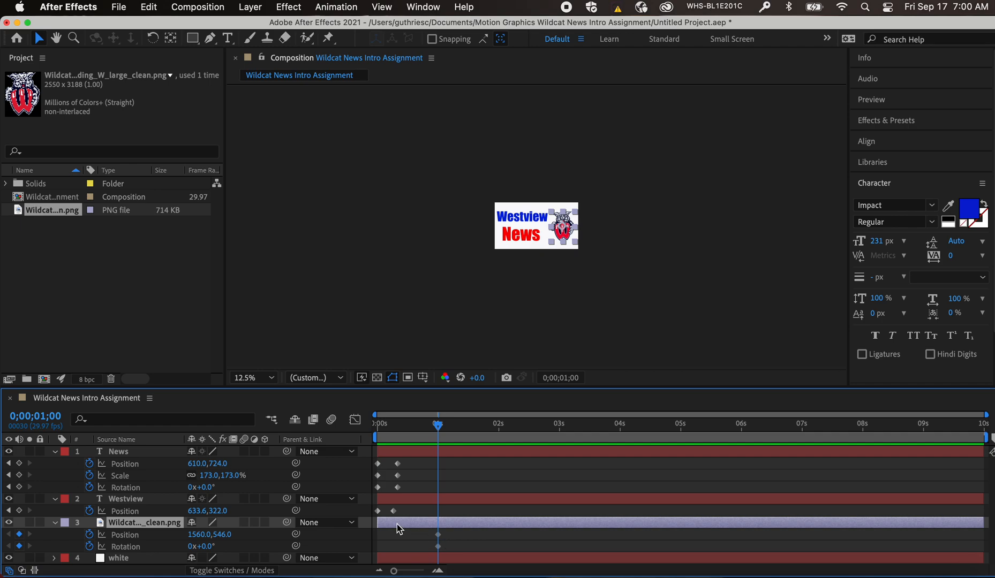
{"action": "key", "text": "s"}
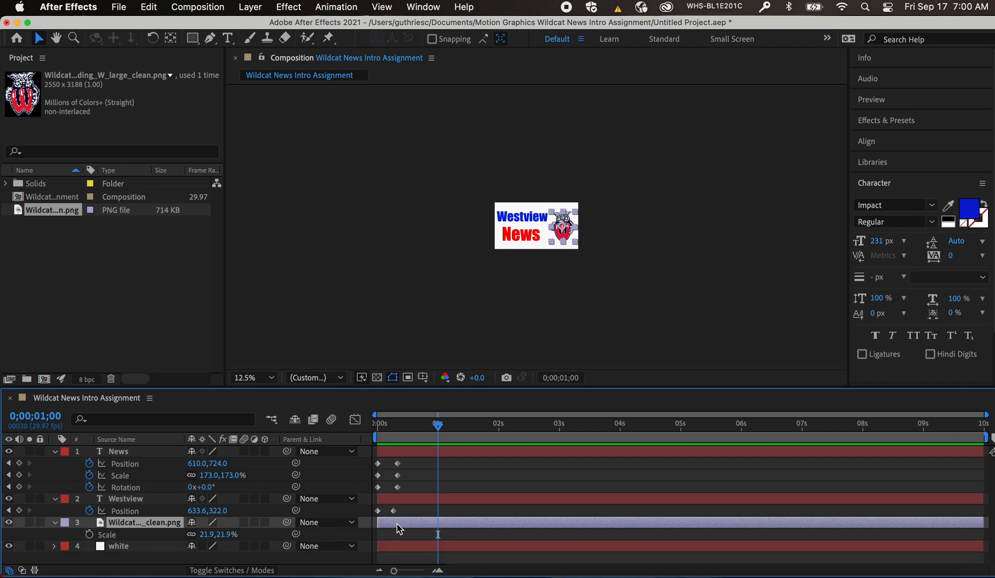
{"action": "left_click", "coordinate": [91, 535]}
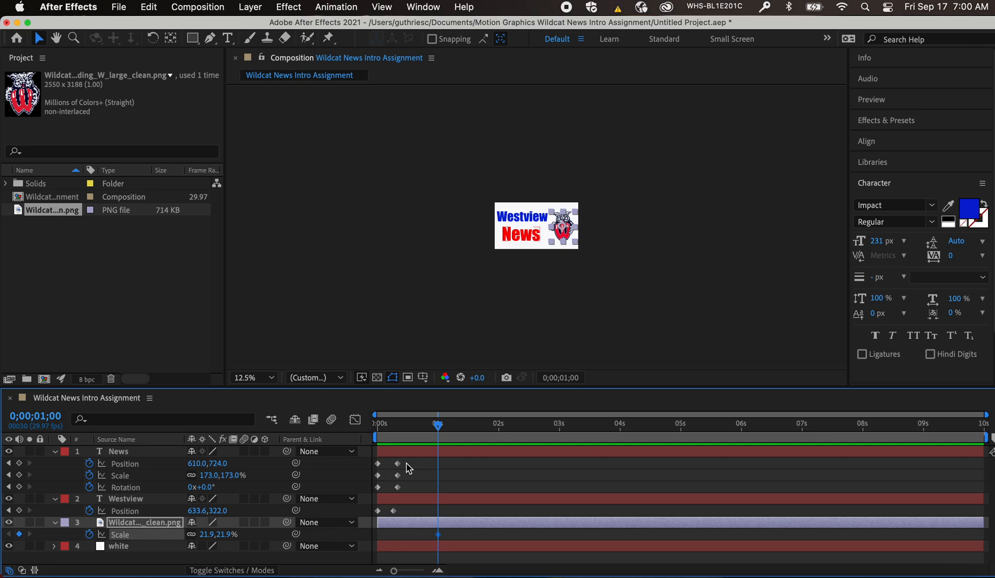
{"action": "key", "text": "alt+shift+p"}
{"action": "key", "text": "alt+shift+r"}
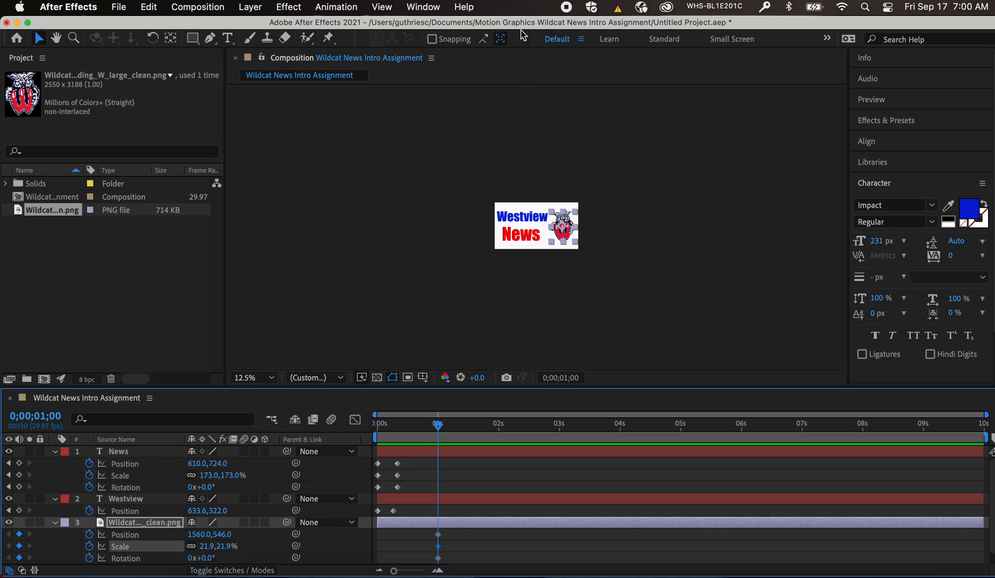
{"action": "scroll", "coordinate": [533, 527], "scroll_direction": "down", "scroll_amount": 1}
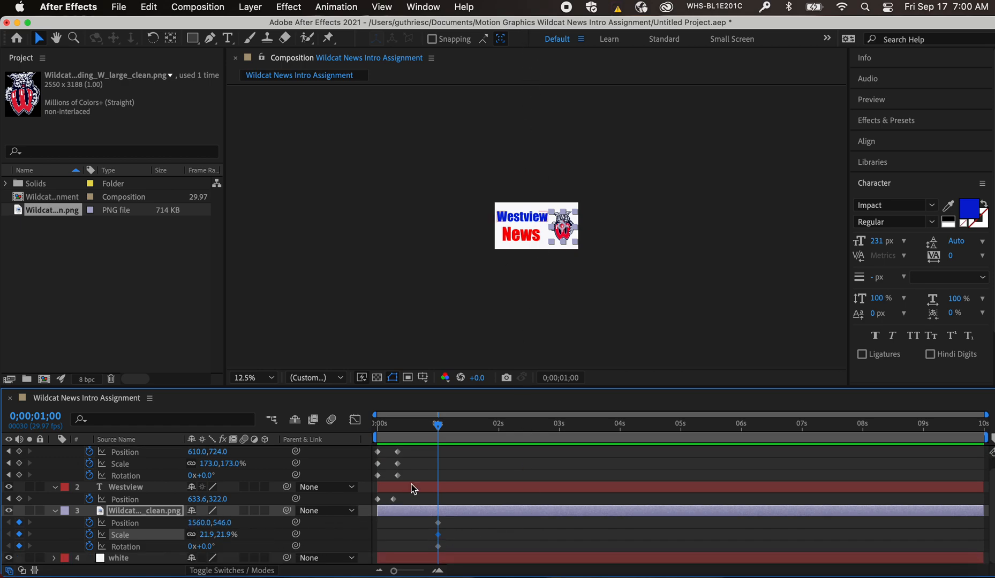
At 0 seconds, shrink the wildcat logo proportionally to about 0.9% and scrub to check the growth
{"action": "left_click_drag", "start_coordinate": [438, 429], "coordinate": [373, 432]}
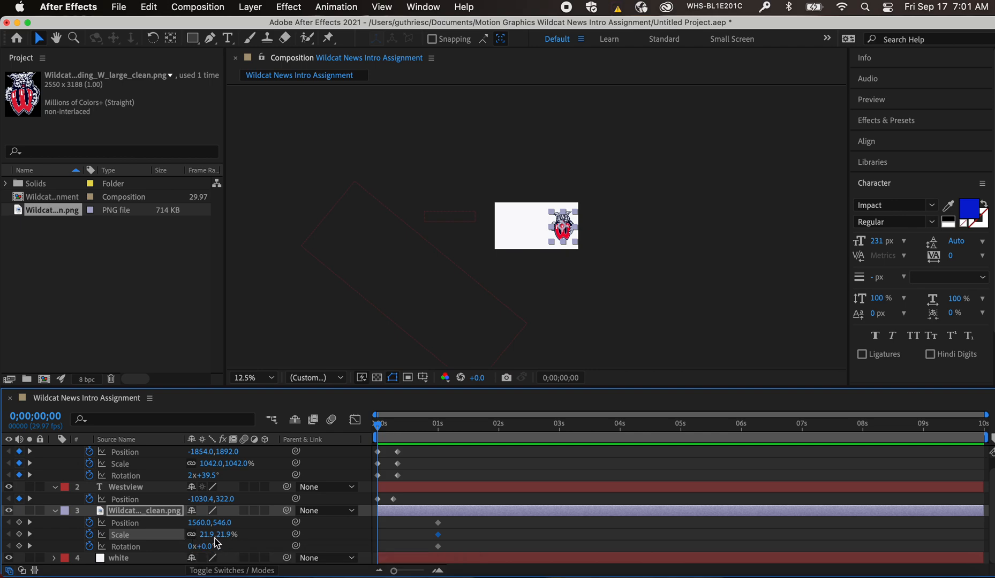
{"action": "left_click_drag", "start_coordinate": [209, 542], "coordinate": [199, 541]}
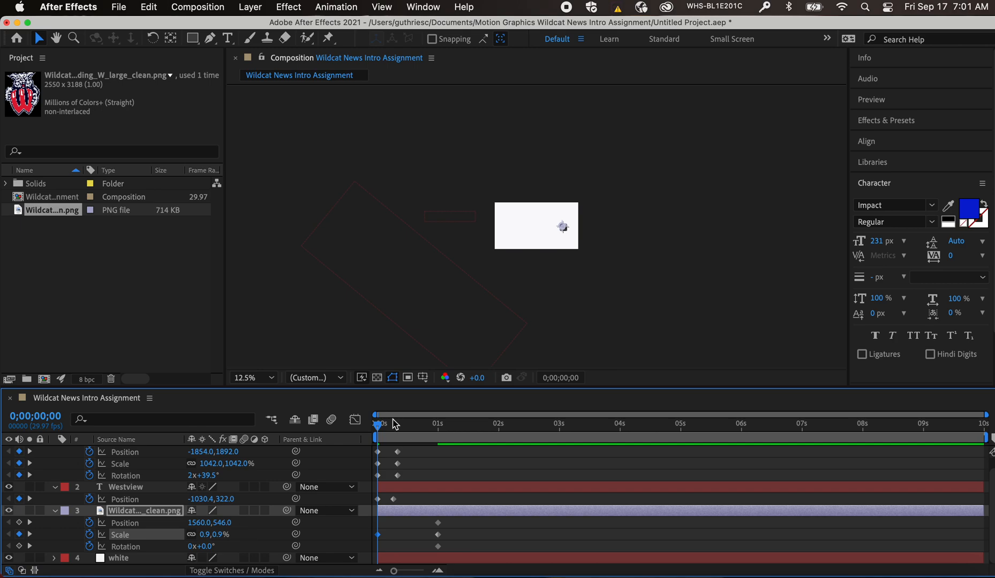
{"action": "mouse_move", "coordinate": [378, 424]}
{"action": "left_mouse_down"}
{"action": "mouse_move", "coordinate": [426, 425]}
{"action": "mouse_move", "coordinate": [370, 431]}
{"action": "left_mouse_up"}
At 0 seconds, set the wildcat logo's Rotation to about 57x+222° and scrub past 1 second to check the spin
{"action": "left_click_drag", "start_coordinate": [204, 547], "coordinate": [336, 525]}
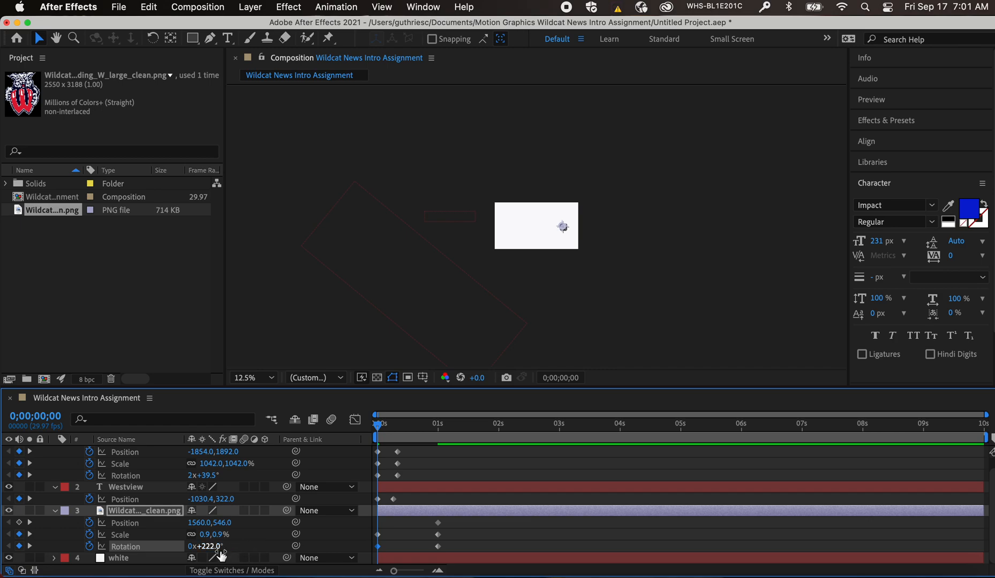
{"action": "left_click_drag", "start_coordinate": [191, 546], "coordinate": [220, 543]}
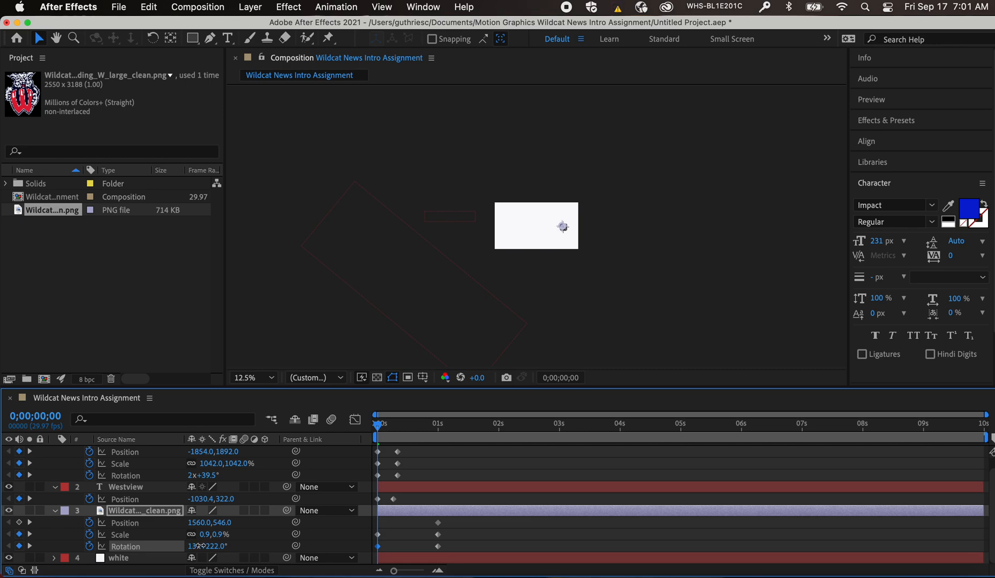
{"action": "mouse_move", "coordinate": [197, 546]}
{"action": "left_mouse_down"}
{"action": "mouse_move", "coordinate": [219, 545]}
{"action": "mouse_move", "coordinate": [211, 546]}
{"action": "left_mouse_up"}
{"action": "mouse_move", "coordinate": [378, 425]}
{"action": "left_mouse_down"}
{"action": "mouse_move", "coordinate": [440, 417]}
{"action": "mouse_move", "coordinate": [378, 424]}
{"action": "left_mouse_up"}
{"action": "left_click_drag", "start_coordinate": [194, 546], "coordinate": [223, 546]}
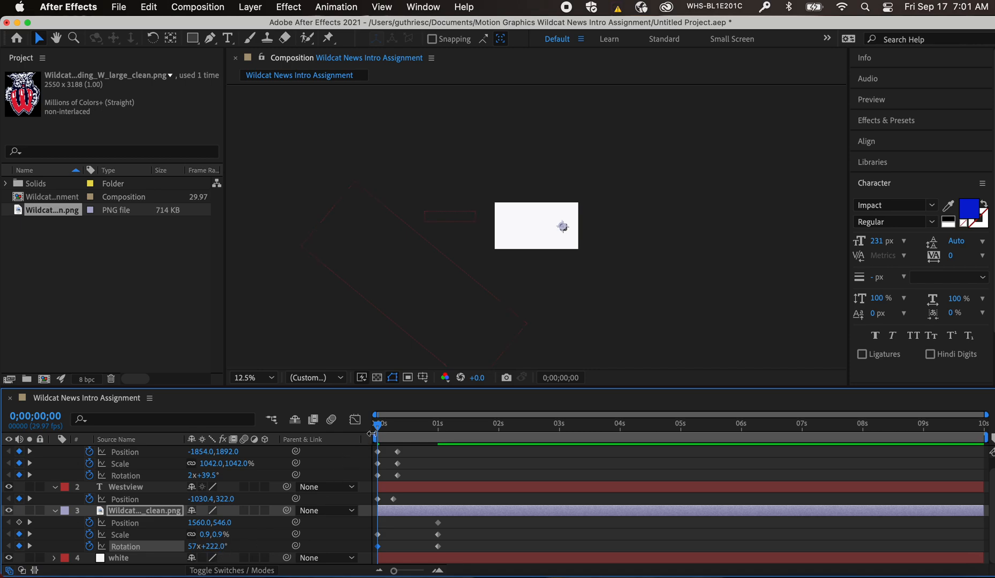
{"action": "left_click_drag", "start_coordinate": [381, 426], "coordinate": [460, 425]}
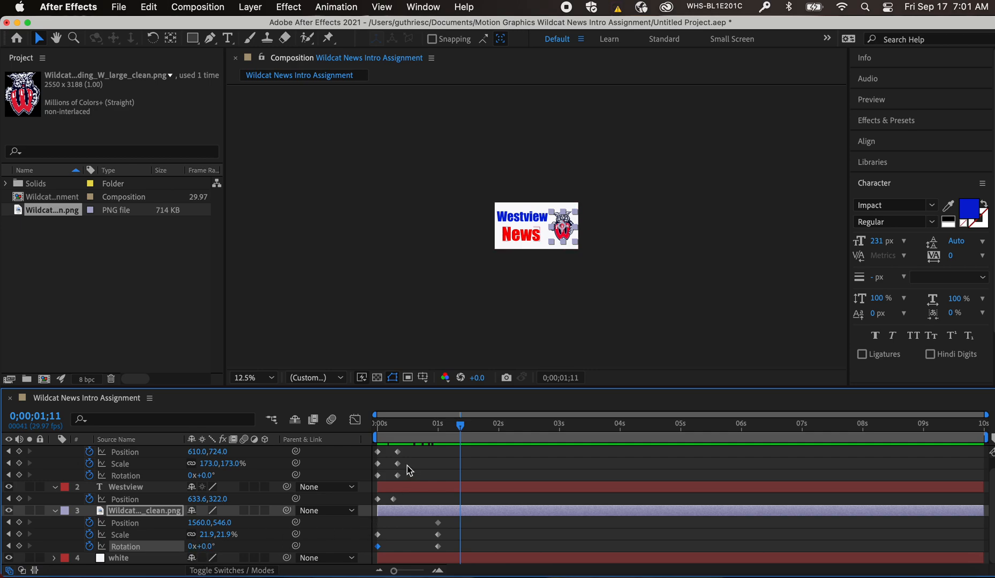
{"action": "left_click_drag", "start_coordinate": [464, 429], "coordinate": [380, 443]}
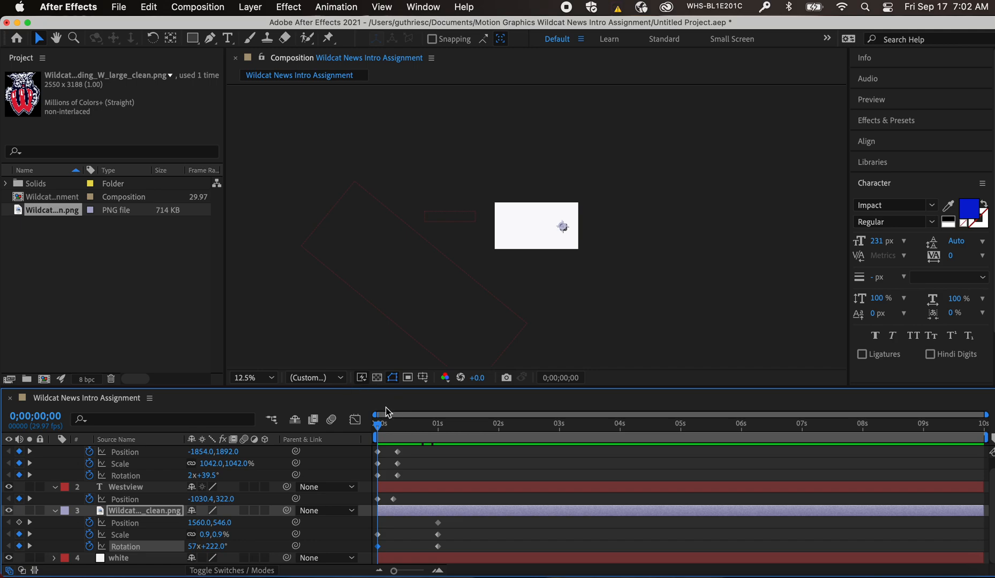
Scrub through the first second to review the text and logo animation, stopping at frame 10
{"action": "left_click_drag", "start_coordinate": [382, 430], "coordinate": [439, 420]}
{"action": "left_click_drag", "start_coordinate": [438, 419], "coordinate": [371, 428]}
{"action": "left_click_drag", "start_coordinate": [379, 428], "coordinate": [399, 418]}
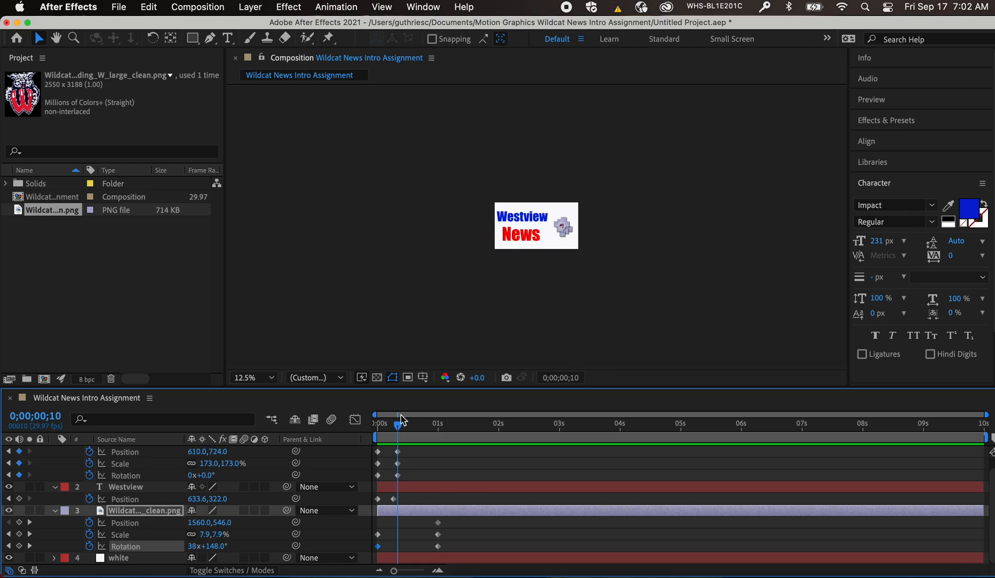
At frame 10, try nudging the wildcat logo sideways, and remove the Position keyframe this adds
{"action": "key", "text": "Right"}
{"action": "key", "text": "Right"}
{"action": "key", "text": "Right"}
{"action": "key", "text": "Right"}
{"action": "key", "text": "Right"}
{"action": "key", "text": "Right"}
{"action": "key", "text": "Right"}
{"action": "key", "text": "Right"}
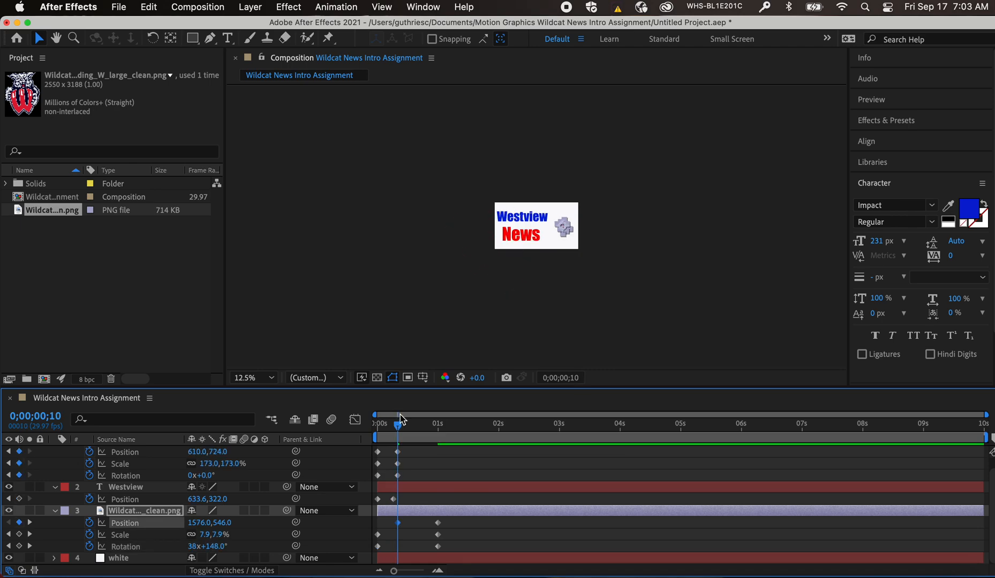
{"action": "key", "text": "Left"}
{"action": "key", "text": "Left"}
{"action": "key", "text": "Left"}
{"action": "key", "text": "Left"}
{"action": "key", "text": "Left"}
{"action": "key", "text": "Left"}
{"action": "key", "text": "Left"}
{"action": "key", "text": "Left"}
{"action": "key", "text": "Left"}
{"action": "key", "text": "Left"}
{"action": "key", "text": "Left"}
{"action": "key", "text": "Left"}
{"action": "key", "text": "Left"}
{"action": "key", "text": "Left"}
{"action": "key", "text": "Left"}
{"action": "key", "text": "Left"}
{"action": "key", "text": "Left"}
{"action": "key", "text": "Left"}
{"action": "key", "text": "Left"}
{"action": "key", "text": "Left"}
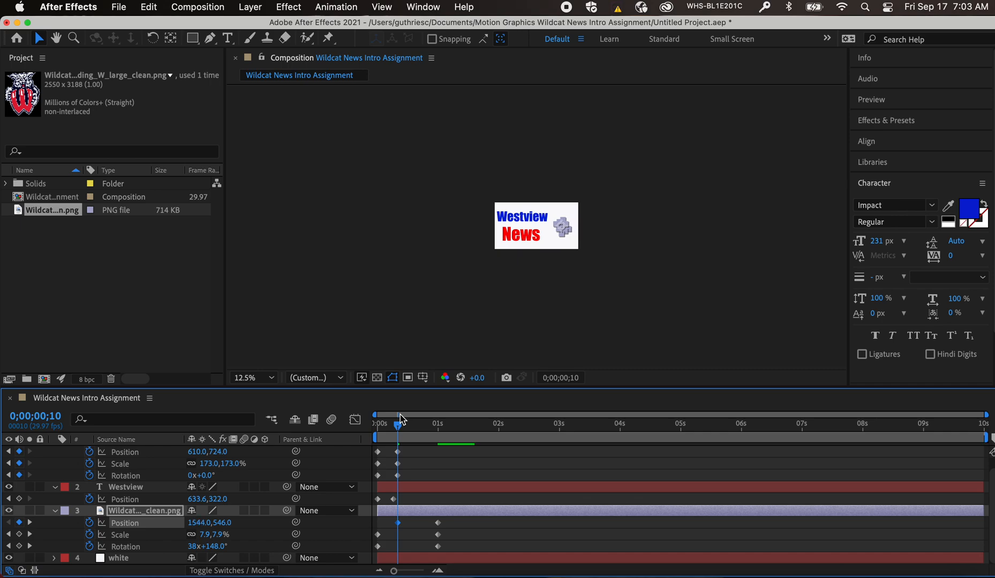
{"action": "key", "text": "Left"}
{"action": "key", "text": "Left"}
{"action": "key", "text": "Left"}
{"action": "key", "text": "Left"}
{"action": "key", "text": "Left"}
{"action": "key", "text": "Left"}
{"action": "key", "text": "Left"}
{"action": "key", "text": "Left"}
{"action": "key", "text": "Left"}
{"action": "key", "text": "Left"}
{"action": "key", "text": "Left"}
{"action": "key", "text": "Left"}
{"action": "key", "text": "Left"}
{"action": "key", "text": "Left"}
{"action": "key", "text": "Left"}
{"action": "key", "text": "Left"}
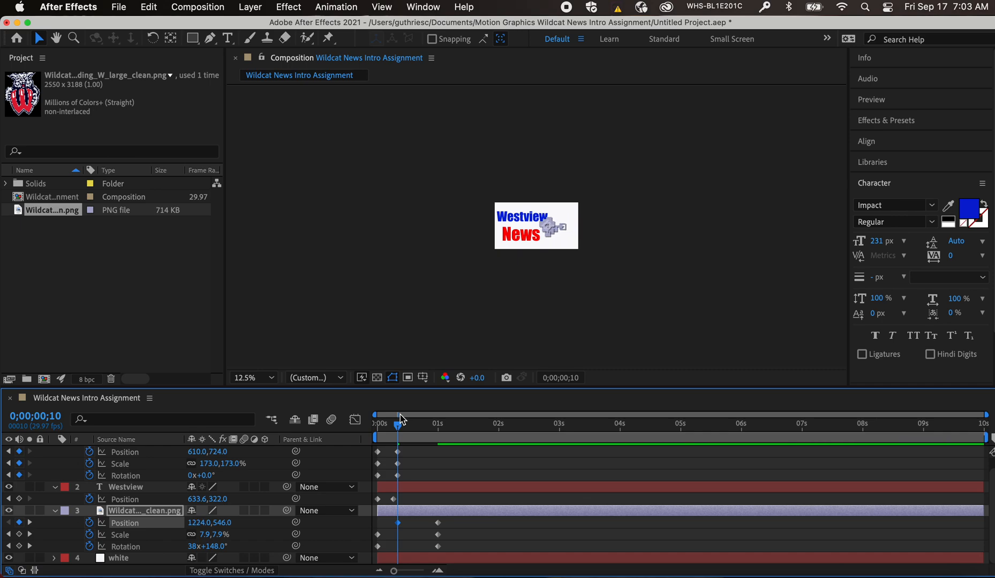
{"action": "key", "text": "Left"}
{"action": "key", "text": "Left"}
{"action": "key", "text": "Left"}
{"action": "key", "text": "Left"}
{"action": "key", "text": "Left"}
{"action": "key", "text": "Left"}
{"action": "key", "text": "Left"}
{"action": "key", "text": "Left"}
{"action": "key", "text": "Left"}
{"action": "key", "text": "Left"}
{"action": "key", "text": "Left"}
{"action": "key", "text": "Left"}
{"action": "key", "text": "Left"}
{"action": "key", "text": "Left"}
{"action": "key", "text": "Left"}
{"action": "key", "text": "Left"}
{"action": "key", "text": "Left"}
{"action": "key", "text": "Left"}
{"action": "key", "text": "Left"}
{"action": "key", "text": "Left"}
{"action": "key", "text": "Left"}
{"action": "key", "text": "Left"}
{"action": "key", "text": "Left"}
{"action": "key", "text": "Left"}
{"action": "key", "text": "Left"}
{"action": "key", "text": "Left"}
{"action": "key", "text": "Left"}
{"action": "key", "text": "Left"}
{"action": "key", "text": "Left"}
{"action": "key", "text": "Left"}
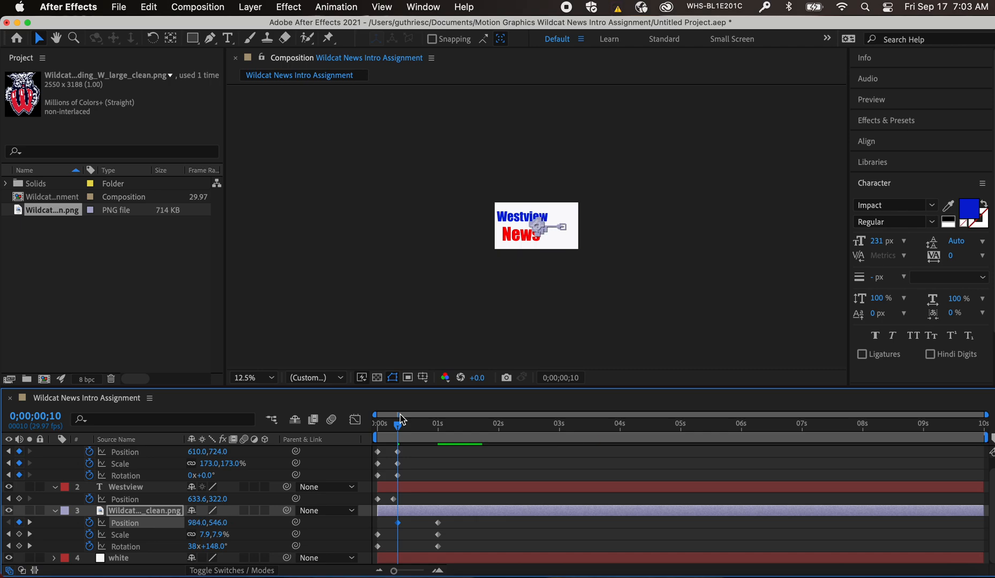
{"action": "key", "text": "Right"}
{"action": "key", "text": "Right"}
{"action": "key", "text": "Right"}
{"action": "key", "text": "Right"}
{"action": "key", "text": "Right"}
{"action": "key", "text": "Right"}
{"action": "key", "text": "Right"}
{"action": "key", "text": "Right"}
{"action": "key", "text": "Right"}
{"action": "key", "text": "Right"}
{"action": "key", "text": "Right"}
{"action": "key", "text": "Right"}
{"action": "key", "text": "Right"}
{"action": "key", "text": "Right"}
{"action": "key", "text": "Right"}
{"action": "key", "text": "Right"}
{"action": "key", "text": "Right"}
{"action": "key", "text": "Right"}
{"action": "key", "text": "Right"}
{"action": "key", "text": "Right"}
{"action": "key", "text": "Right"}
{"action": "key", "text": "Right"}
{"action": "key", "text": "Right"}
{"action": "key", "text": "Right"}
{"action": "key", "text": "Right"}
{"action": "key", "text": "Right"}
{"action": "key", "text": "Right"}
{"action": "key", "text": "Right"}
{"action": "key", "text": "Right"}
{"action": "key", "text": "Right"}
{"action": "key", "text": "Right"}
{"action": "key", "text": "Right"}
{"action": "key", "text": "Right"}
{"action": "key", "text": "Right"}
{"action": "key", "text": "Right"}
{"action": "key", "text": "Right"}
{"action": "key", "text": "Right"}
{"action": "key", "text": "Right"}
{"action": "key", "text": "Right"}
{"action": "key", "text": "Right"}
{"action": "key", "text": "Right"}
{"action": "key", "text": "Right"}
{"action": "key", "text": "Right"}
{"action": "key", "text": "Right"}
{"action": "key", "text": "Right"}
{"action": "key", "text": "Right"}
{"action": "key", "text": "Right"}
{"action": "key", "text": "Right"}
{"action": "key", "text": "Right"}
{"action": "key", "text": "Right"}
{"action": "key", "text": "Right"}
{"action": "key", "text": "Right"}
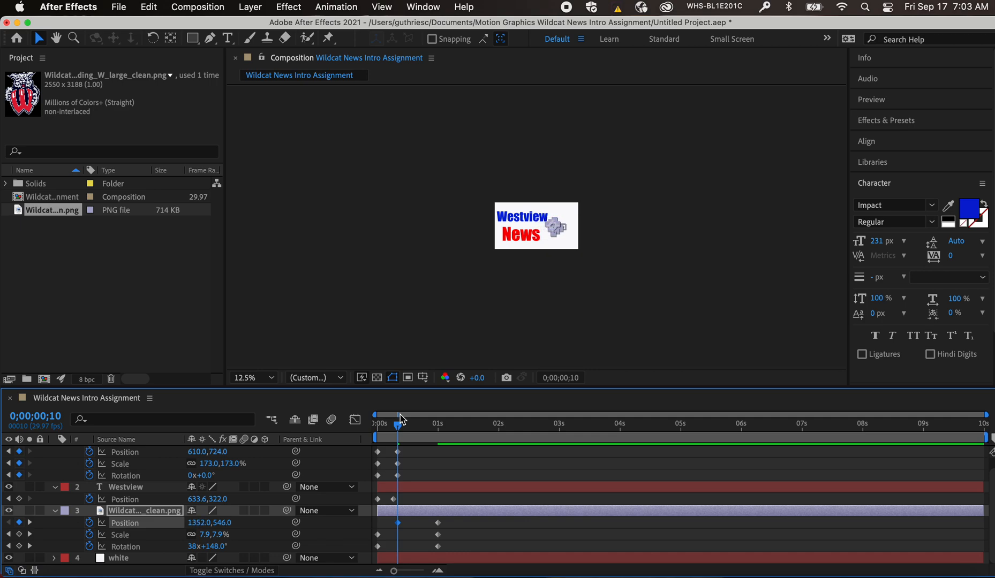
{"action": "key", "text": "Right"}
{"action": "key", "text": "Right"}
{"action": "key", "text": "Right"}
{"action": "key", "text": "Right"}
{"action": "key", "text": "Right"}
{"action": "key", "text": "Right"}
{"action": "key", "text": "Right"}
{"action": "key", "text": "Right"}
{"action": "key", "text": "Delete"}
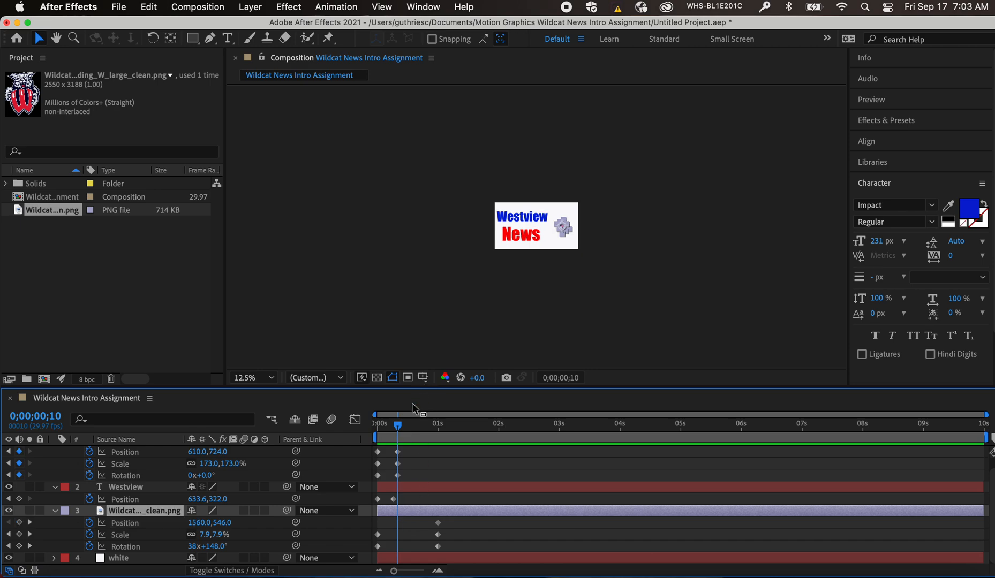
Move the wildcat logo's ending Position, Scale and Rotation keyframes to frame 13 and scrub the animation
{"action": "left_click_drag", "start_coordinate": [399, 426], "coordinate": [377, 433]}
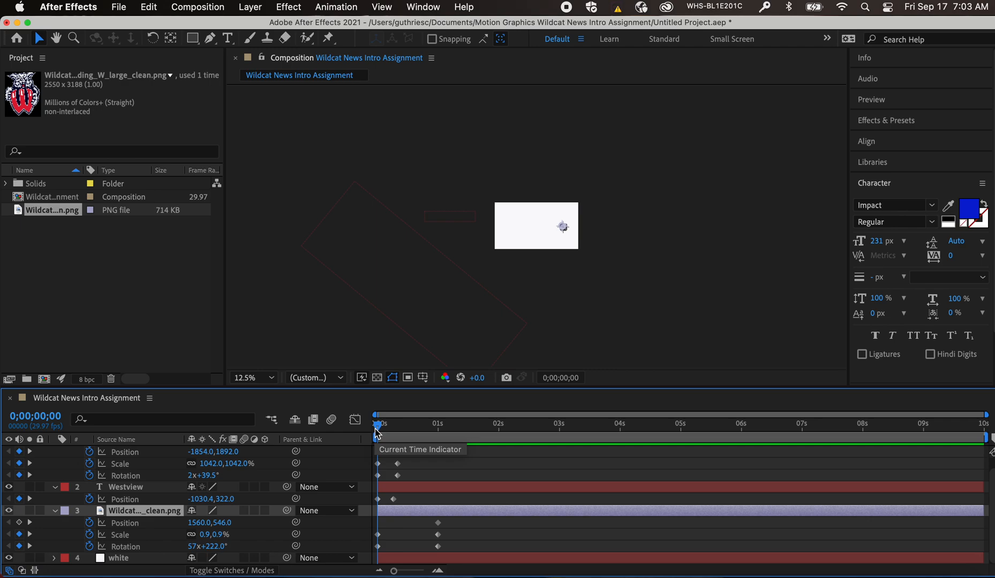
{"action": "left_click_drag", "start_coordinate": [433, 522], "coordinate": [408, 533]}
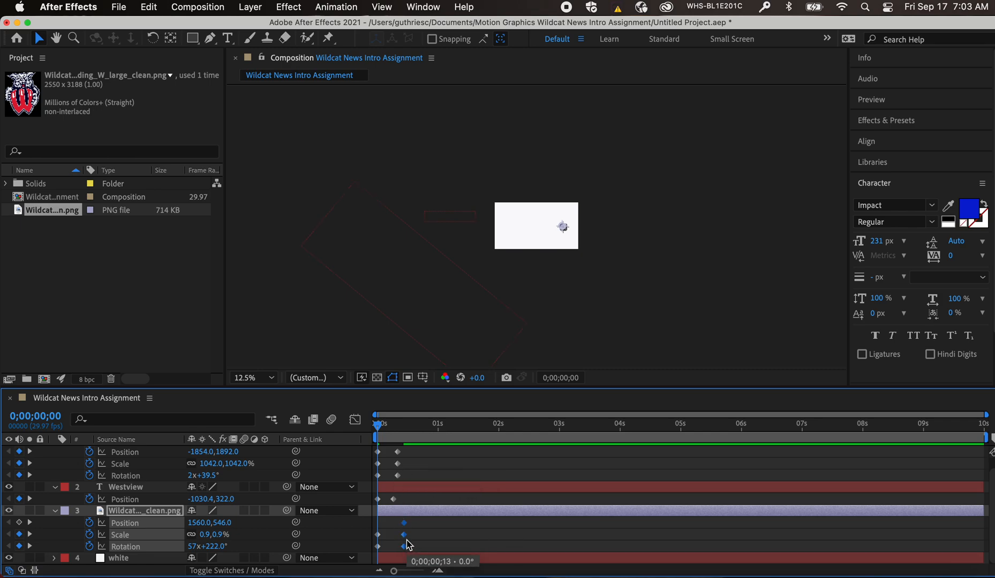
{"action": "mouse_move", "coordinate": [378, 426]}
{"action": "left_mouse_down"}
{"action": "mouse_move", "coordinate": [439, 431]}
{"action": "mouse_move", "coordinate": [374, 435]}
{"action": "left_mouse_up"}
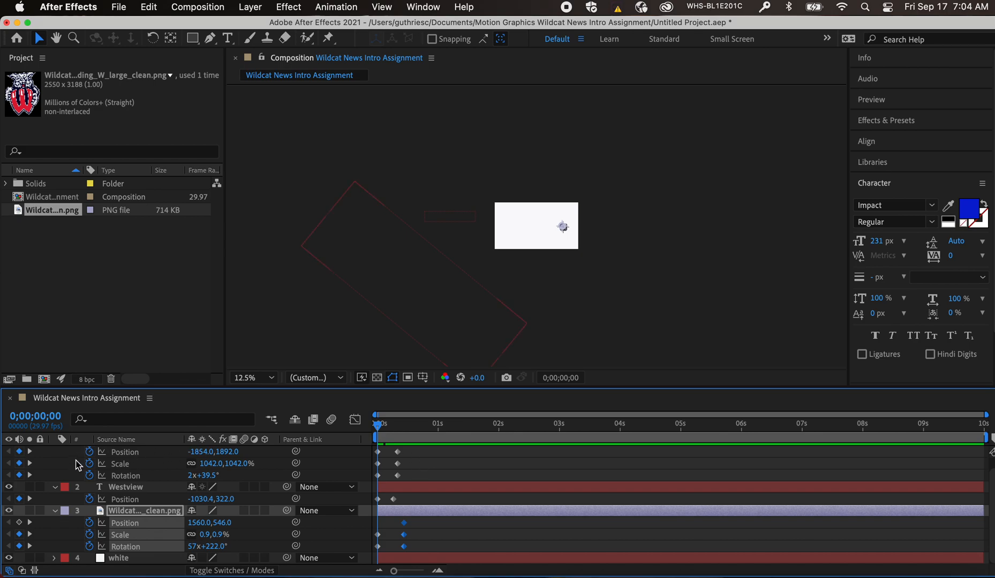
Collapse the properties of the News, Westview and wildcat logo layers
{"action": "scroll", "coordinate": [86, 458], "scroll_direction": "up", "scroll_amount": 1}
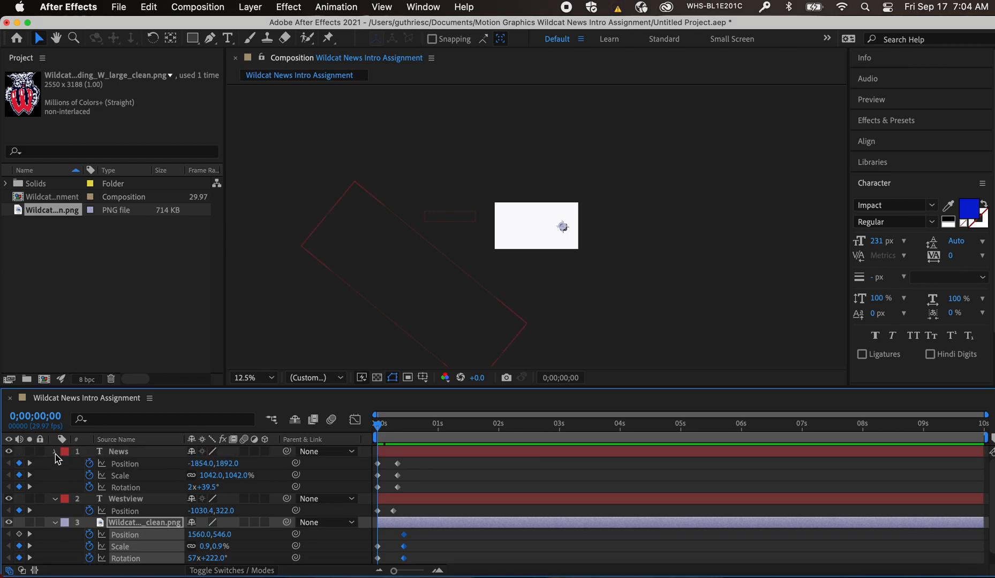
{"action": "left_click", "coordinate": [55, 452]}
{"action": "left_click", "coordinate": [56, 465]}
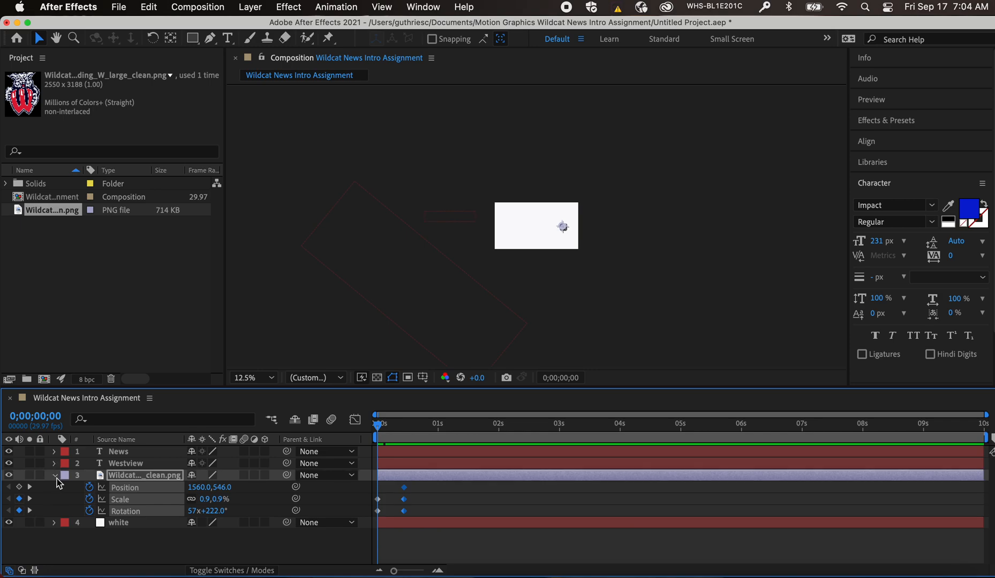
{"action": "left_click", "coordinate": [56, 477]}
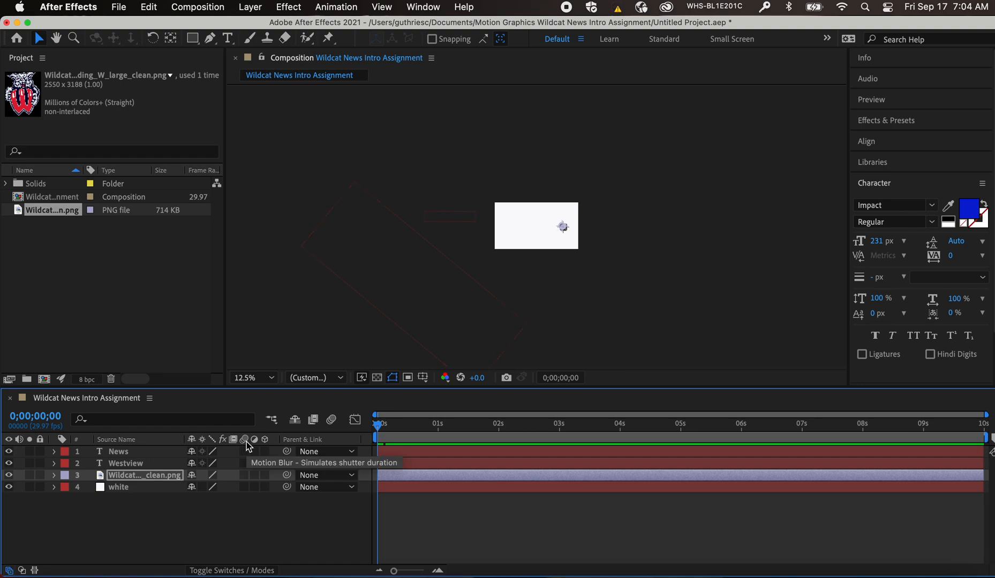
Enable motion blur for the composition and for the News, Westview and wildcat logo layers, and scrub to frame 18
{"action": "left_click", "coordinate": [332, 421]}
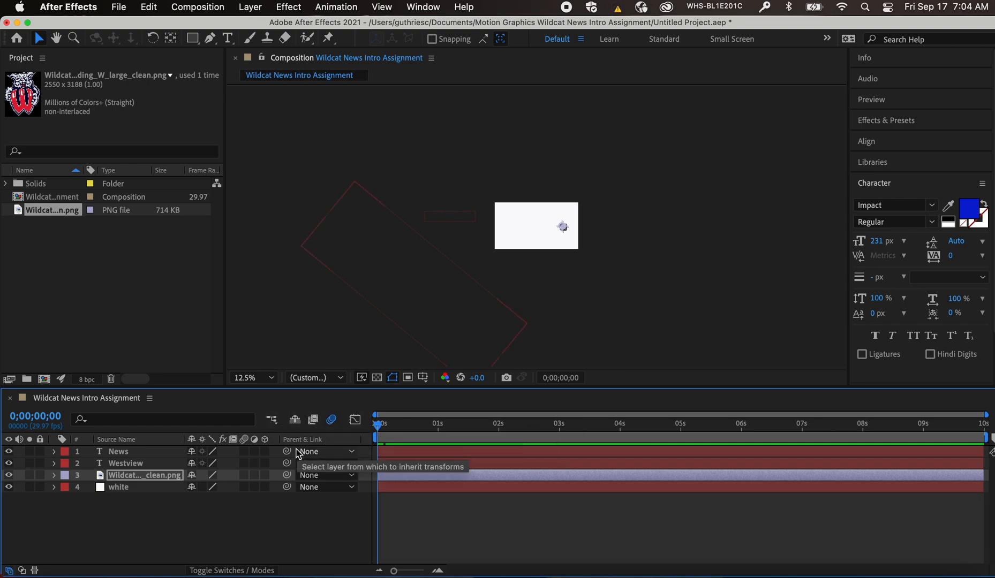
{"action": "left_click", "coordinate": [244, 451]}
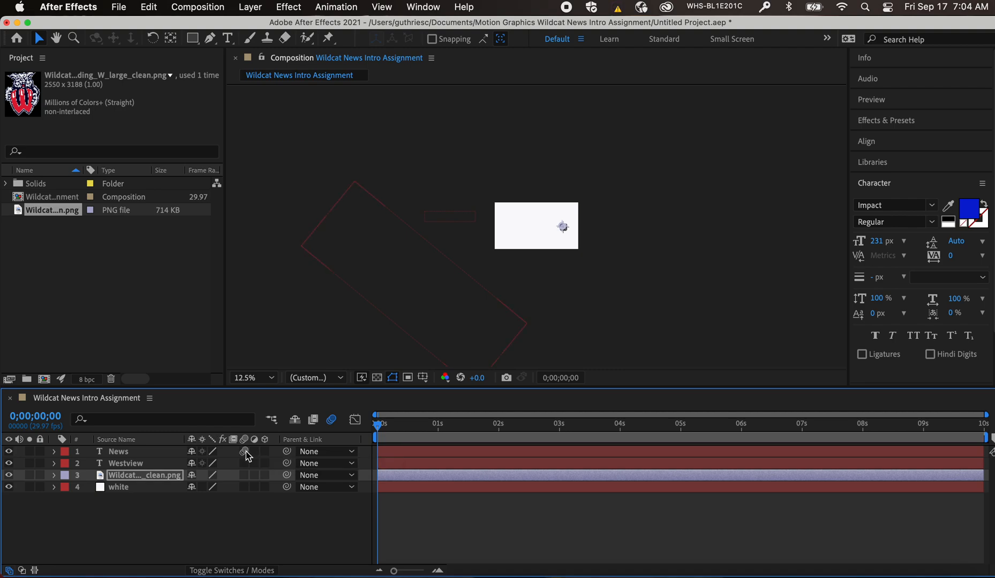
{"action": "left_click", "coordinate": [248, 463]}
{"action": "left_click", "coordinate": [246, 475]}
{"action": "left_click_drag", "start_coordinate": [382, 429], "coordinate": [416, 423]}
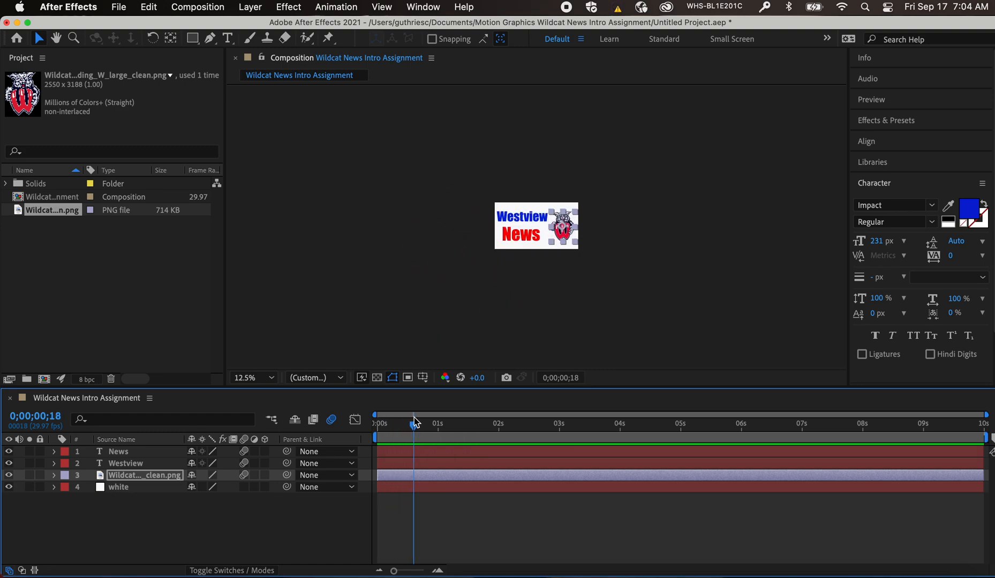
Reveal the News layer's keyframes and apply Easy Ease to all its Position, Scale and Rotation keyframes
{"action": "left_click", "coordinate": [402, 449]}
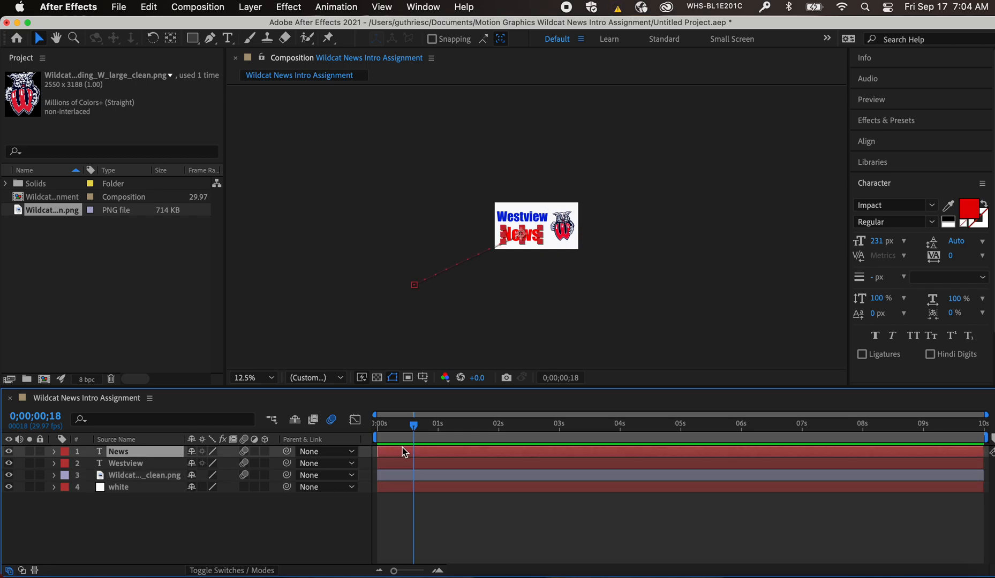
{"action": "key", "text": "u"}
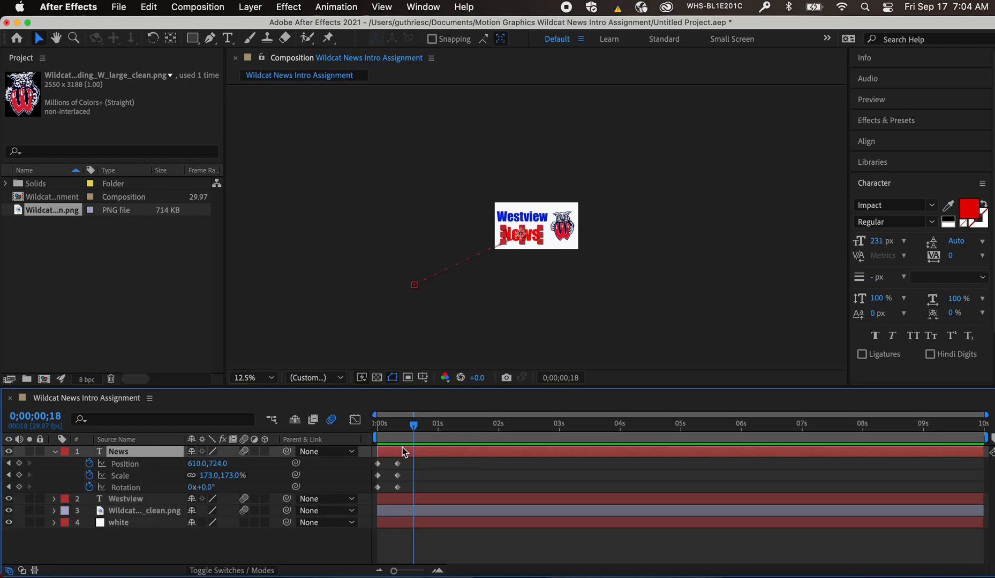
{"action": "left_click", "coordinate": [417, 498]}
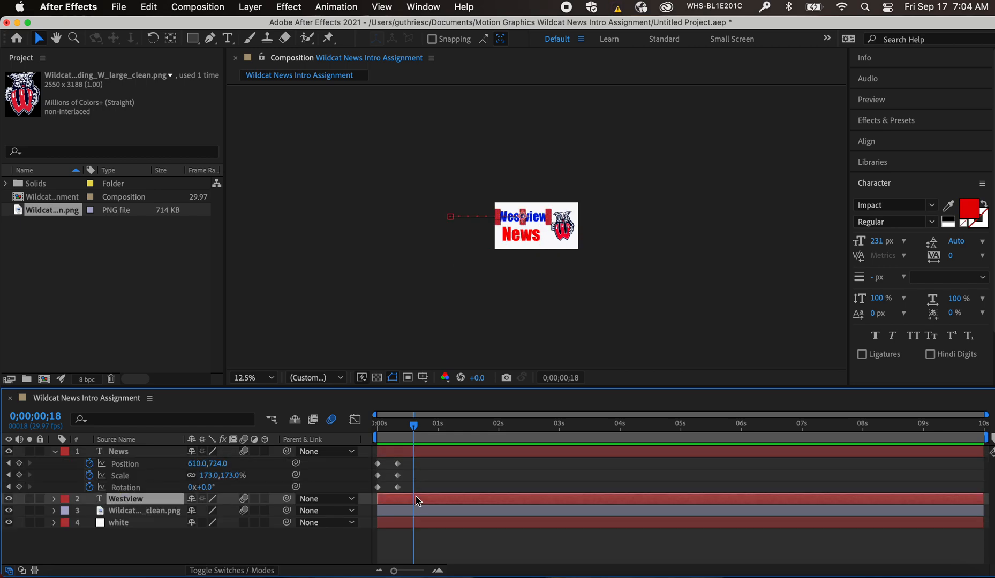
{"action": "left_click", "coordinate": [378, 463]}
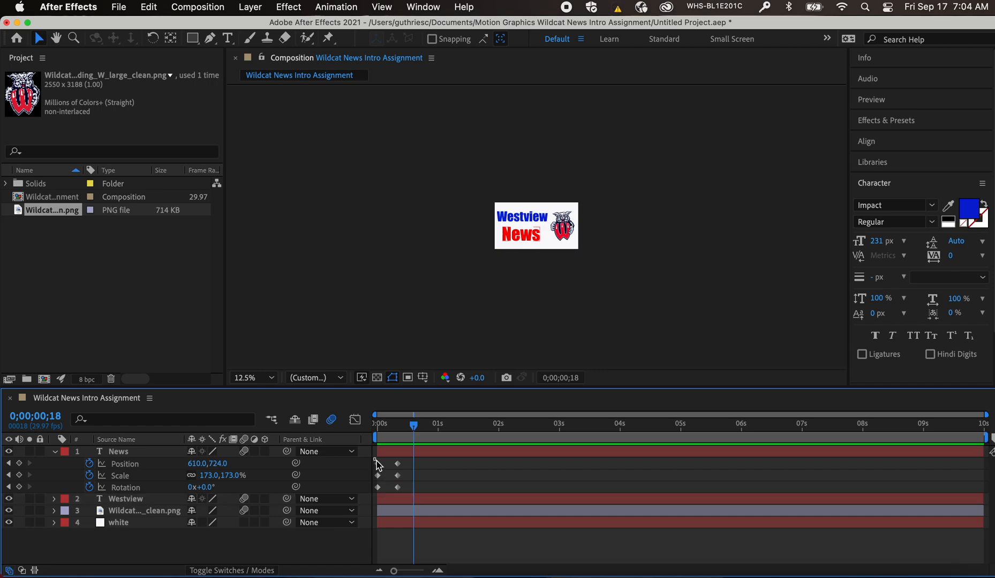
{"action": "left_click_drag", "start_coordinate": [373, 457], "coordinate": [405, 491]}
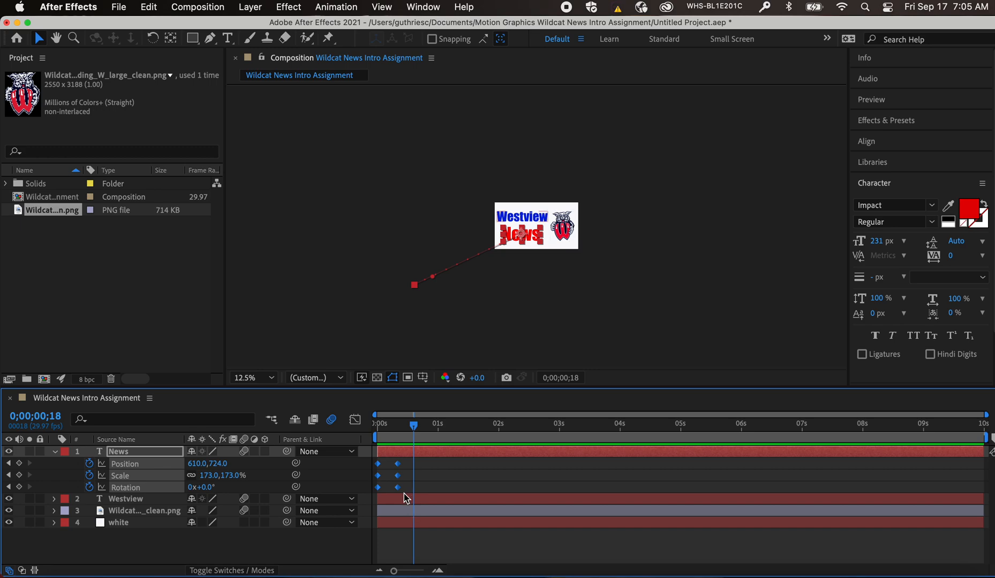
{"action": "right_click", "coordinate": [398, 488]}
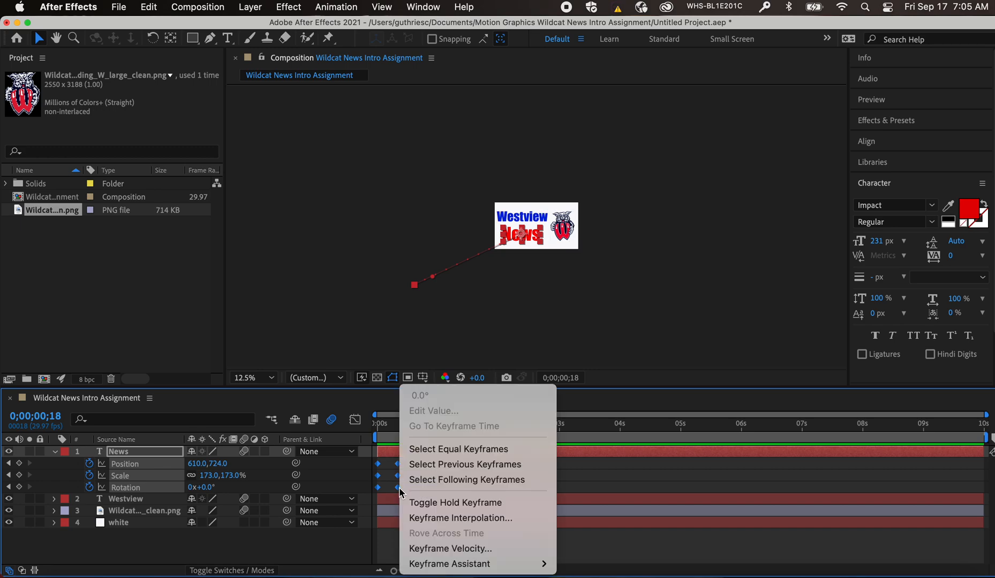
{"action": "mouse_move", "coordinate": [492, 572]}
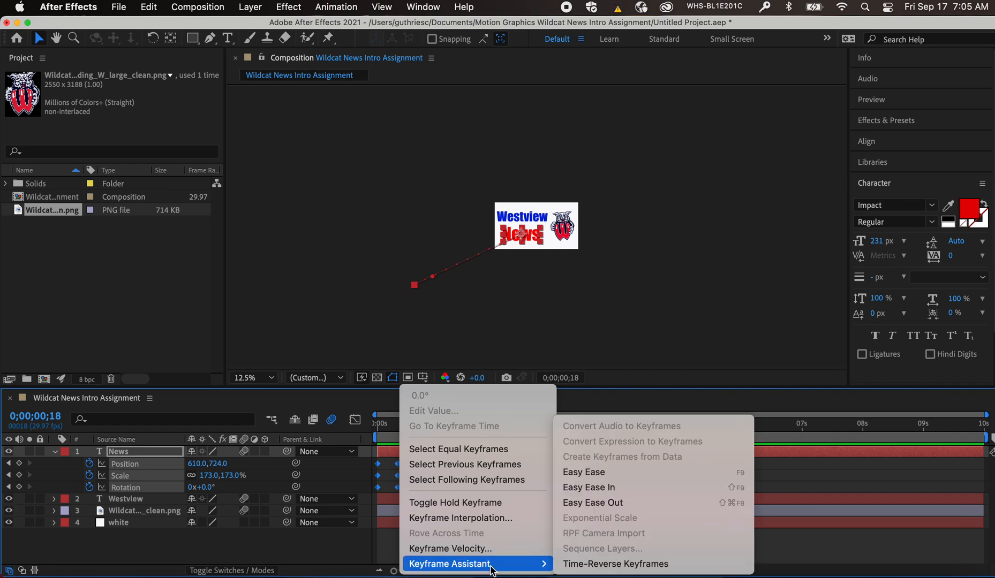
{"action": "left_click", "coordinate": [617, 477]}
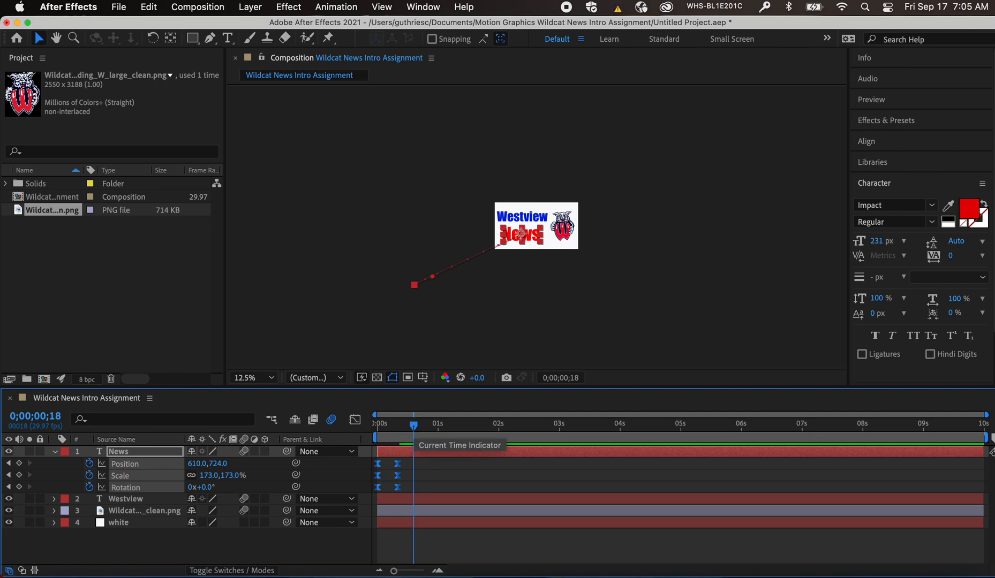
Display the News layer's Position, Scale and Rotation keyframes as speed curves in the Graph Editor, enlarged around the first frames
{"action": "mouse_move", "coordinate": [413, 427]}
{"action": "left_mouse_down"}
{"action": "mouse_move", "coordinate": [375, 427]}
{"action": "mouse_move", "coordinate": [398, 424]}
{"action": "left_mouse_up"}
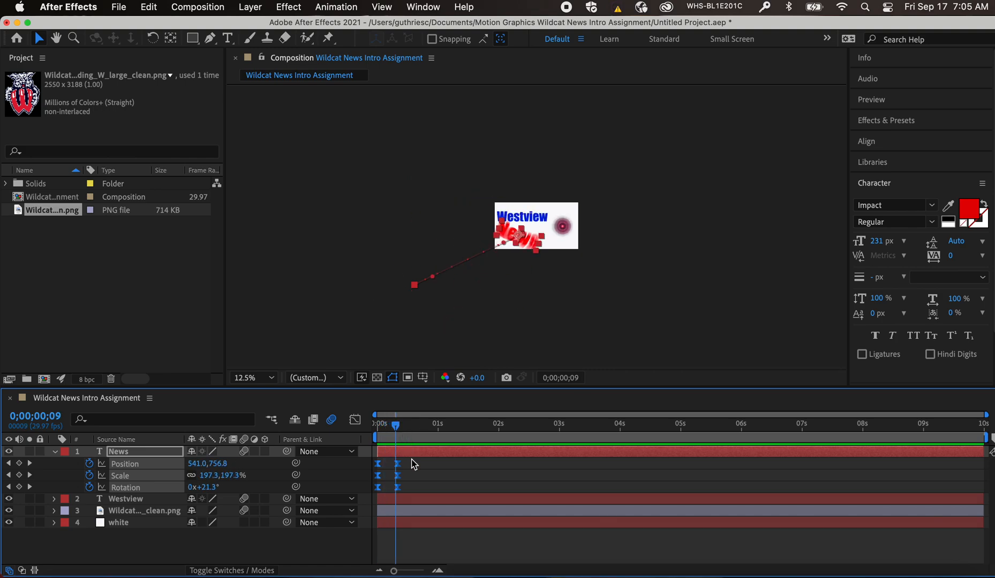
{"action": "left_click", "coordinate": [355, 420]}
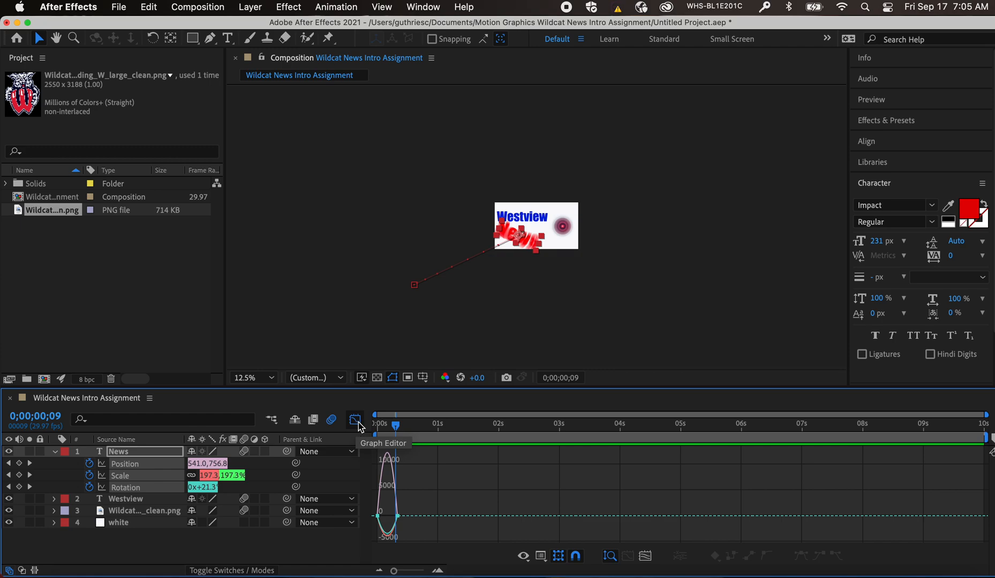
{"action": "left_click", "coordinate": [543, 554]}
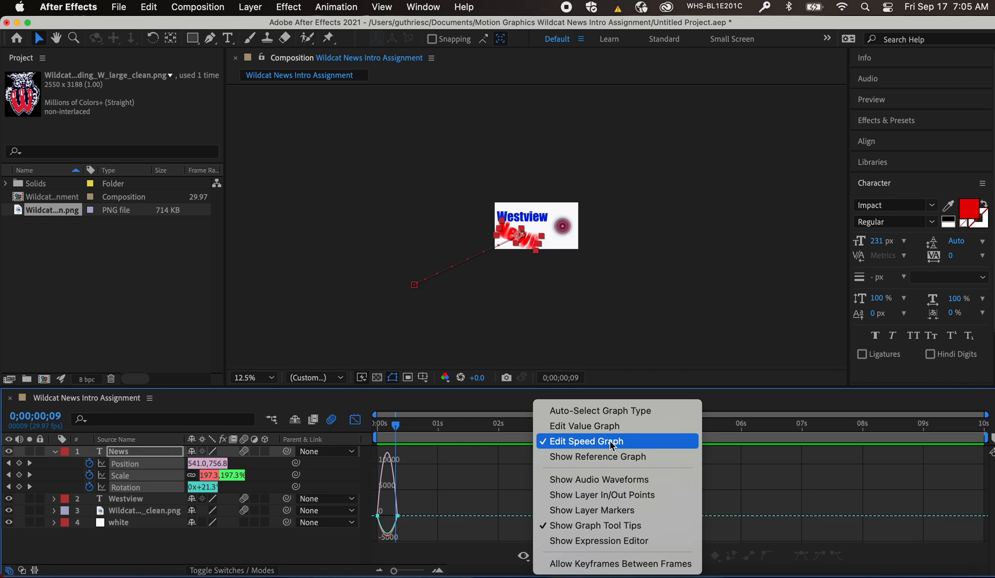
{"action": "left_click", "coordinate": [484, 503]}
{"action": "left_click_drag", "start_coordinate": [397, 573], "coordinate": [419, 573]}
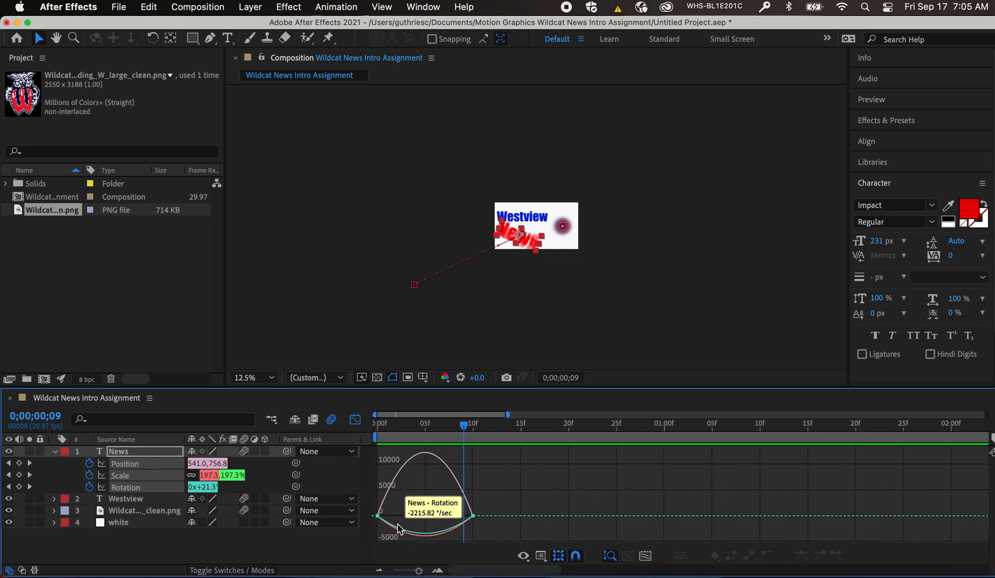
Sharpen News's Rotation speed curve by extending the first keyframe's influence to about 64% and lengthening the last keyframe's handle, and save the project
{"action": "left_click", "coordinate": [378, 517]}
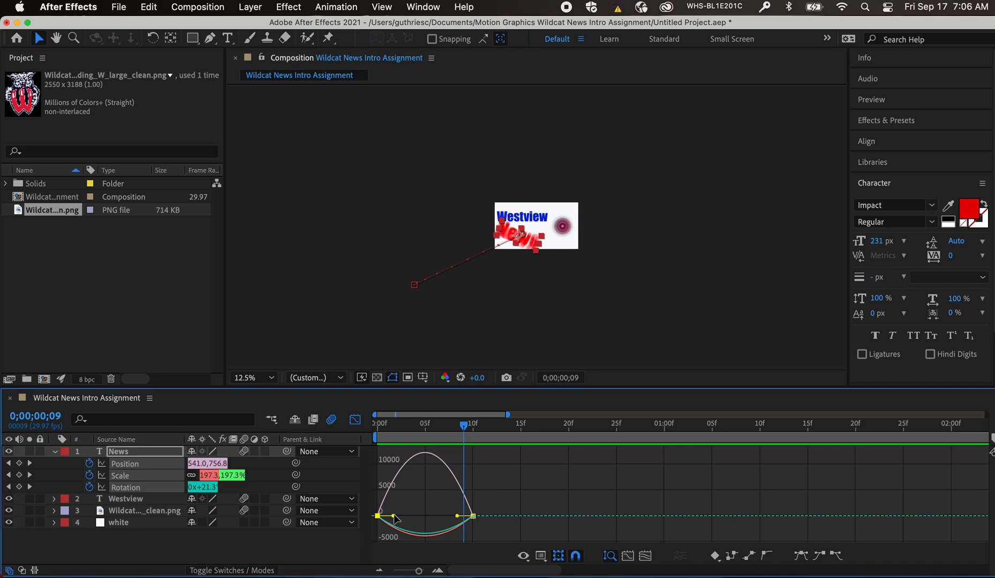
{"action": "left_click_drag", "start_coordinate": [395, 517], "coordinate": [410, 518]}
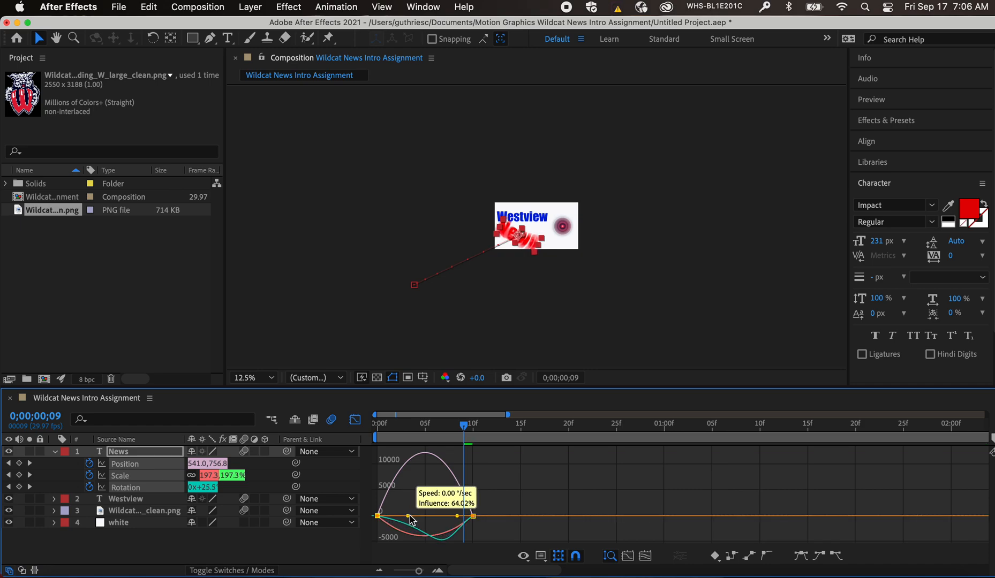
{"action": "left_click_drag", "start_coordinate": [460, 517], "coordinate": [439, 514]}
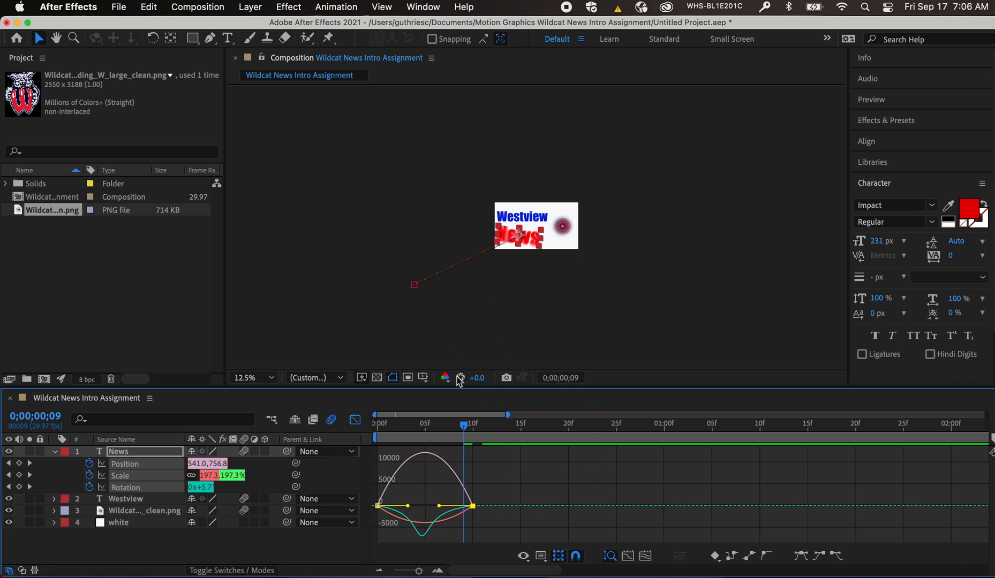
{"action": "left_click", "coordinate": [354, 422]}
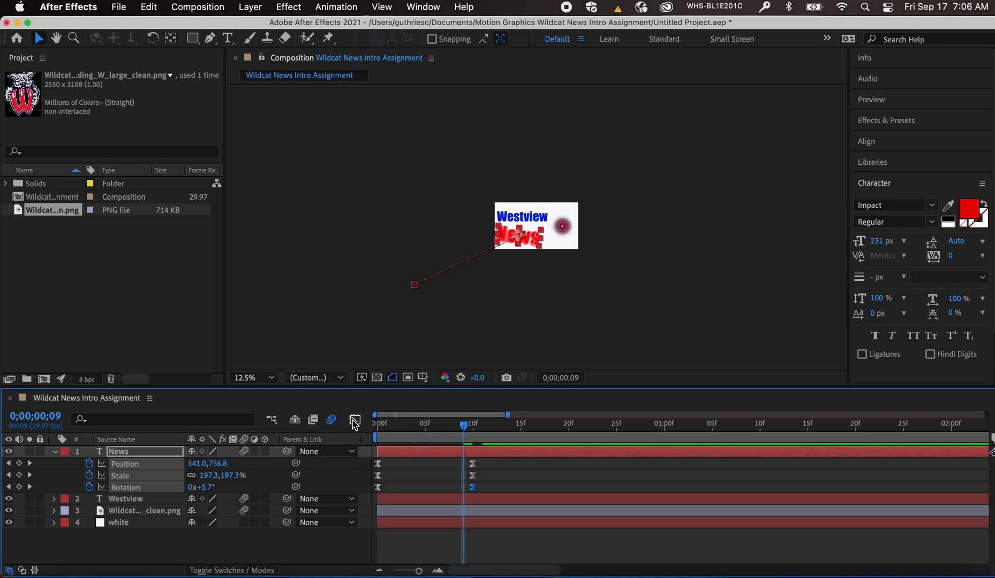
{"action": "left_click_drag", "start_coordinate": [464, 425], "coordinate": [358, 419]}
{"action": "key", "text": "super+s"}
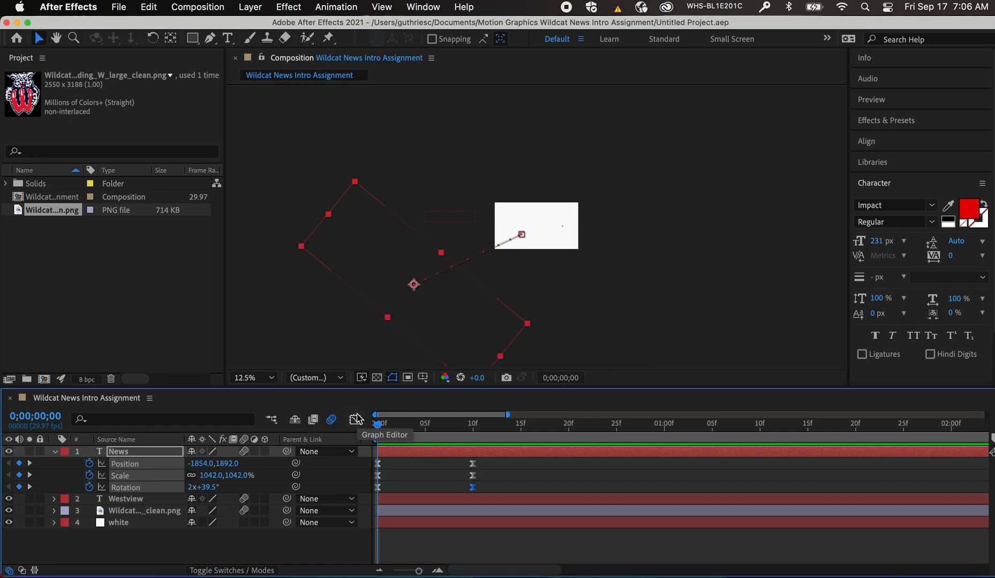
Shift the program window so the timeline's end is reachable, shorten the work area to just under 2 seconds and preview it
{"action": "left_click_drag", "start_coordinate": [532, 24], "coordinate": [440, 24]}
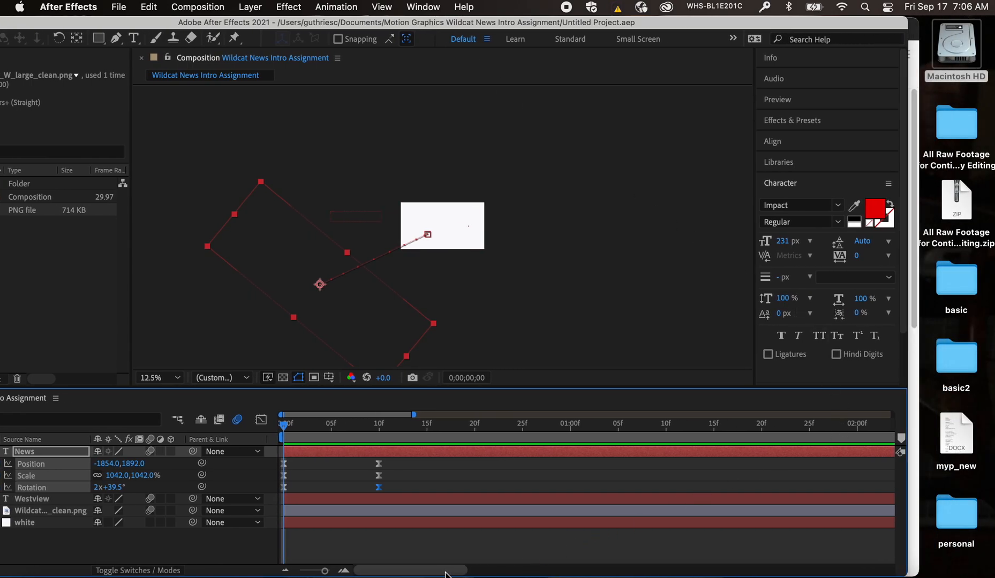
{"action": "left_click_drag", "start_coordinate": [331, 574], "coordinate": [257, 574]}
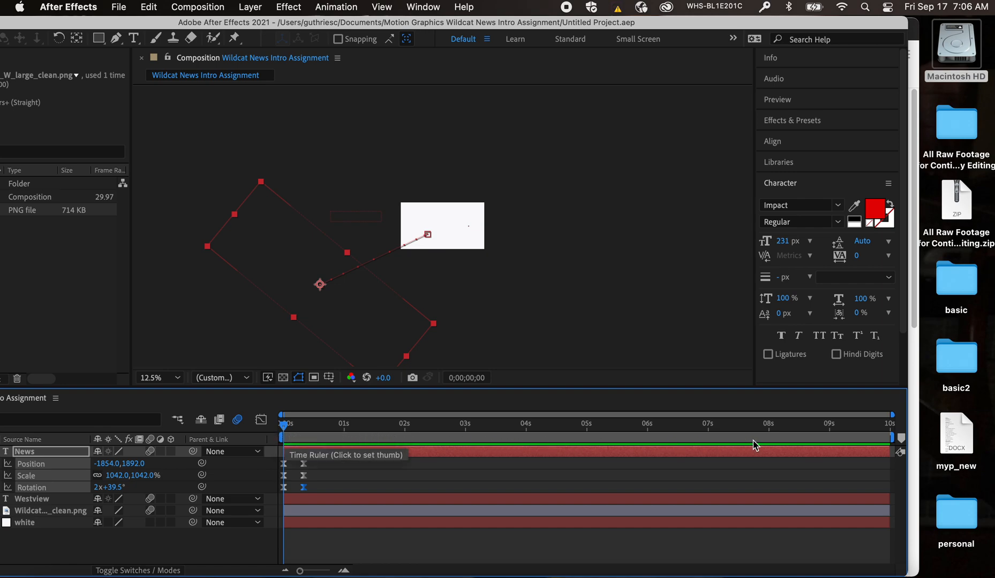
{"action": "mouse_move", "coordinate": [891, 438]}
{"action": "left_mouse_down"}
{"action": "mouse_move", "coordinate": [526, 450]}
{"action": "mouse_move", "coordinate": [475, 439]}
{"action": "left_mouse_up"}
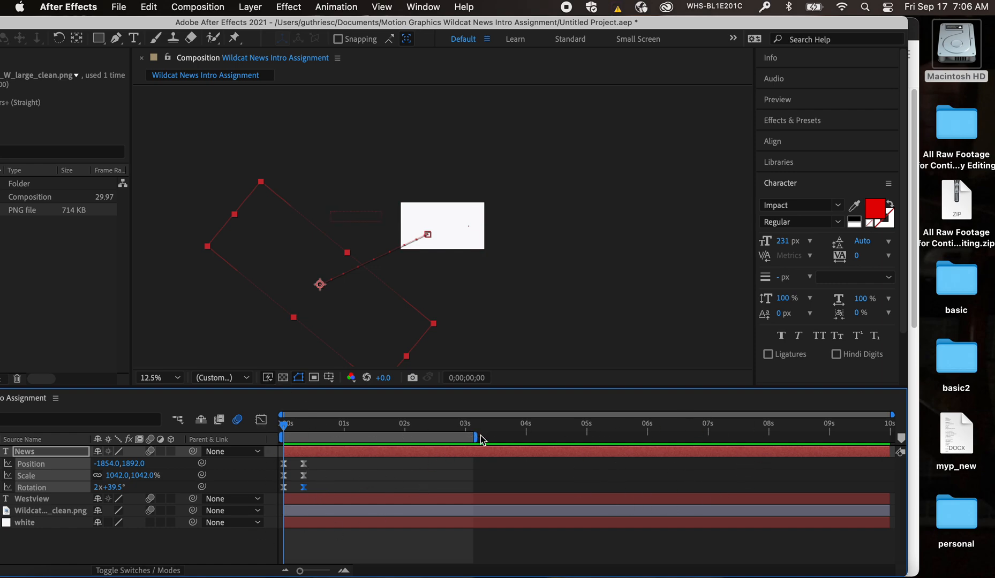
{"action": "left_click_drag", "start_coordinate": [476, 437], "coordinate": [397, 439]}
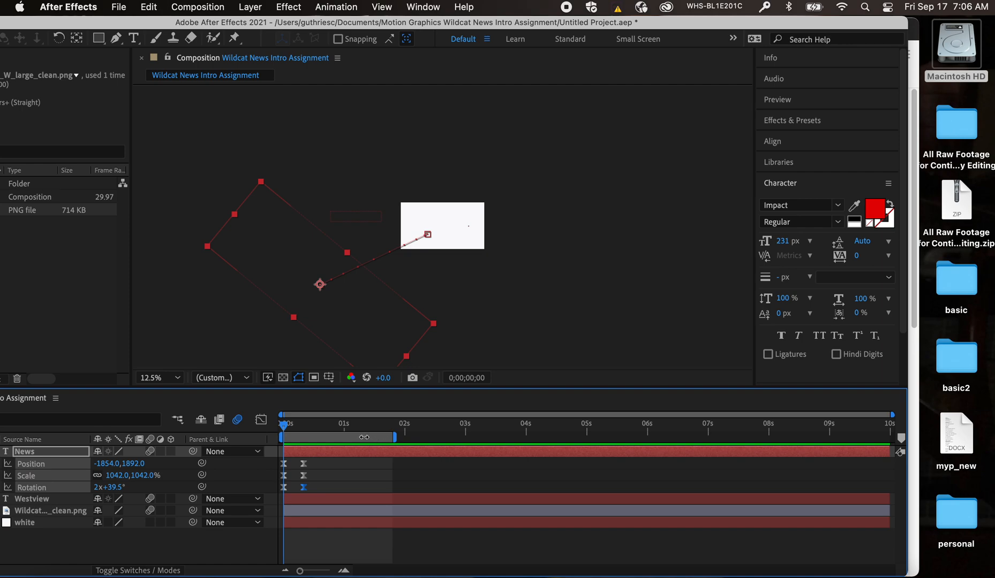
{"action": "key", "text": "space"}
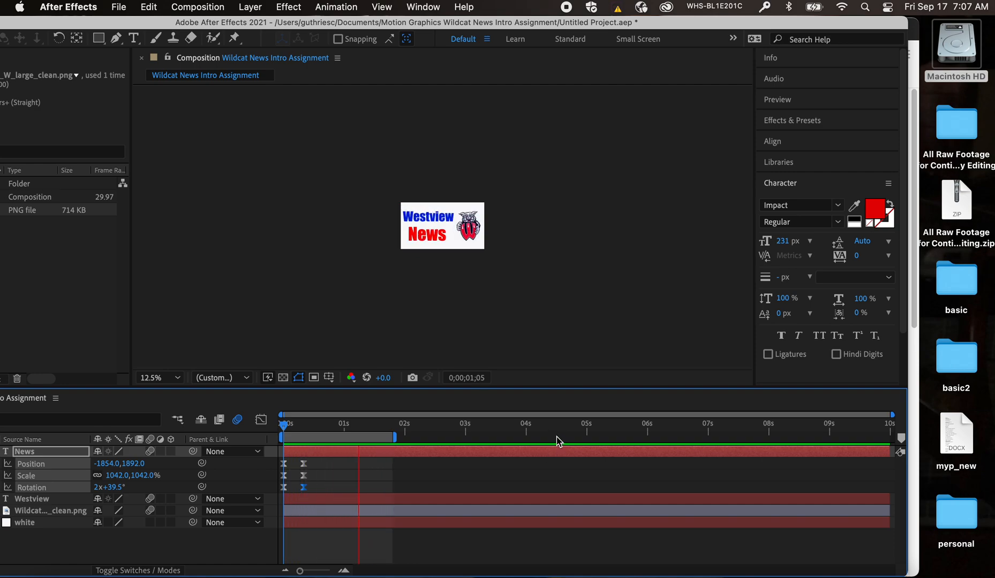
Readjust the work area to end just past 2 seconds and preview the animation from frame 0
{"action": "left_click_drag", "start_coordinate": [395, 438], "coordinate": [886, 434]}
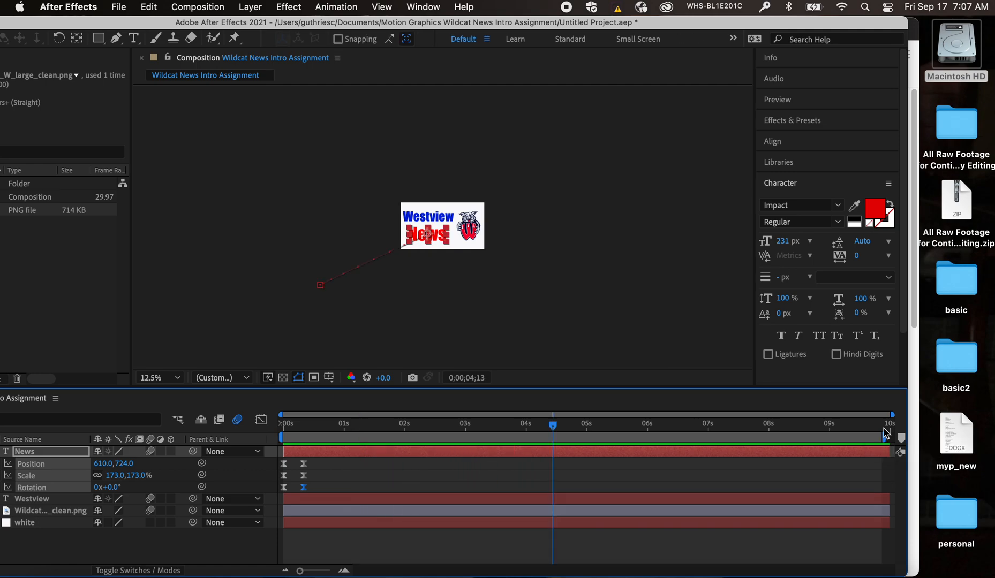
{"action": "left_click_drag", "start_coordinate": [887, 437], "coordinate": [380, 435]}
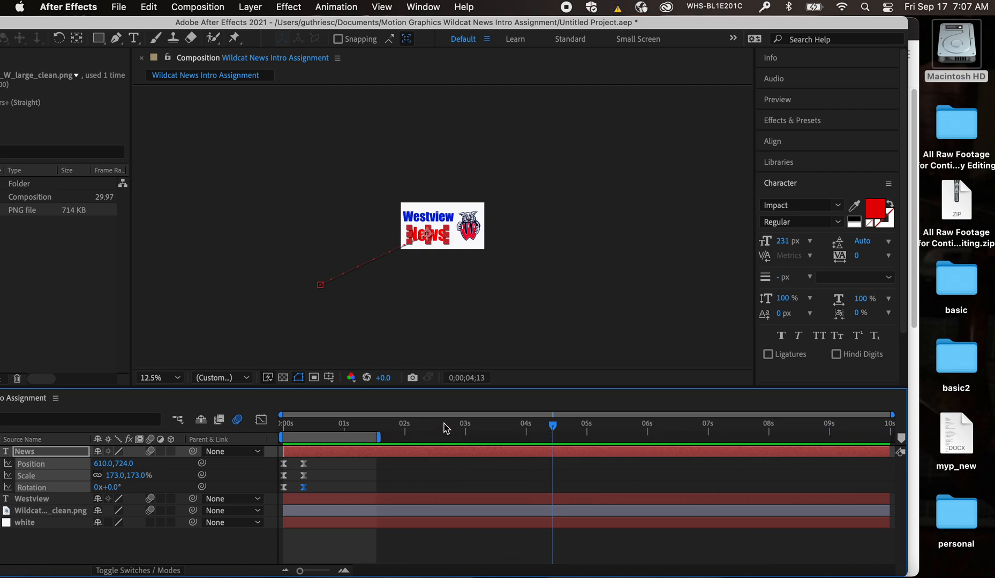
{"action": "left_click_drag", "start_coordinate": [380, 435], "coordinate": [414, 439]}
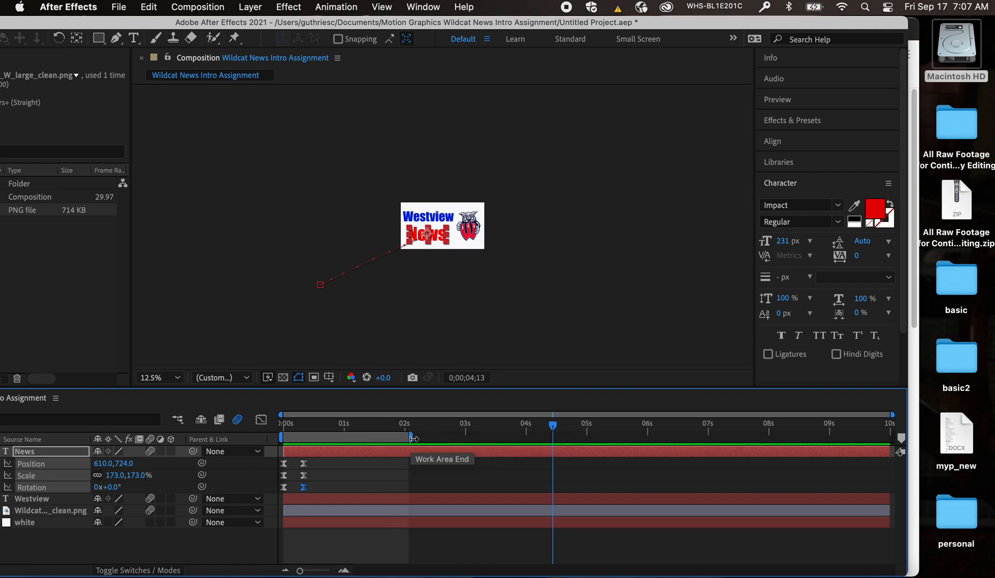
{"action": "key", "text": "space"}
{"action": "key", "text": "space"}
{"action": "left_click_drag", "start_coordinate": [353, 423], "coordinate": [256, 423]}
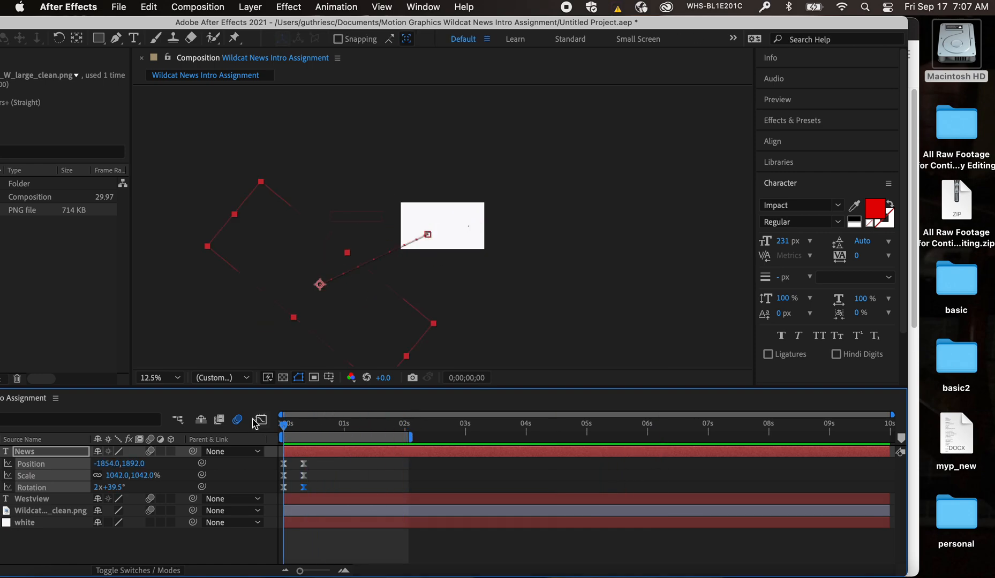
{"action": "key", "text": "space"}
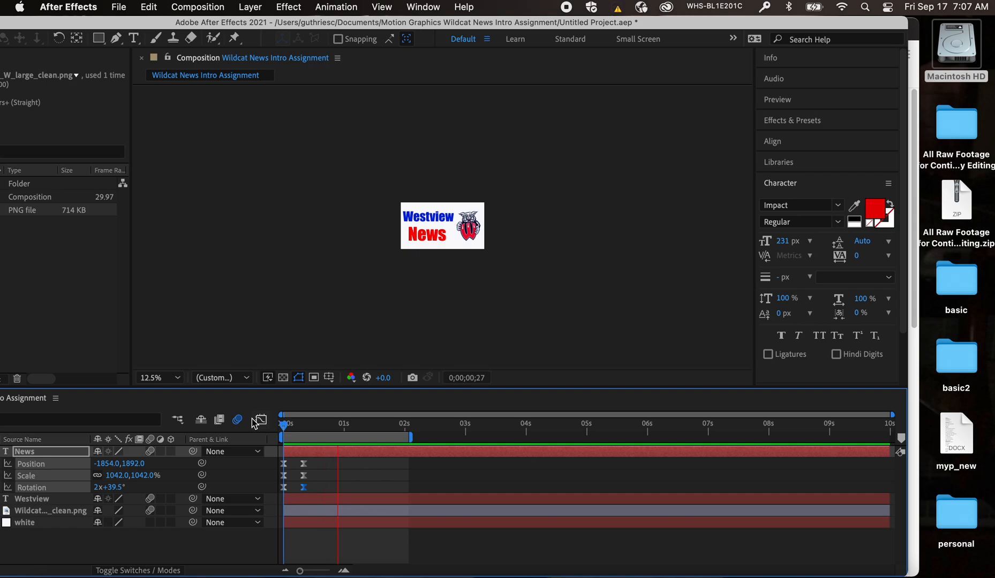
{"action": "key", "text": "space"}
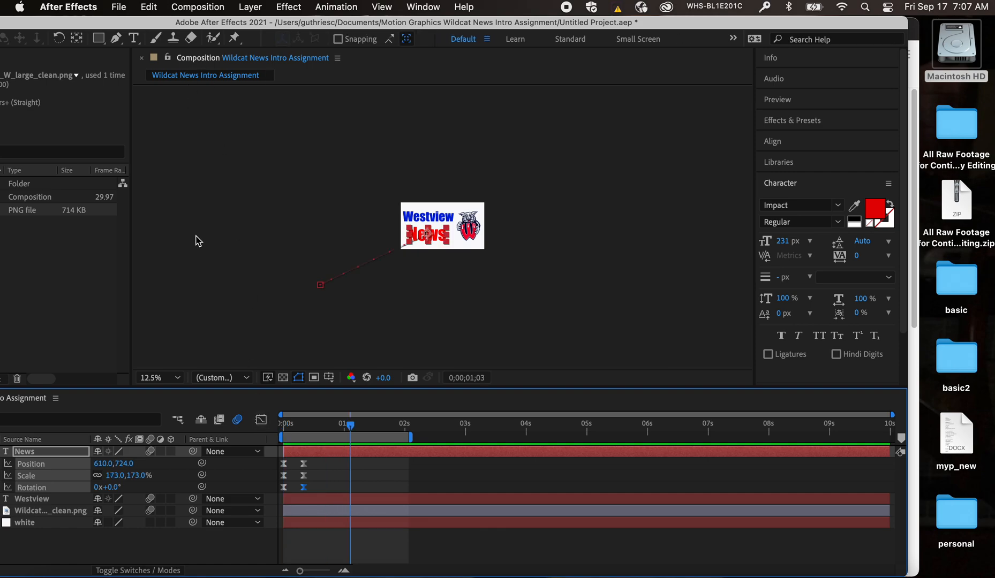
Set the composition view magnification to 33.3% and play the animation preview
{"action": "left_click", "coordinate": [178, 378]}
{"action": "left_click", "coordinate": [162, 241]}
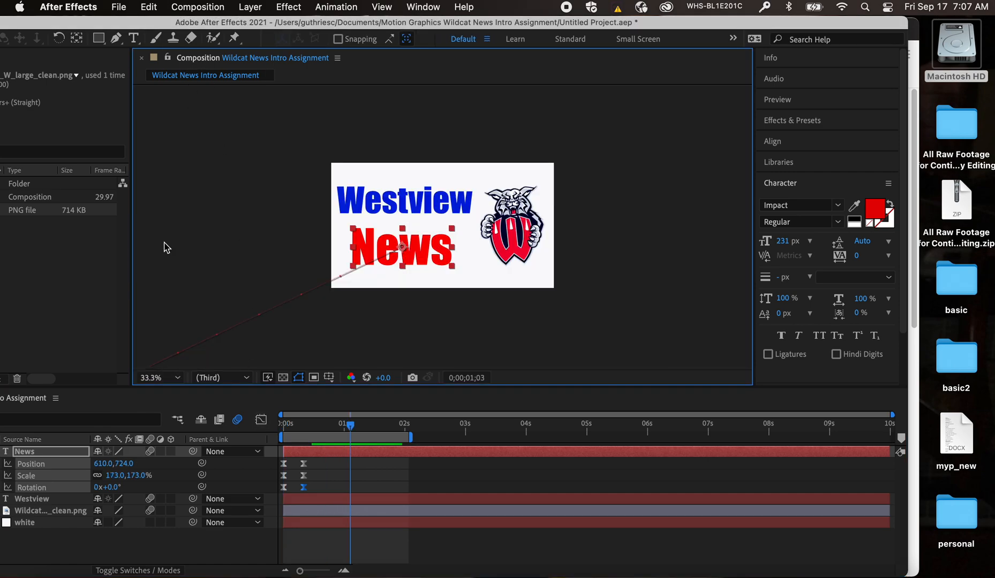
{"action": "key", "text": "space"}
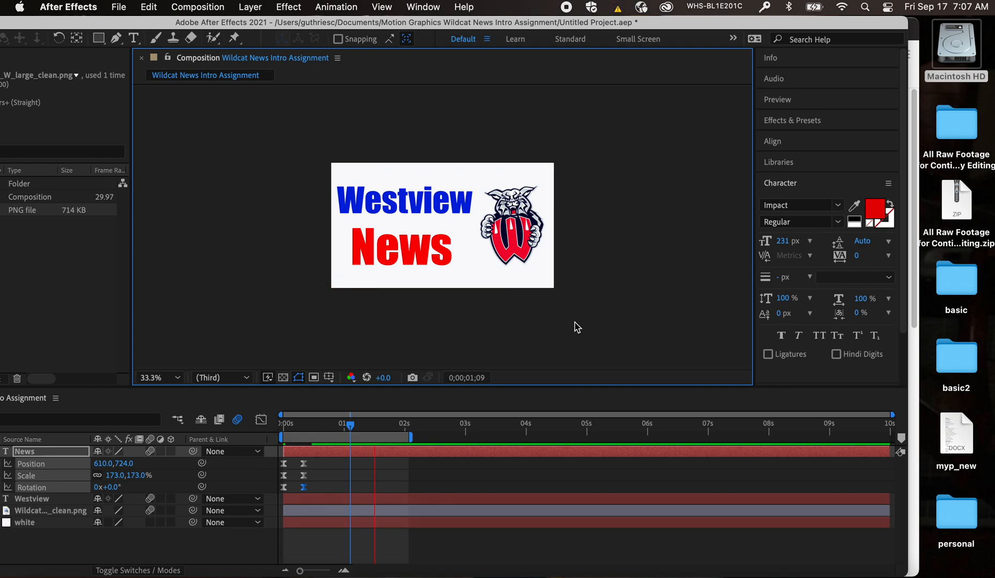